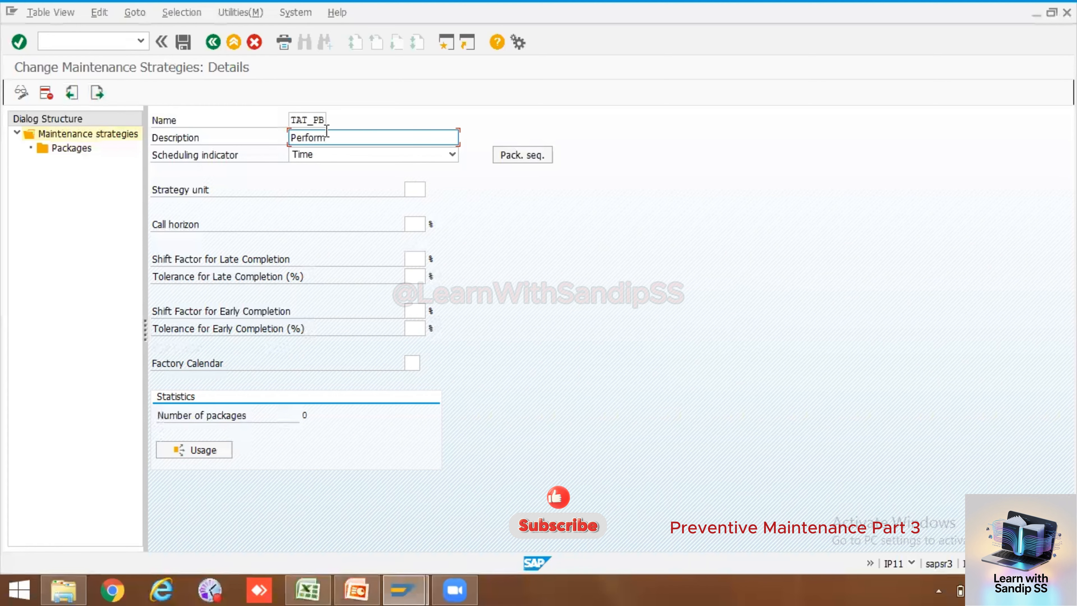
# Complete the description of maintenance strategy TAT_PB as "Performance_based_Stratergy".
pyautogui.write('ance_based _S')
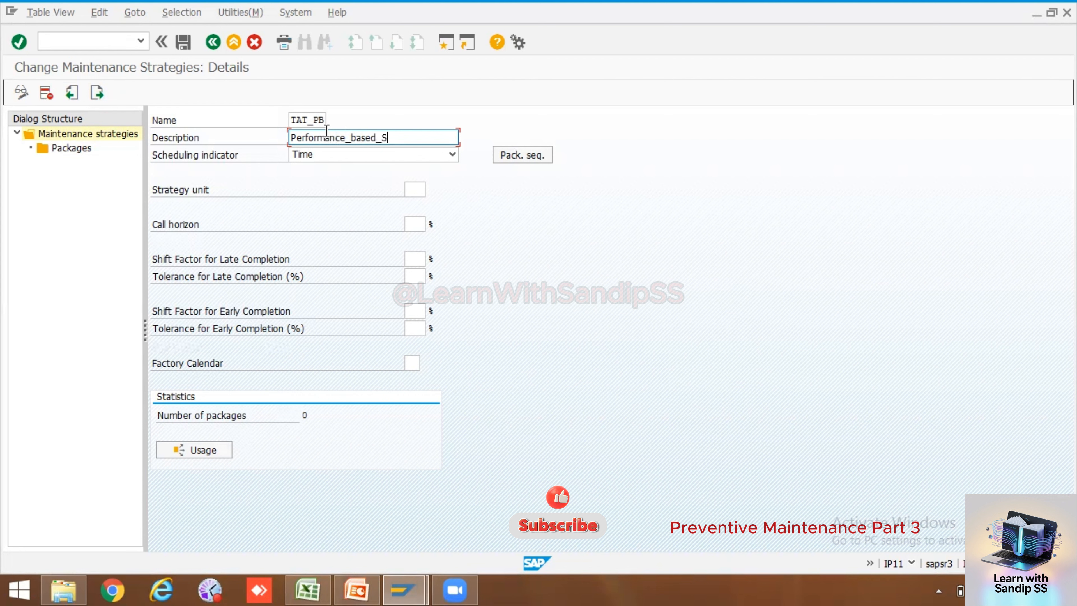
pyautogui.write('traterf')
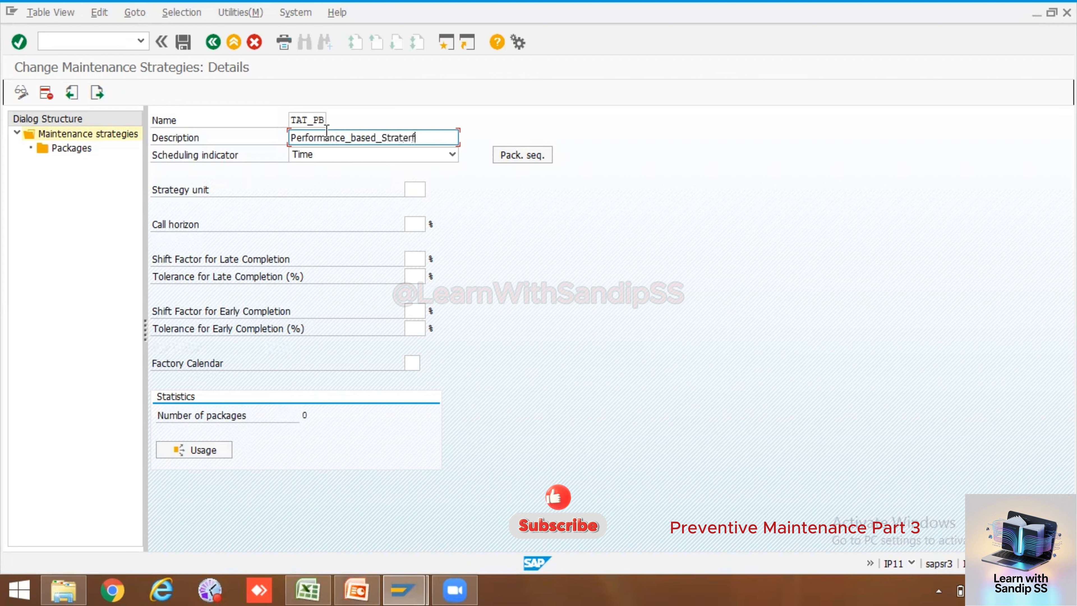
pyautogui.press('BackSpace')
pyautogui.write('gy')
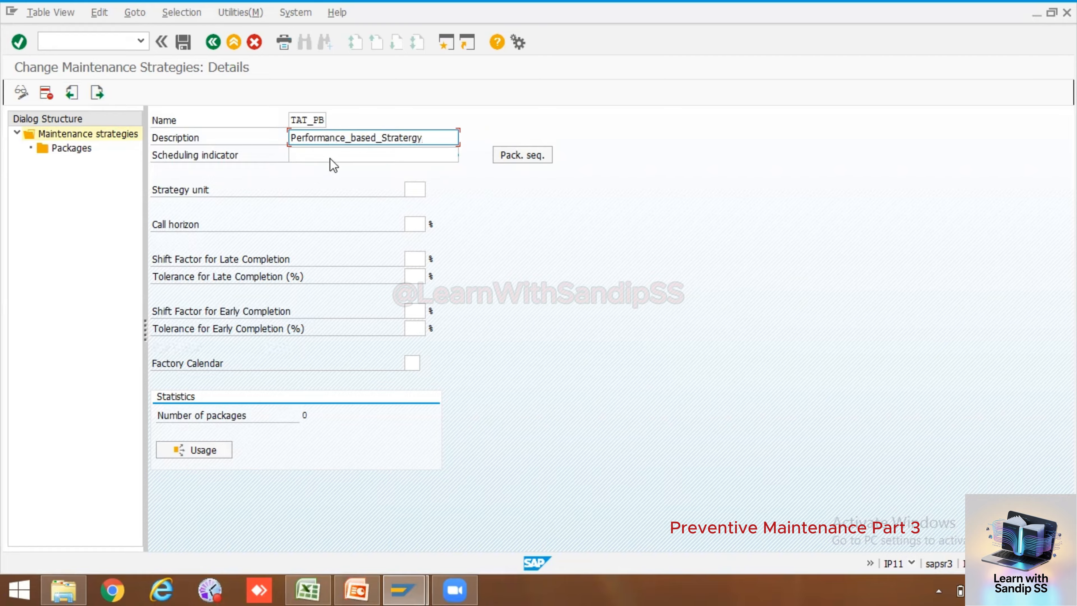
# Set the strategy's scheduling indicator to Activity and choose HR (Hours) as the strategy unit.
pyautogui.click(330, 157)
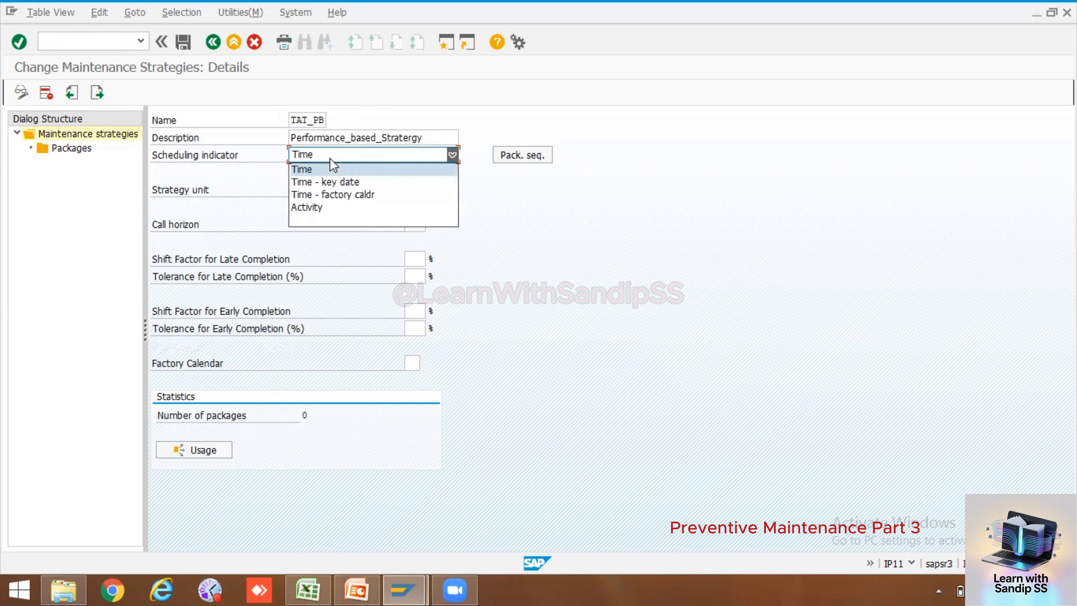
pyautogui.click(314, 208)
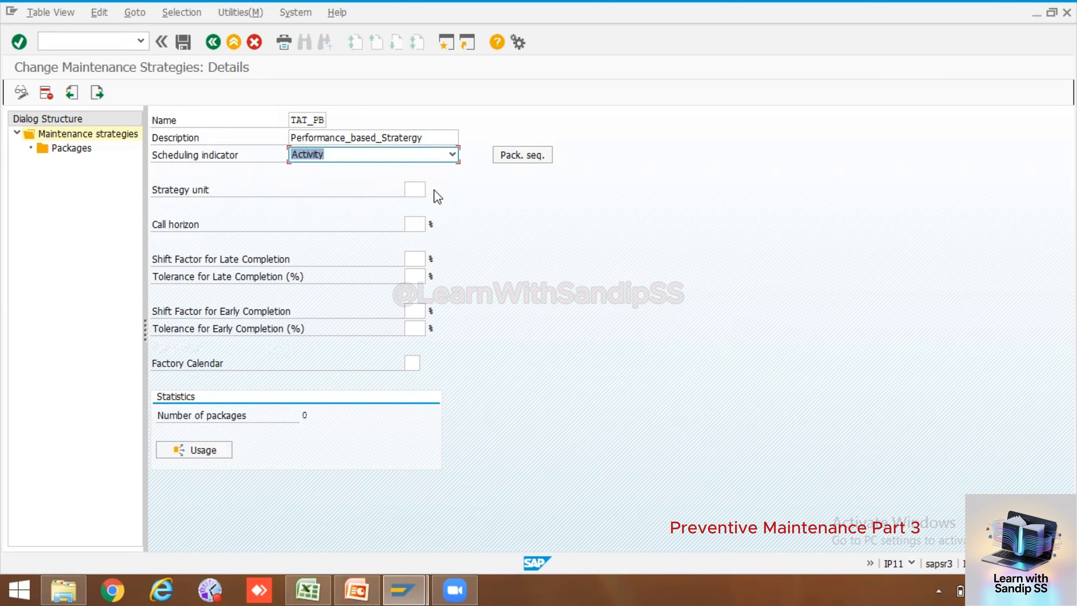
pyautogui.click(417, 189)
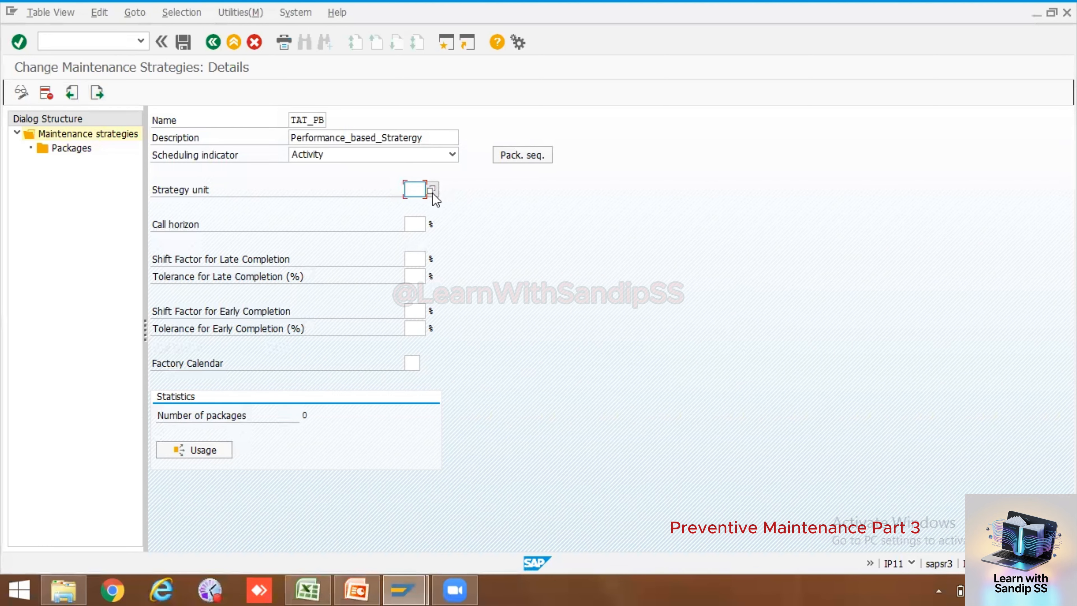
pyautogui.click(431, 189)
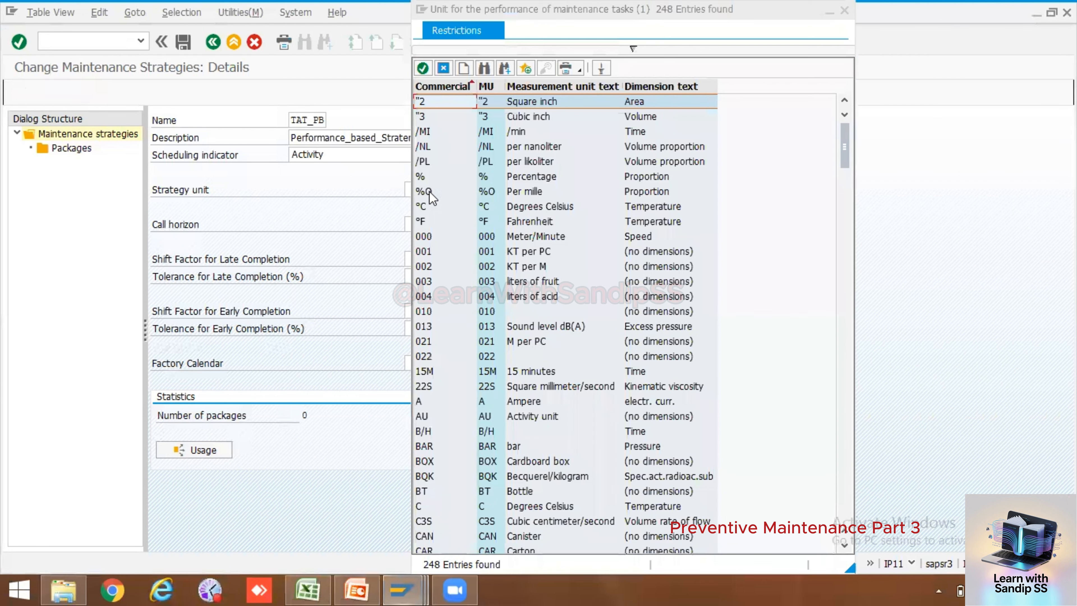
pyautogui.scroll(-10, 511, 368)
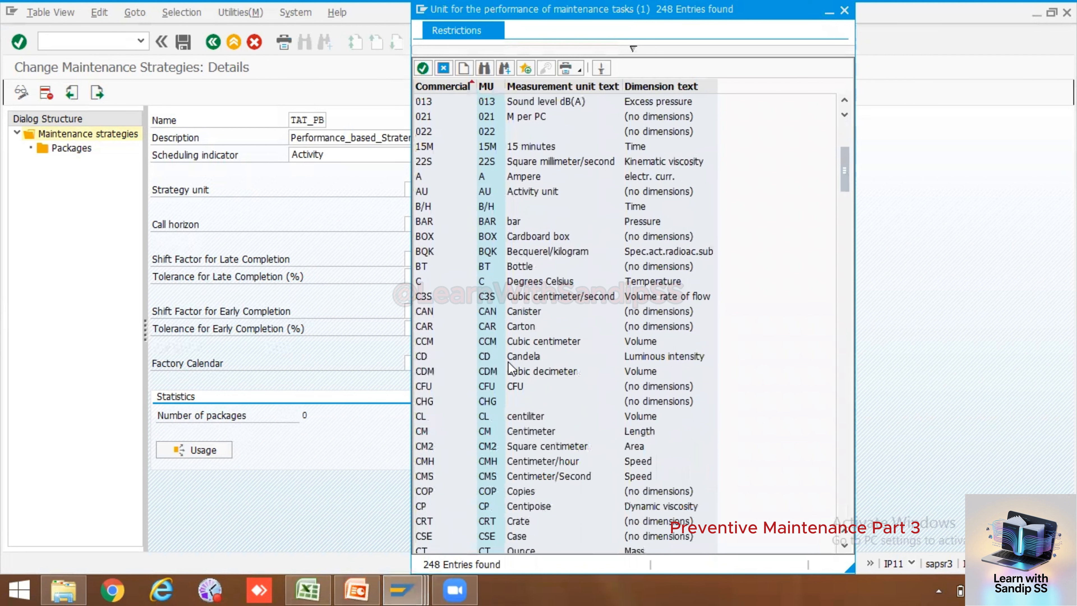
pyautogui.scroll(-6, 511, 367)
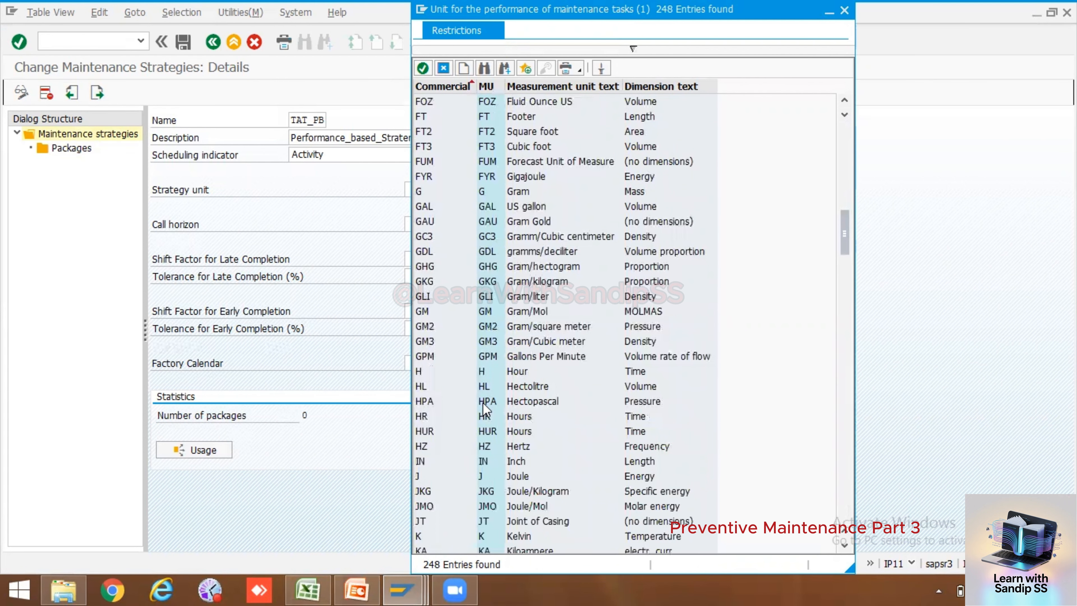
pyautogui.doubleClick(422, 417)
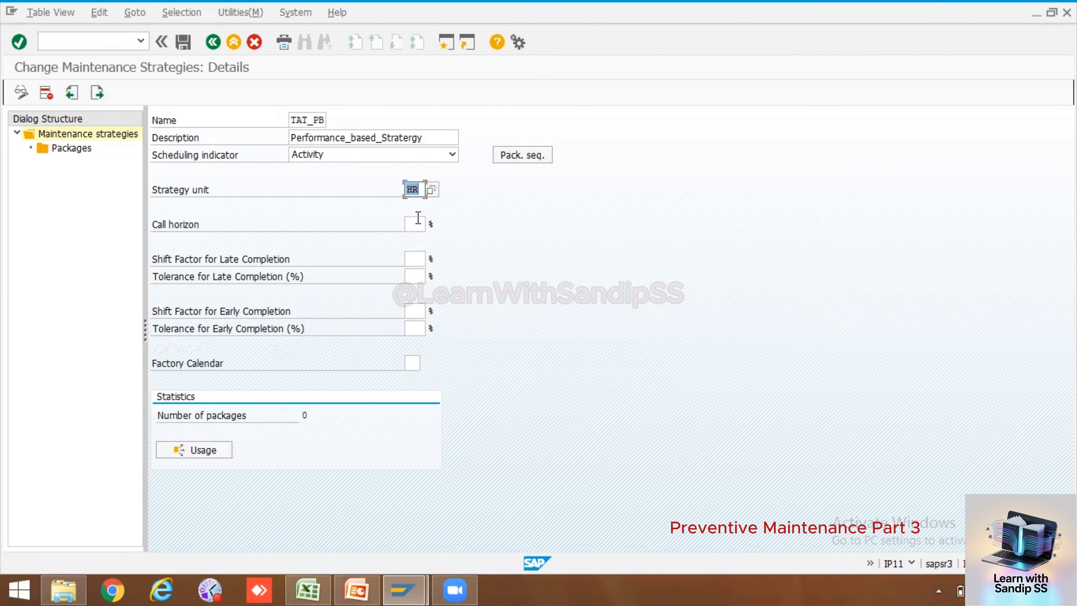
# Set the call horizon to 90%, the late and early completion shift factors to 100%, and the factory calendar to IN.
pyautogui.click(417, 220)
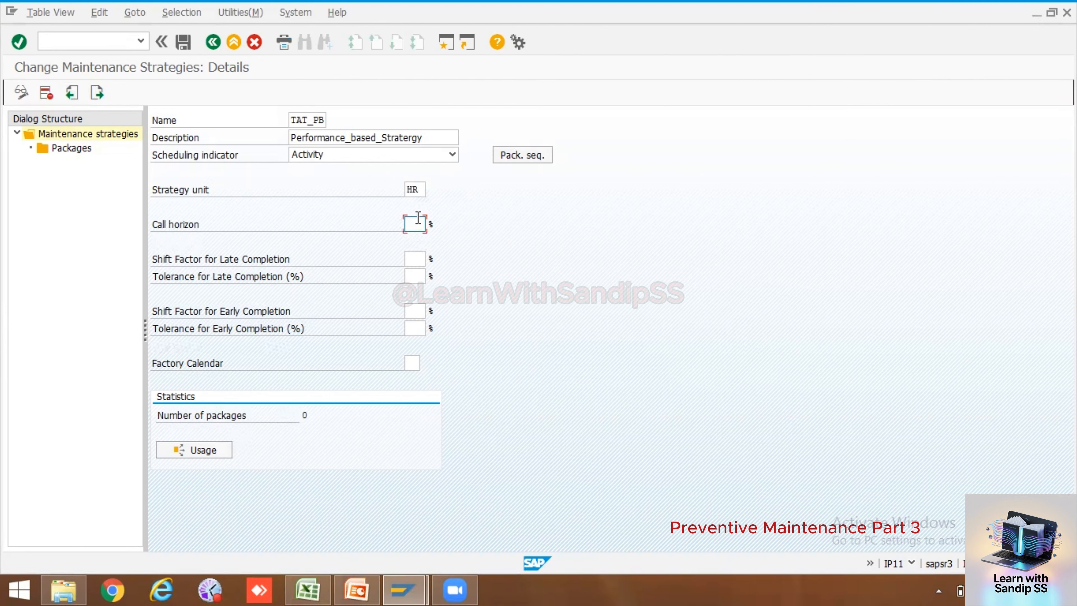
pyautogui.write('90')
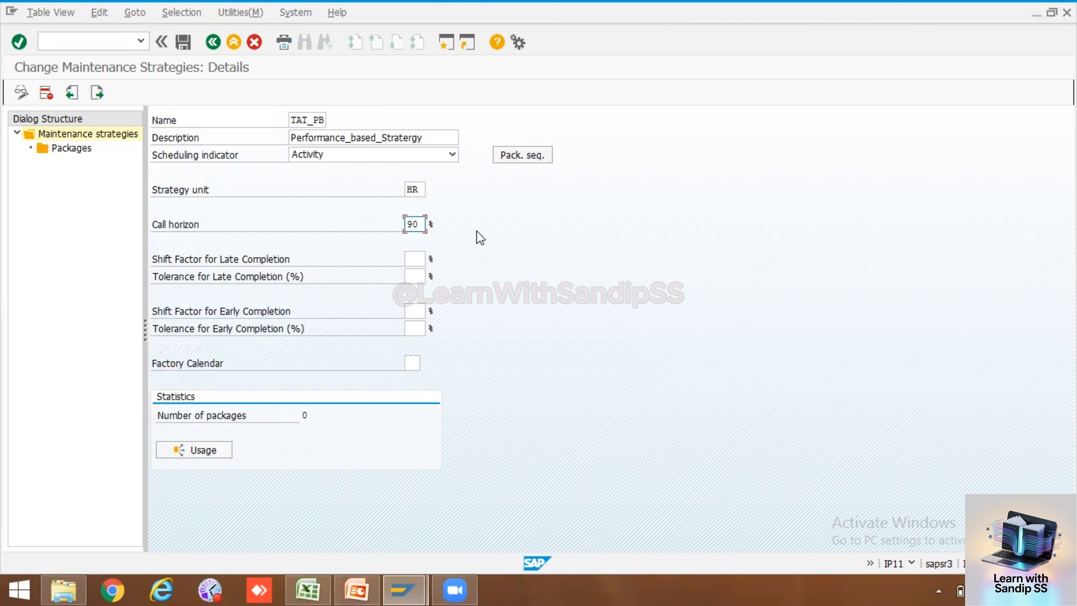
pyautogui.click(416, 261)
pyautogui.write('100')
pyautogui.click(415, 309)
pyautogui.write('100')
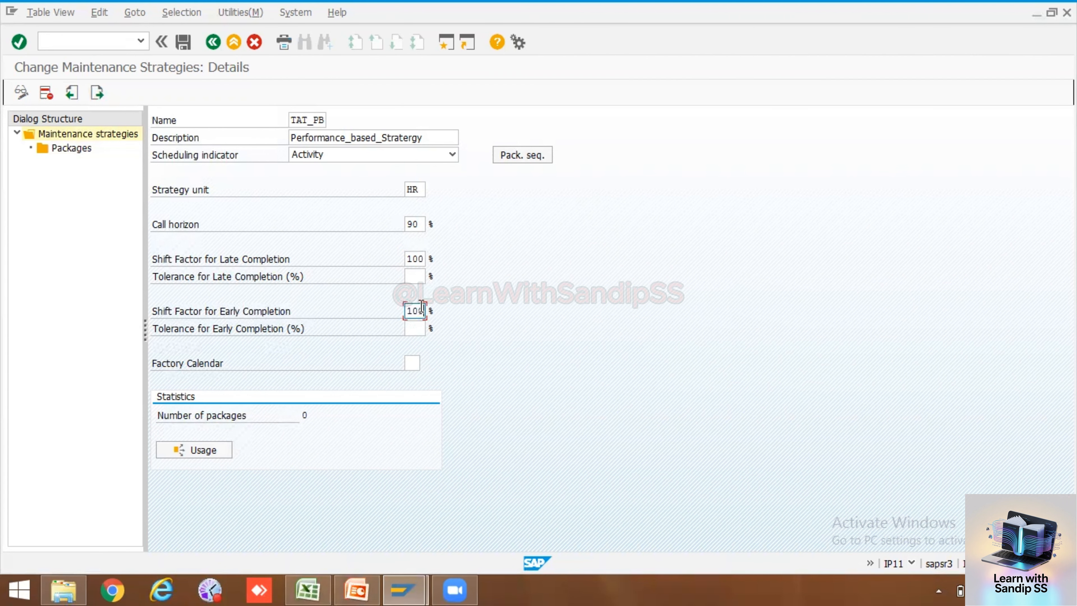
pyautogui.click(414, 363)
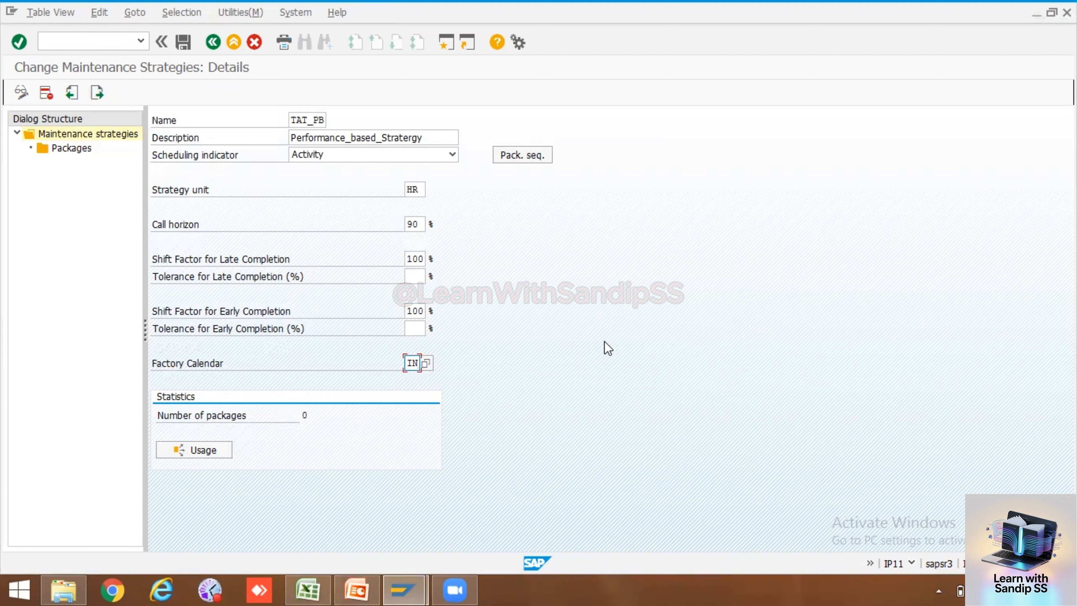
# Create new package entries for the strategy and number the first six rows 10, 20, 30, 40, 50 and 60.
pyautogui.doubleClick(60, 150)
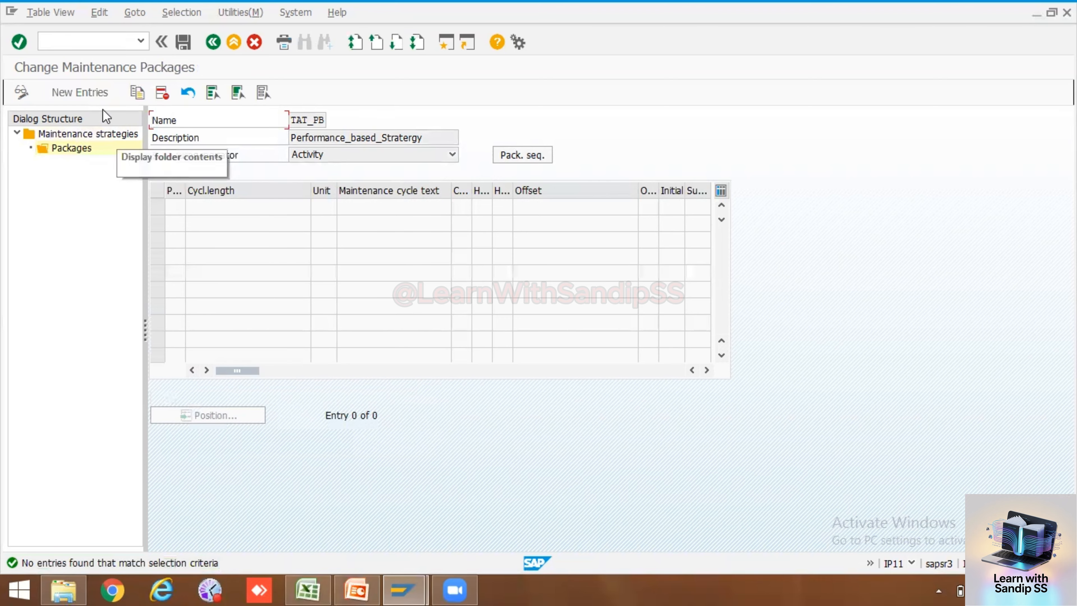
pyautogui.click(73, 91)
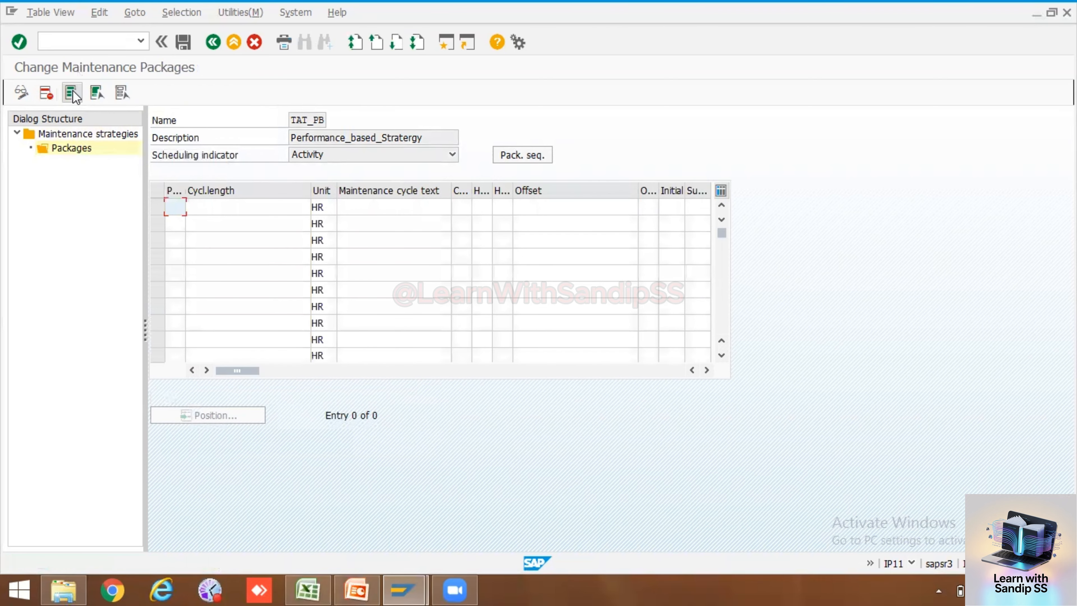
pyautogui.click(183, 212)
pyautogui.click(179, 221)
pyautogui.click(178, 224)
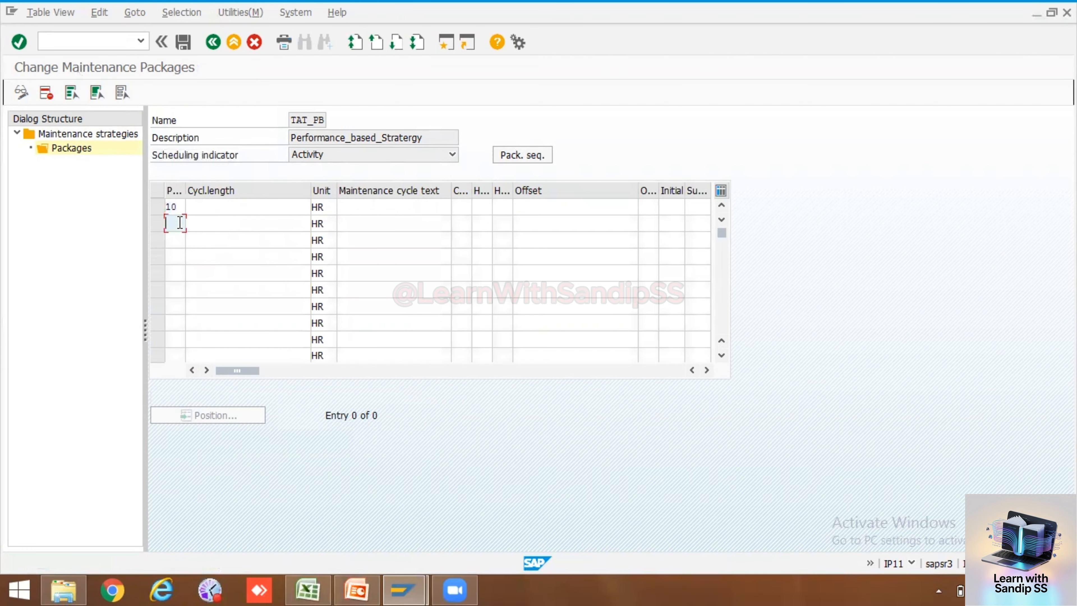
pyautogui.click(174, 251)
pyautogui.click(177, 240)
pyautogui.click(178, 241)
pyautogui.click(174, 280)
pyautogui.click(174, 256)
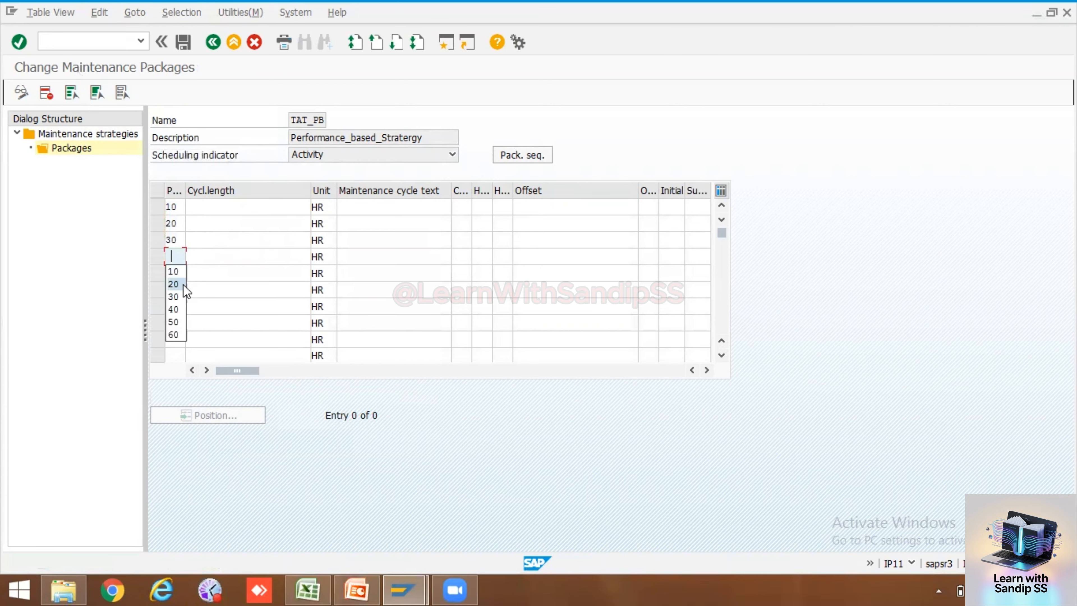
pyautogui.click(183, 304)
pyautogui.click(178, 274)
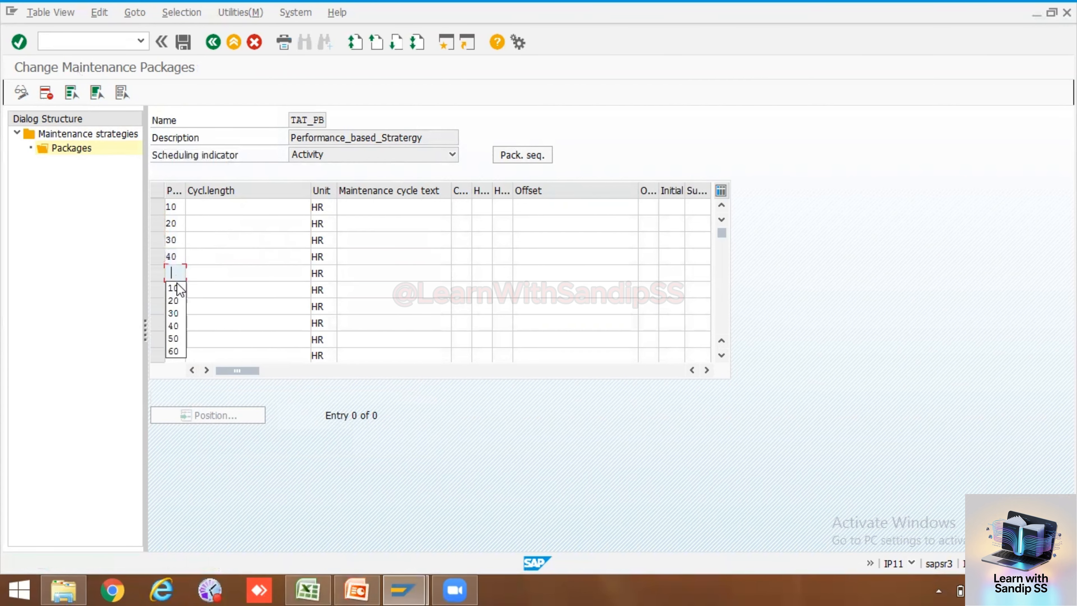
pyautogui.click(174, 338)
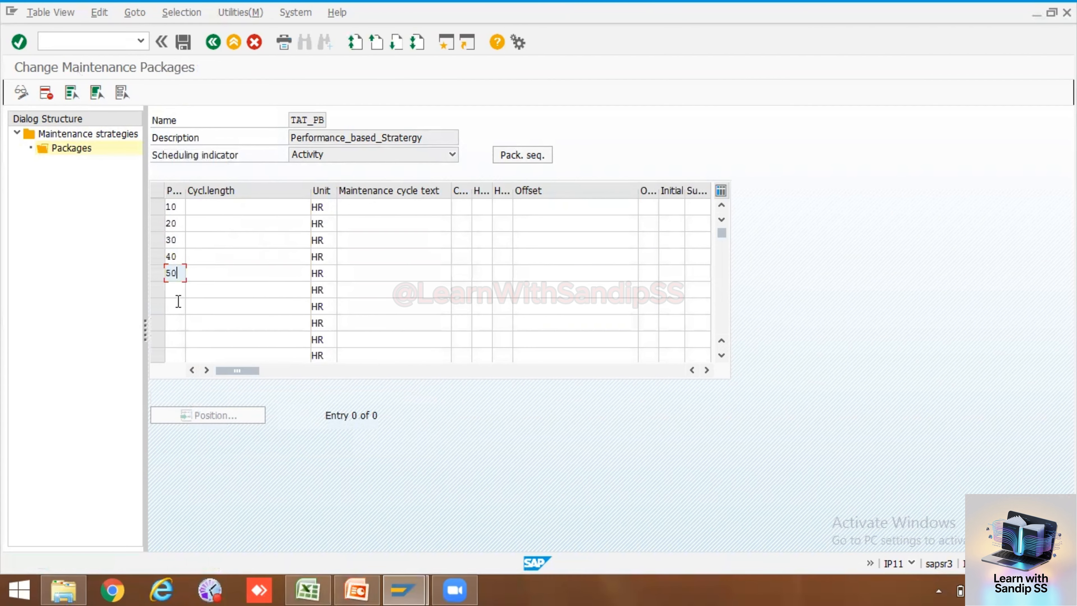
pyautogui.click(178, 293)
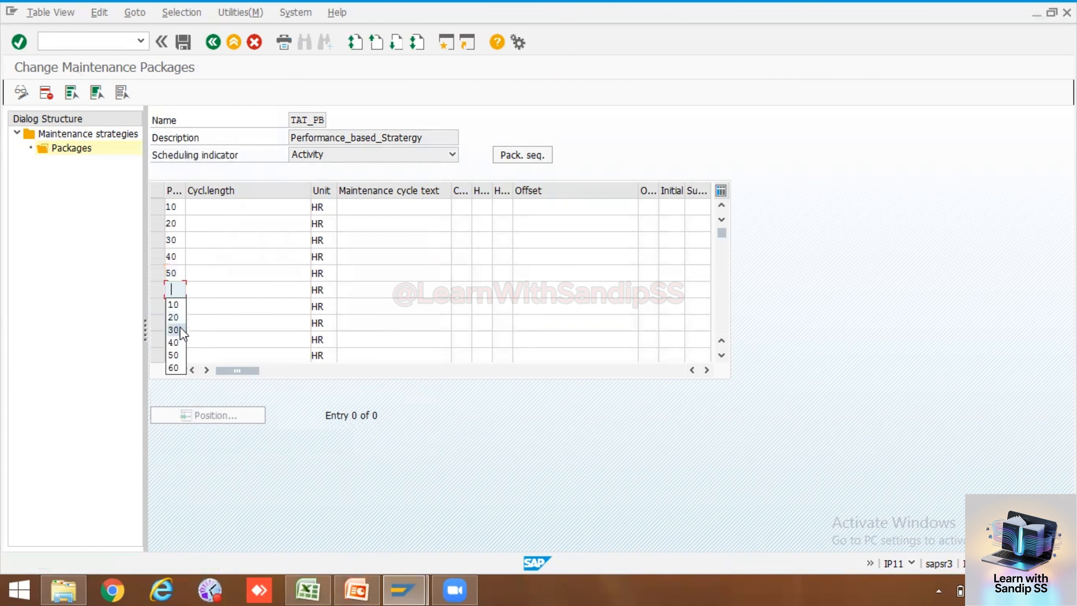
pyautogui.click(178, 368)
# Enter cycle lengths of 500, 1000, 5000, 7500, 10000 and 20000 for packages 10 through 60 in order.
pyautogui.click(198, 206)
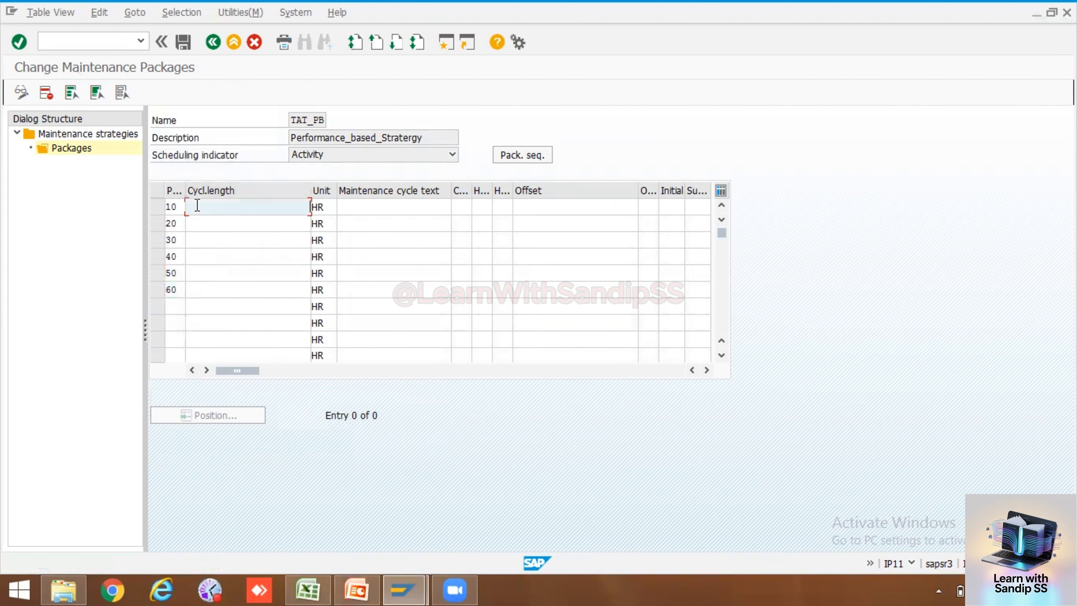
pyautogui.write('500')
pyautogui.click(202, 225)
pyautogui.write('1000')
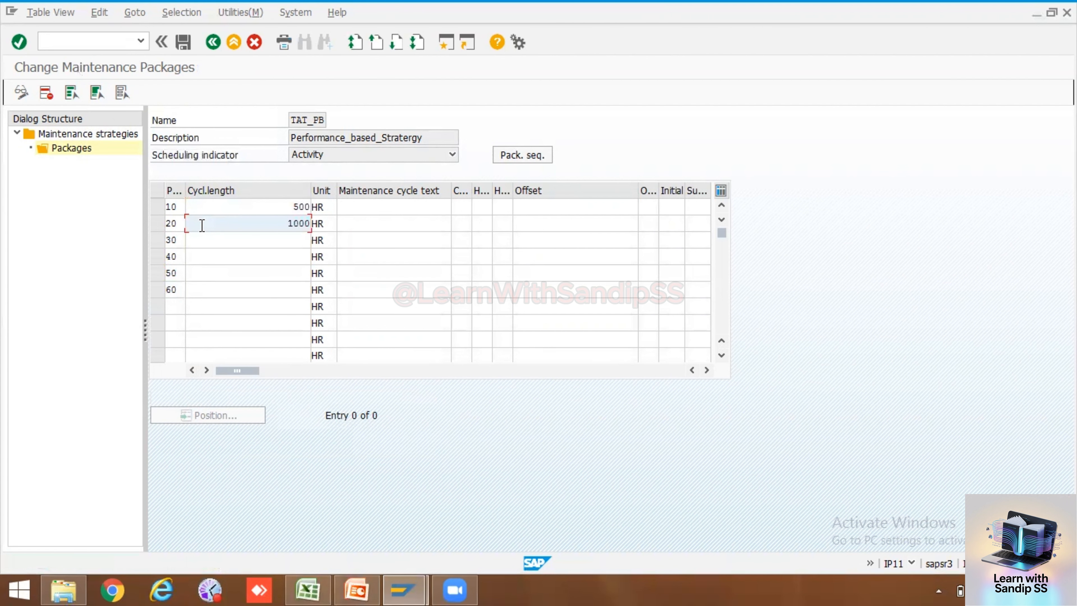
pyautogui.click(213, 239)
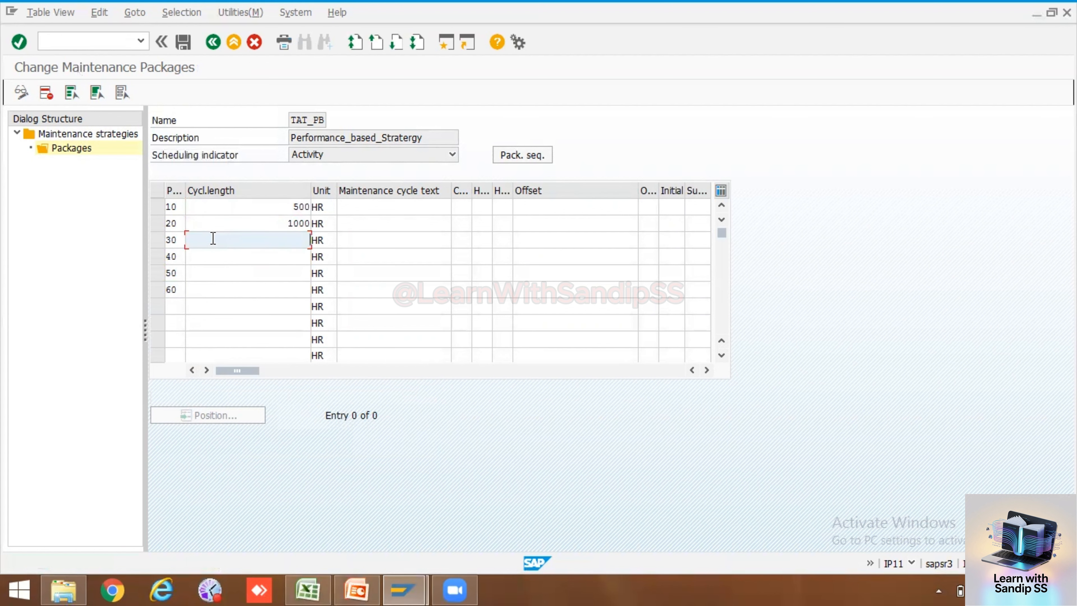
pyautogui.write('5000')
pyautogui.click(239, 258)
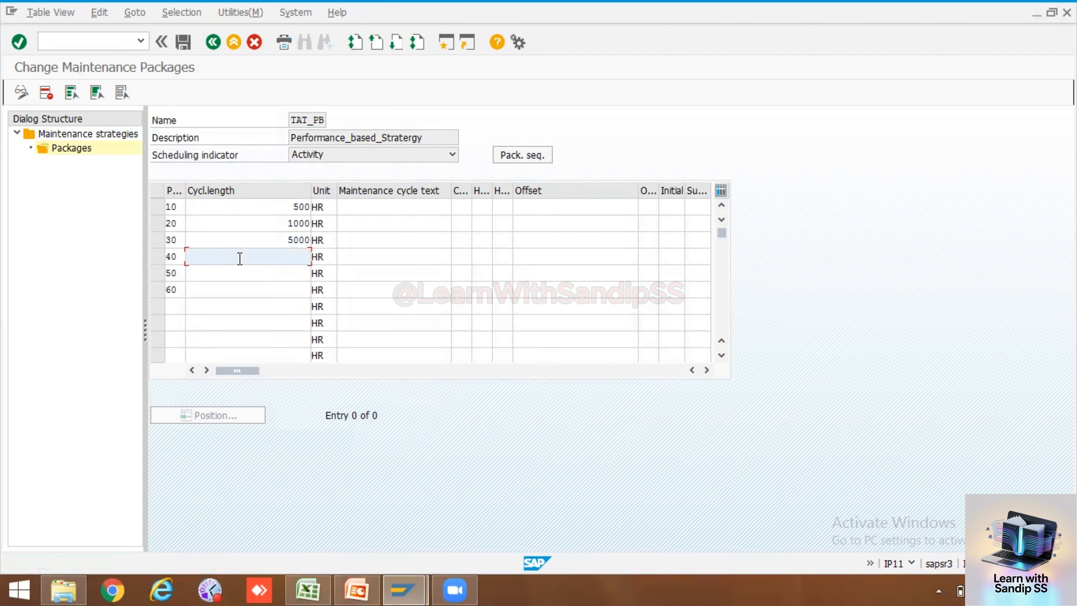
pyautogui.write('7500')
pyautogui.click(282, 269)
pyautogui.write('10000')
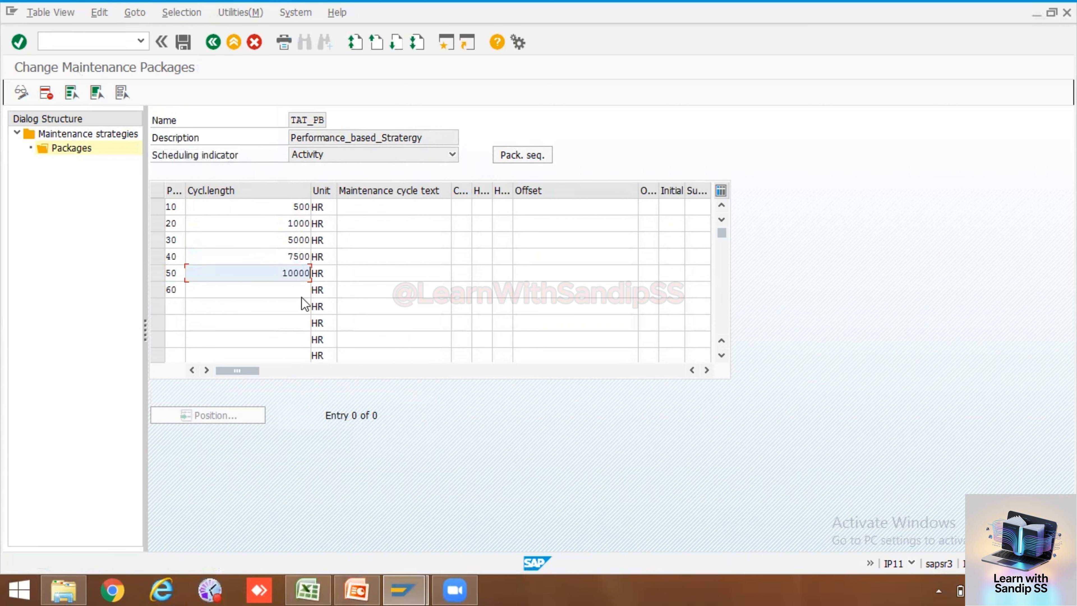
pyautogui.click(296, 293)
pyautogui.write('20000')
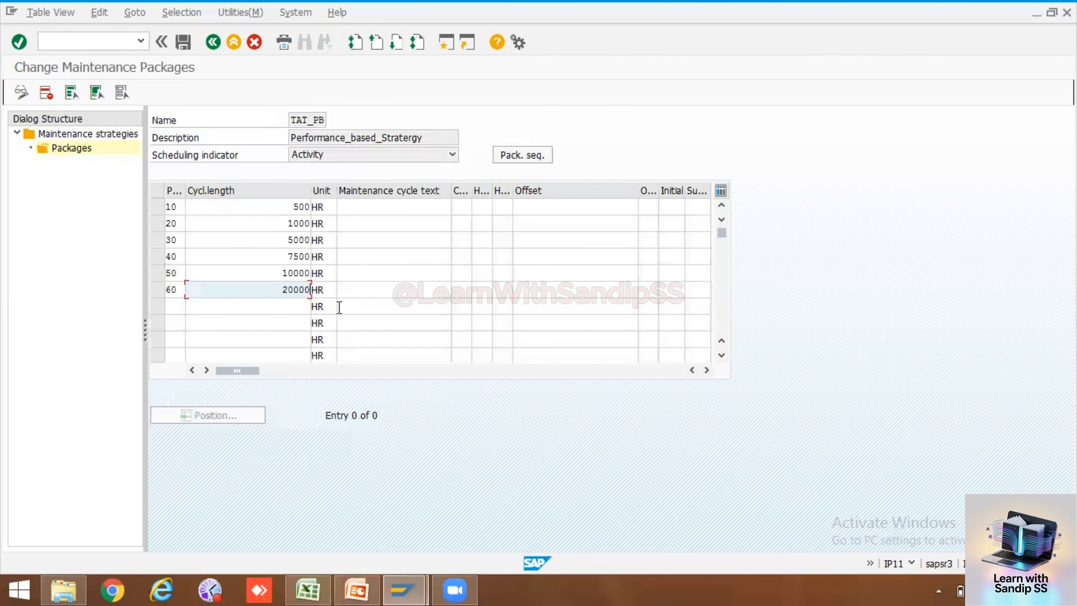
# Enter the maintenance cycle texts "500 Hours", "1000 Hours" and "5000 Hours" for packages 10, 20 and 30.
pyautogui.click(352, 211)
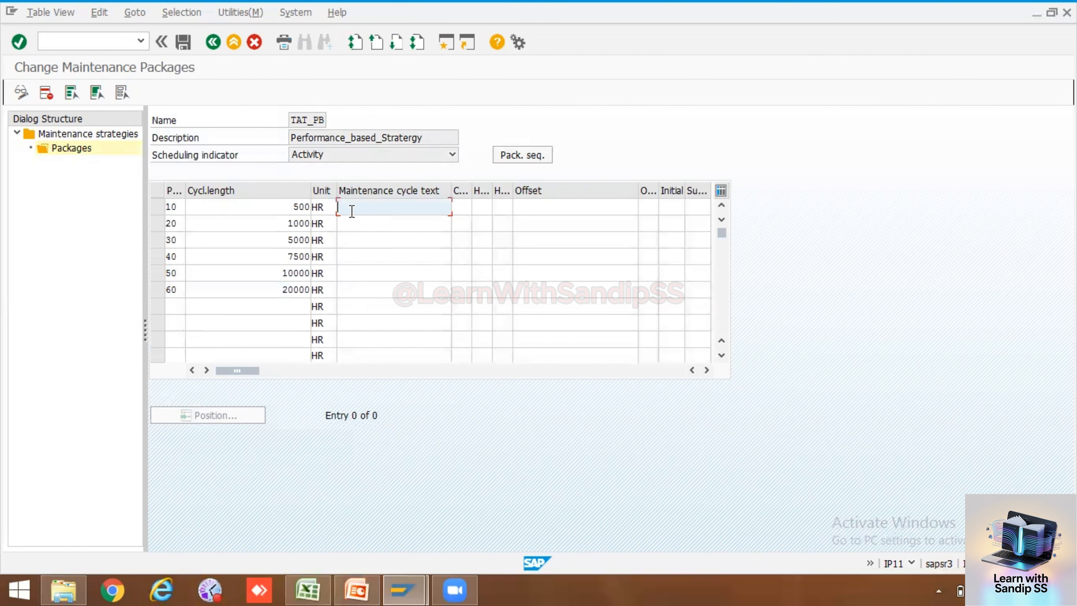
pyautogui.write('500 Hours')
pyautogui.moveTo(382, 207); pyautogui.dragTo(356, 207)
pyautogui.click(353, 225)
pyautogui.write('1000')
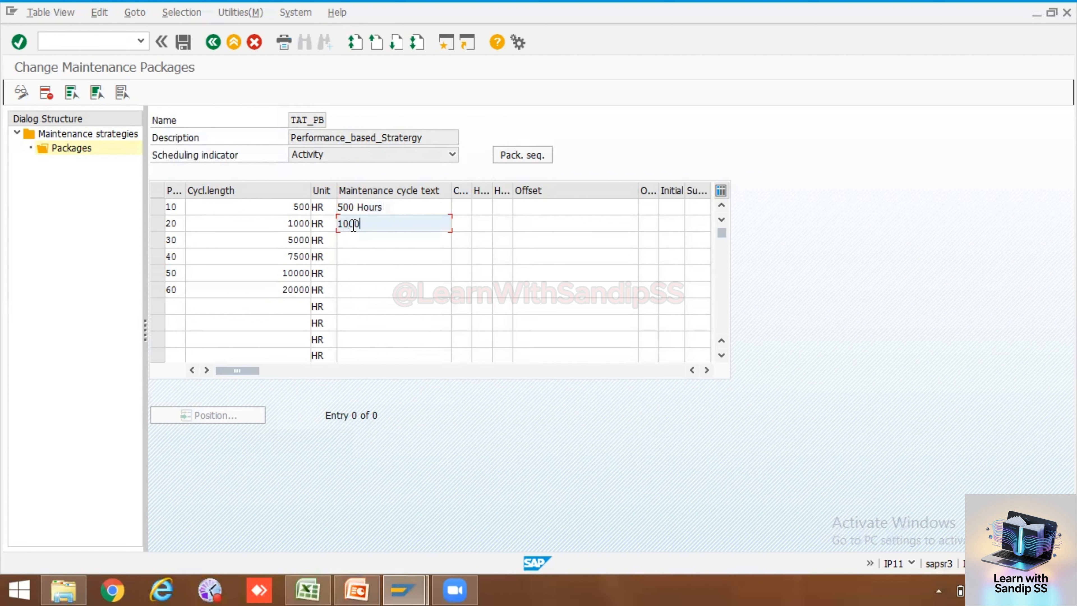
pyautogui.write(' Hours')
pyautogui.click(379, 248)
pyautogui.write('5000')
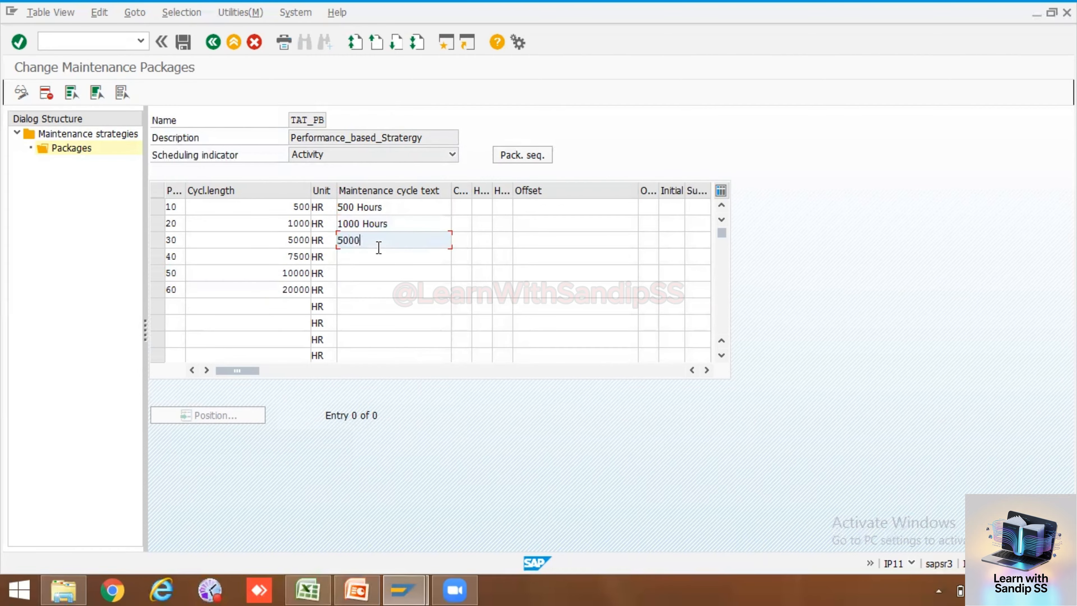
pyautogui.write(' Hours')
# Enter the maintenance cycle texts "7500 Hours", "10000 Hours" and "20000 Hours" for packages 40, 50 and 60.
pyautogui.click(379, 255)
pyautogui.write('7500')
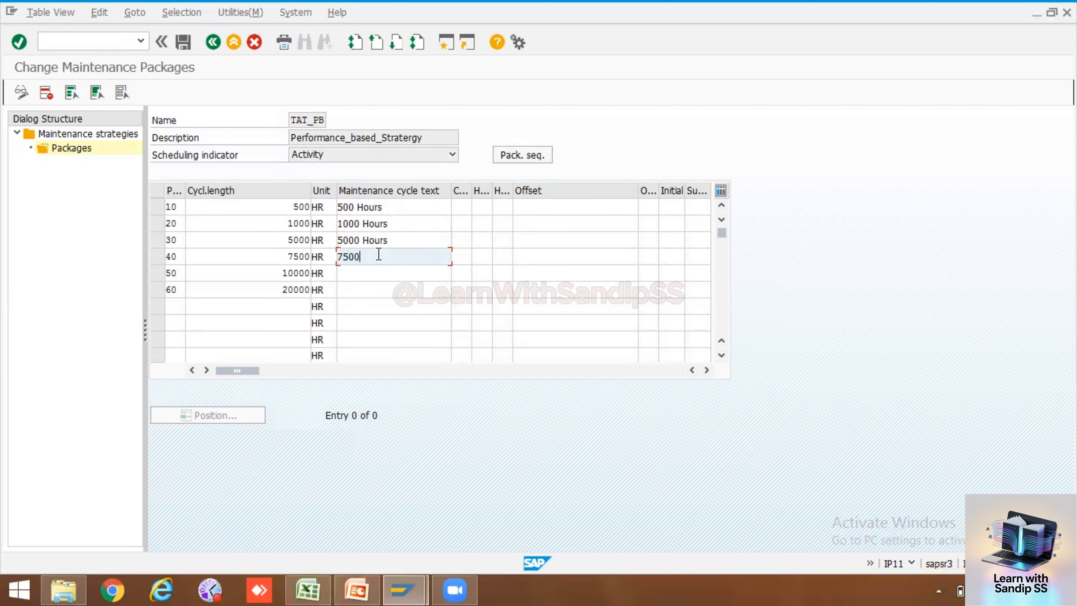
pyautogui.write(' Hours')
pyautogui.click(377, 270)
pyautogui.write('100')
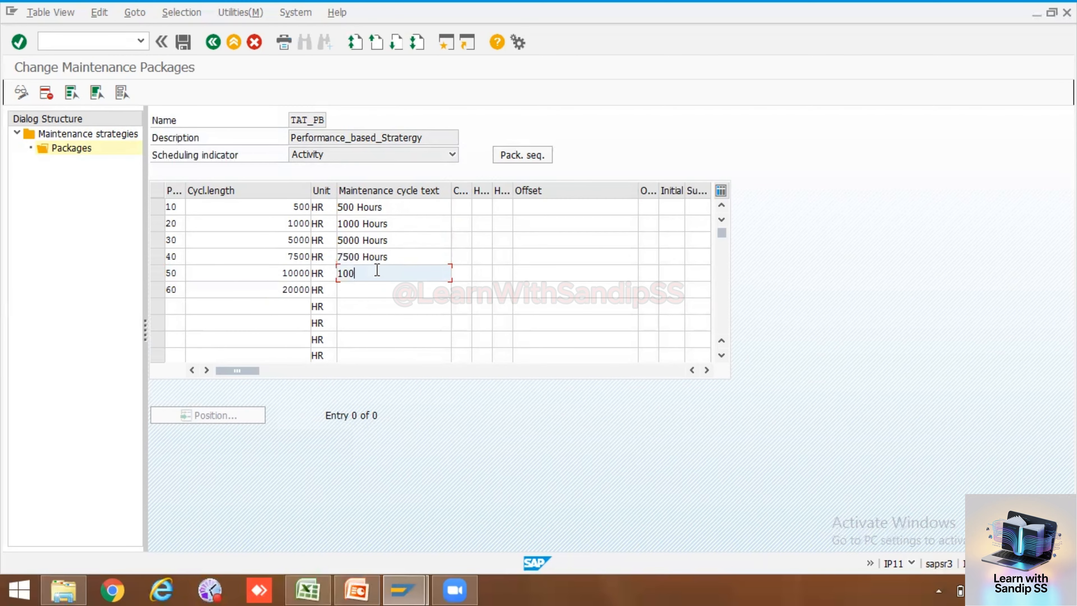
pyautogui.write('00 Hours')
pyautogui.click(377, 289)
pyautogui.write('20000')
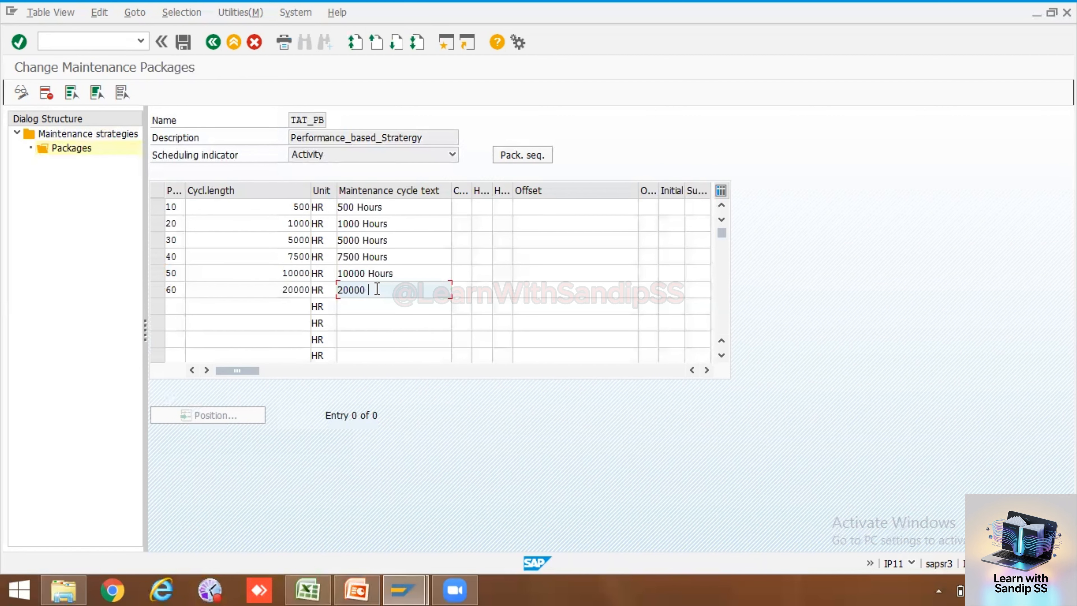
pyautogui.write(' Hours')
# Enter the cycle short texts A, B, C, D, E and F for packages 10 through 60 in order.
pyautogui.click(467, 206)
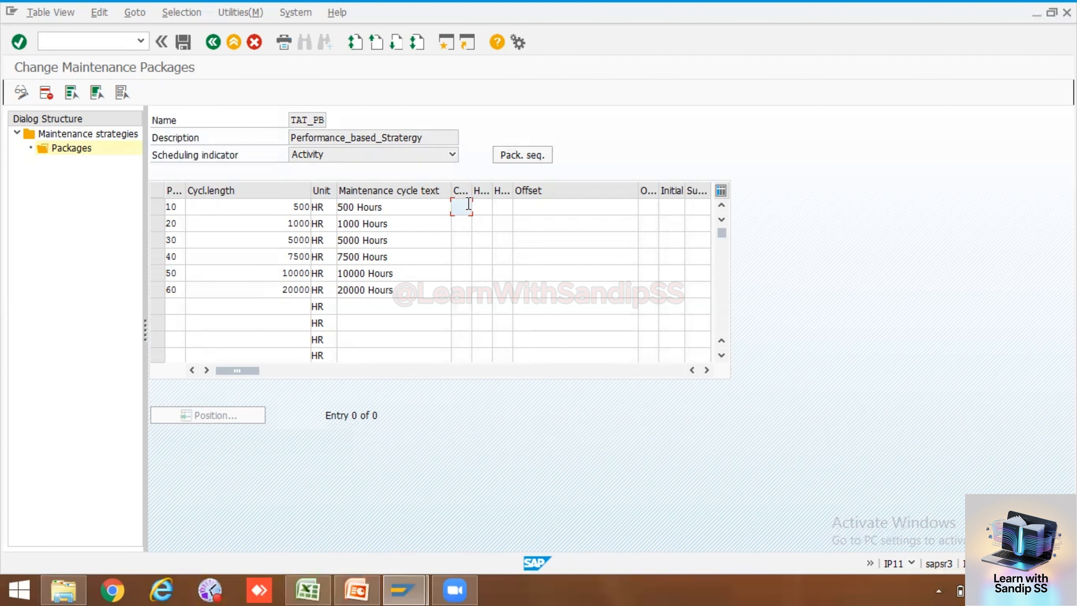
pyautogui.write('A')
pyautogui.click(464, 223)
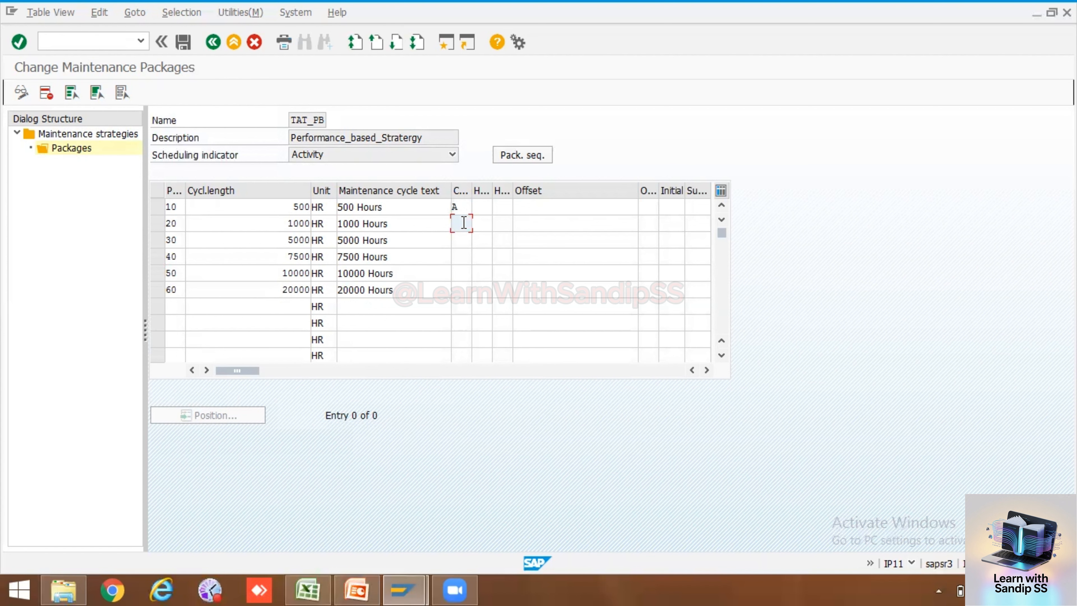
pyautogui.write('B')
pyautogui.click(460, 240)
pyautogui.write('C')
pyautogui.click(456, 267)
pyautogui.click(457, 257)
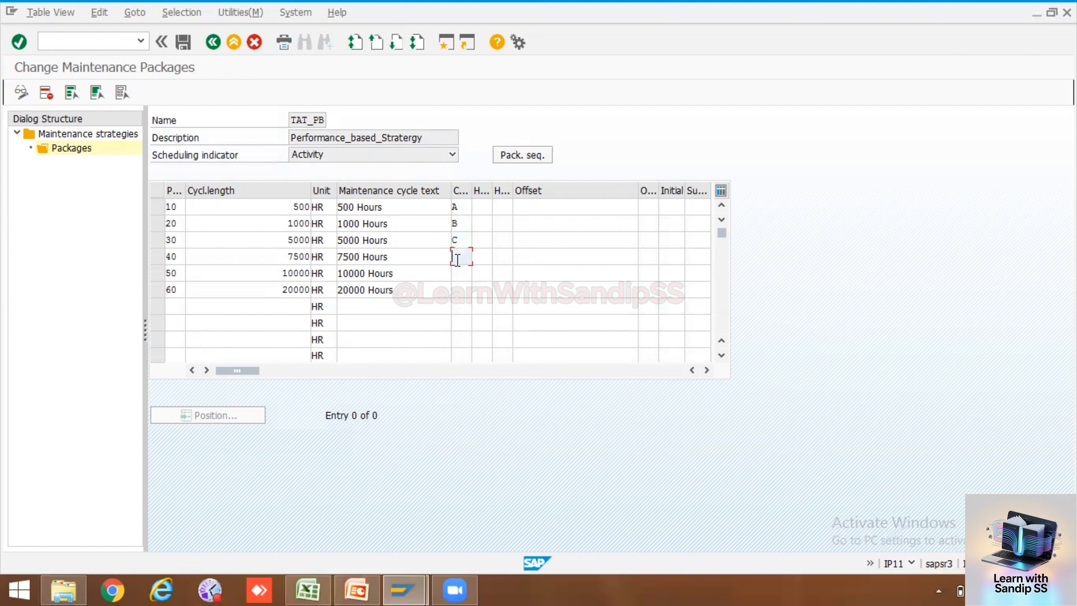
pyautogui.write('D')
pyautogui.click(457, 276)
pyautogui.write('E')
pyautogui.click(460, 292)
pyautogui.write('F')
# Enter hierarchy values 1, 2, 3, 4, 5 and 6 for packages 10 through 60 in order.
pyautogui.click(481, 208)
pyautogui.write('1')
pyautogui.click(481, 225)
pyautogui.write('2')
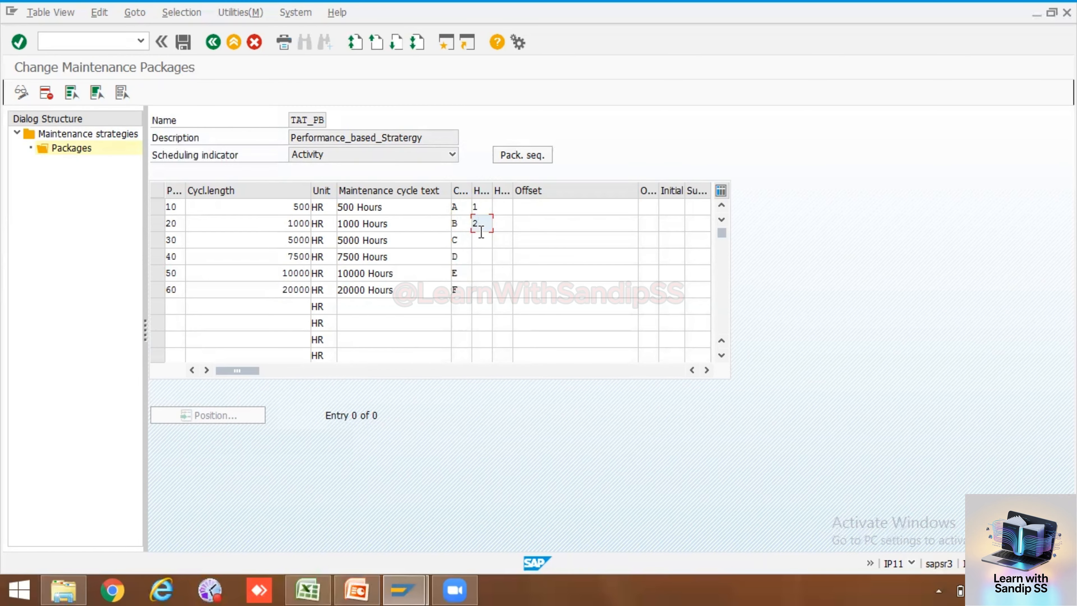
pyautogui.click(482, 241)
pyautogui.write('3')
pyautogui.click(484, 250)
pyautogui.write('4')
pyautogui.click(489, 270)
pyautogui.write('5')
pyautogui.click(482, 291)
pyautogui.write('6')
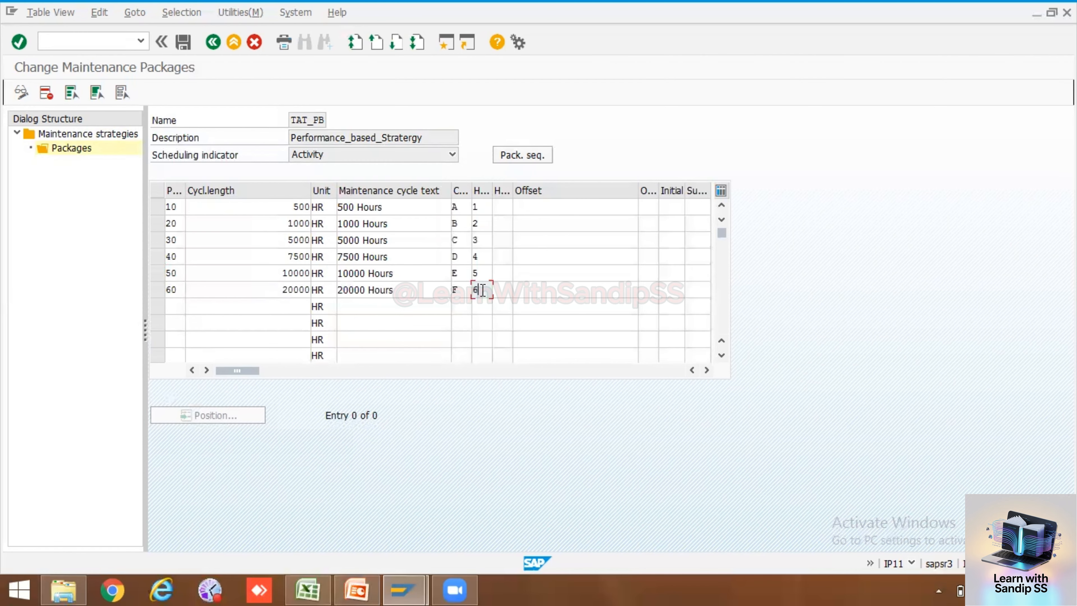
# Set the hierarchy short texts H1, H2 and H3 for packages 10, 20 and 30.
pyautogui.click(502, 207)
pyautogui.click(501, 222)
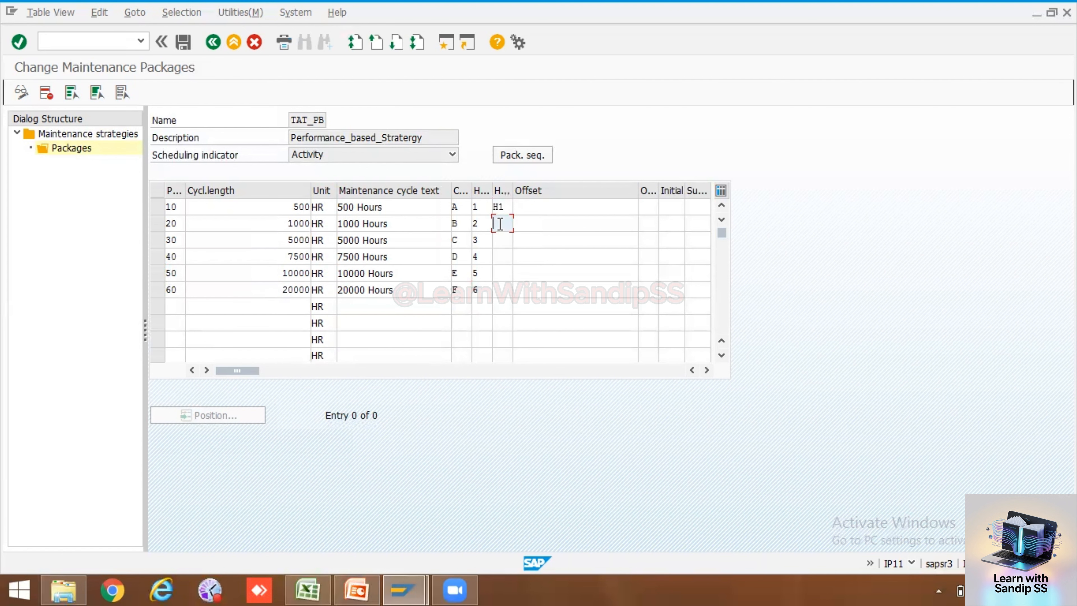
pyautogui.click(501, 223)
pyautogui.click(502, 250)
pyautogui.click(502, 240)
pyautogui.click(502, 240)
pyautogui.click(502, 280)
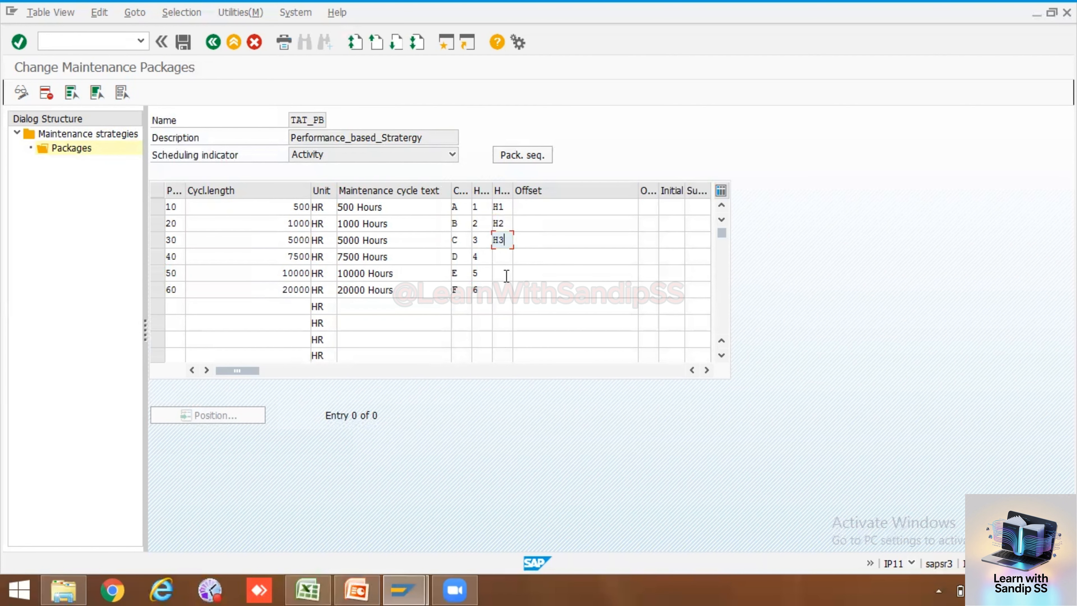
# Set the hierarchy short texts H4, H5 and H6 for packages 40, 50 and 60, and save the maintenance packages.
pyautogui.click(502, 256)
pyautogui.click(502, 256)
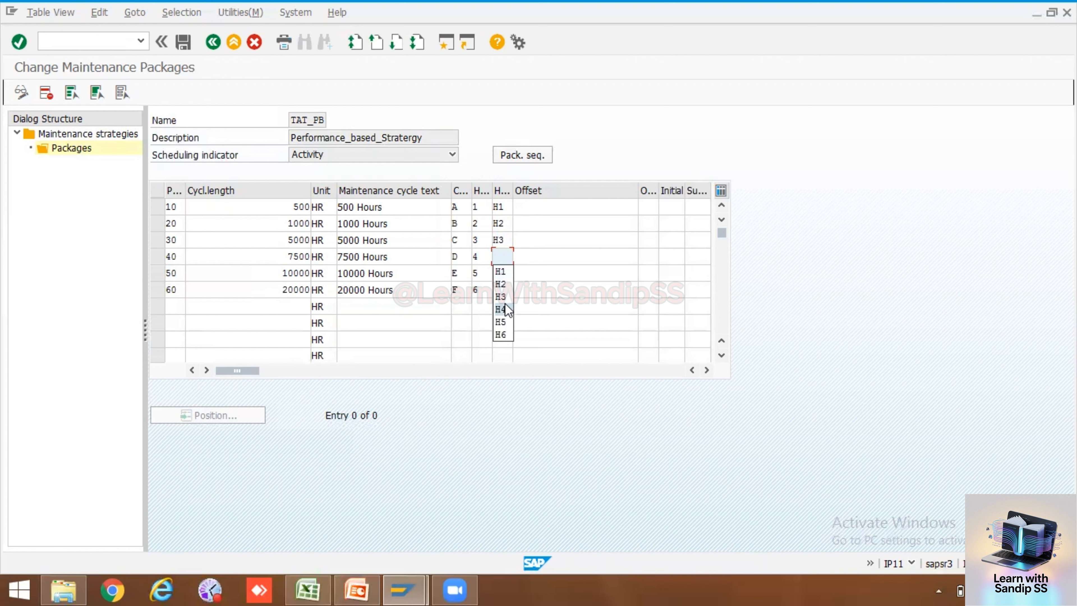
pyautogui.click(501, 309)
pyautogui.click(506, 271)
pyautogui.click(506, 272)
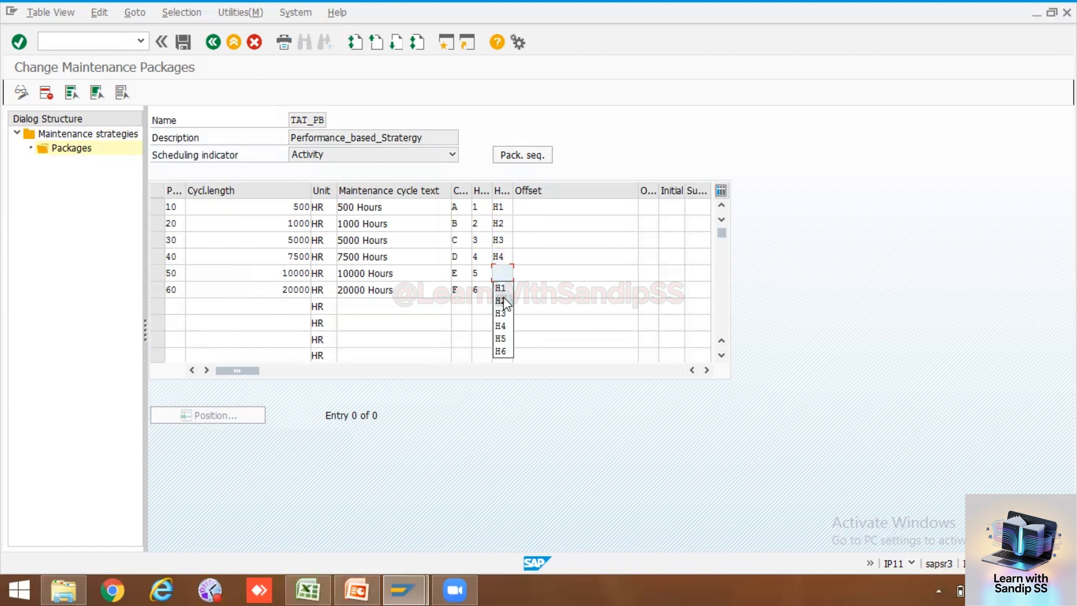
pyautogui.click(503, 338)
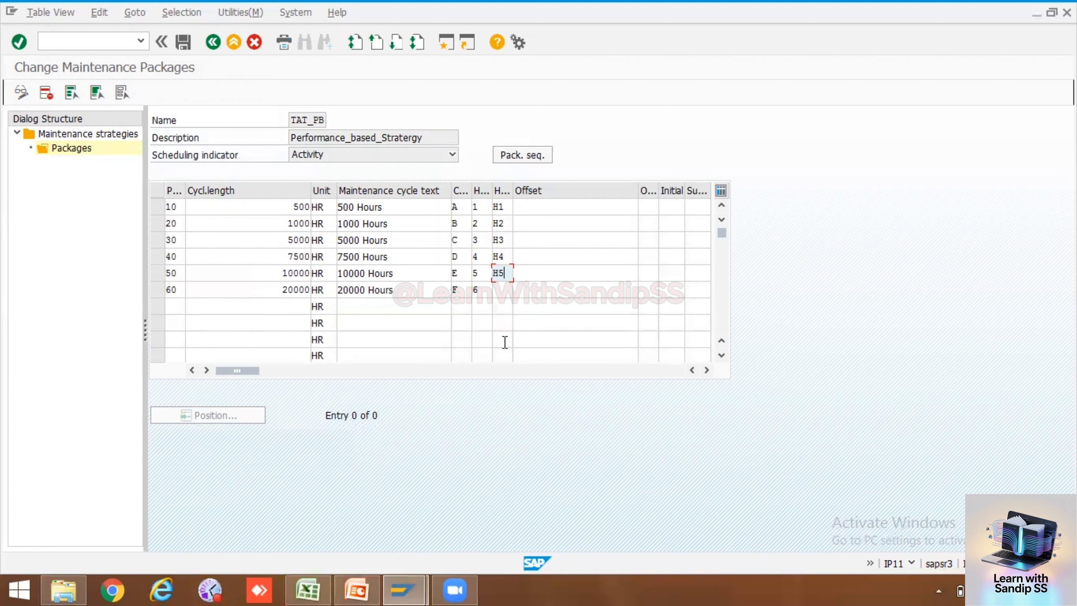
pyautogui.click(502, 289)
pyautogui.click(506, 368)
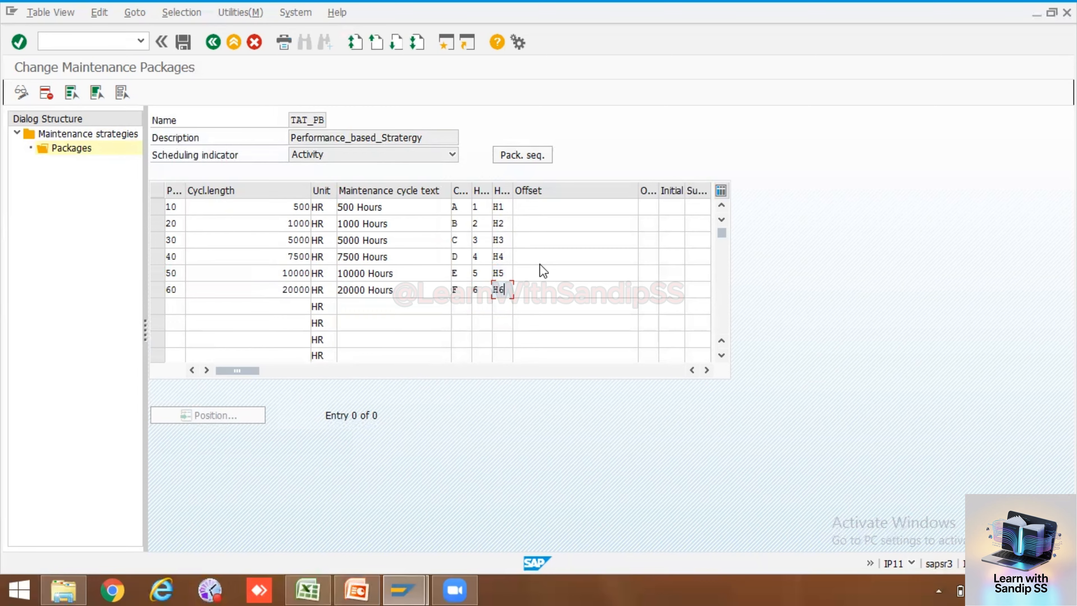
pyautogui.click(183, 39)
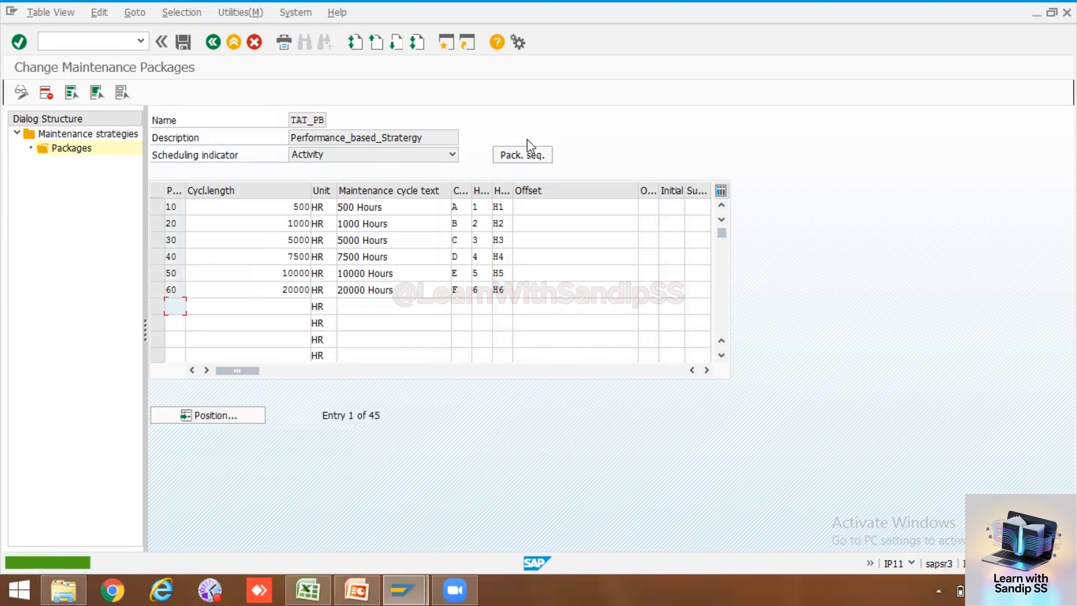
# Display the strategy's package sequence, page forward through the scheduled hours, and return to the package list.
pyautogui.click(524, 161)
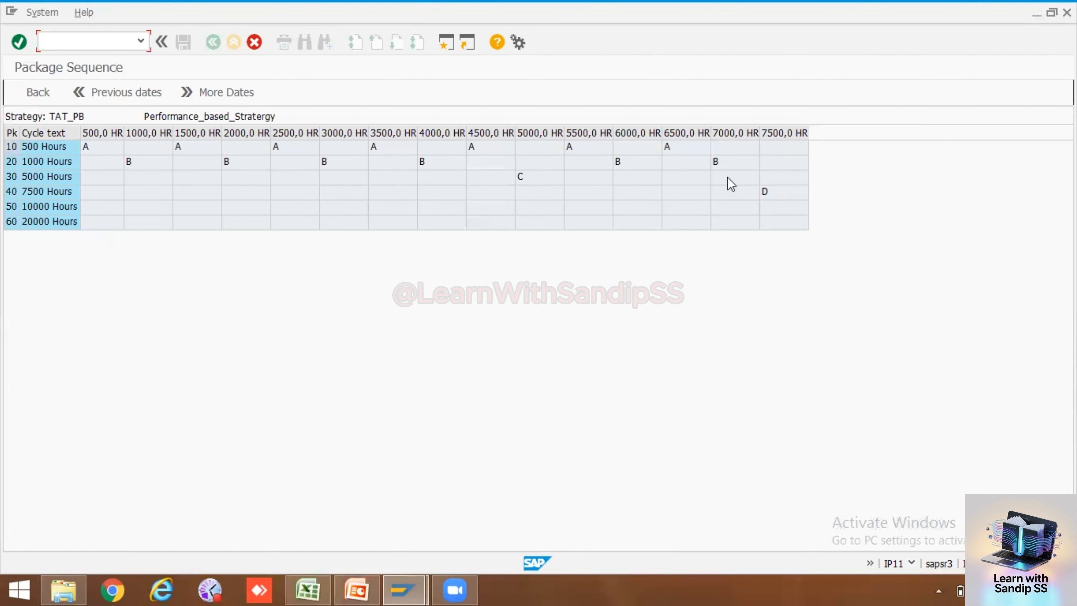
pyautogui.click(212, 96)
pyautogui.click(211, 96)
pyautogui.click(211, 96)
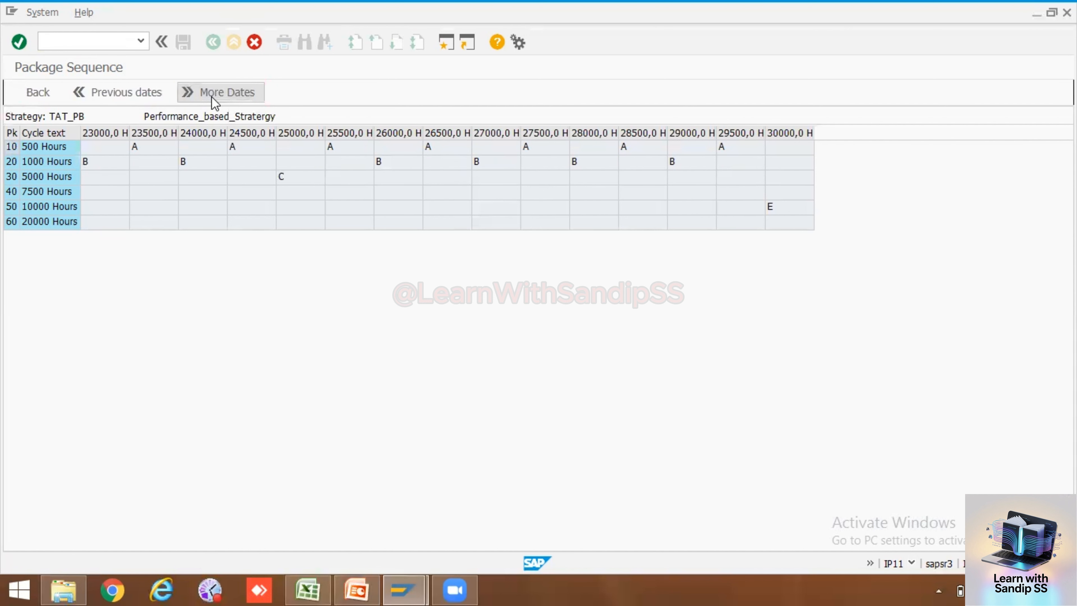
pyautogui.click(212, 96)
pyautogui.click(211, 96)
pyautogui.click(211, 96)
pyautogui.click(211, 96)
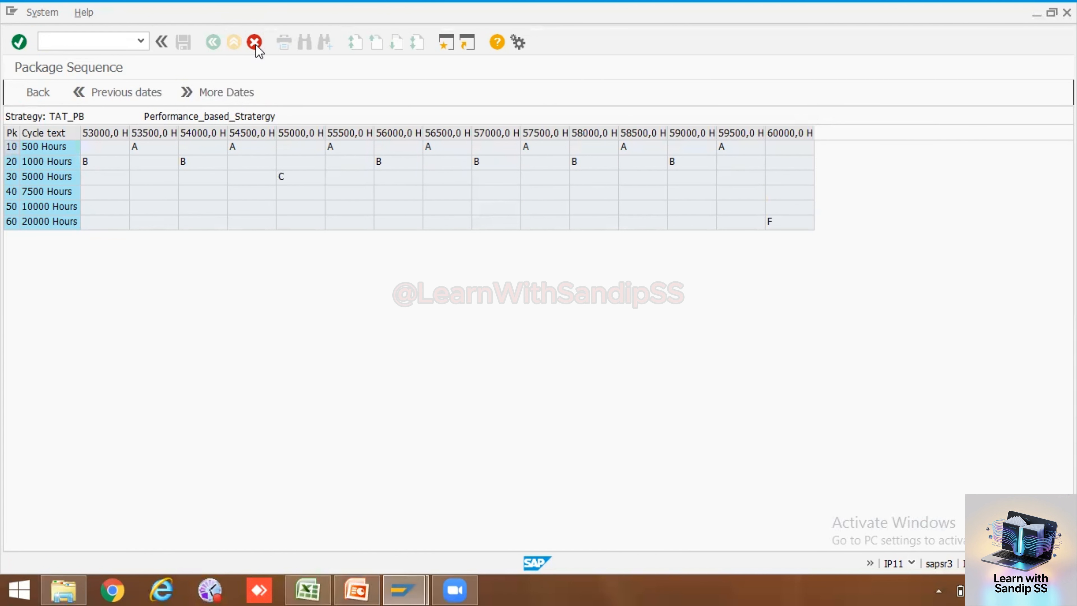
pyautogui.click(232, 44)
pyautogui.click(184, 44)
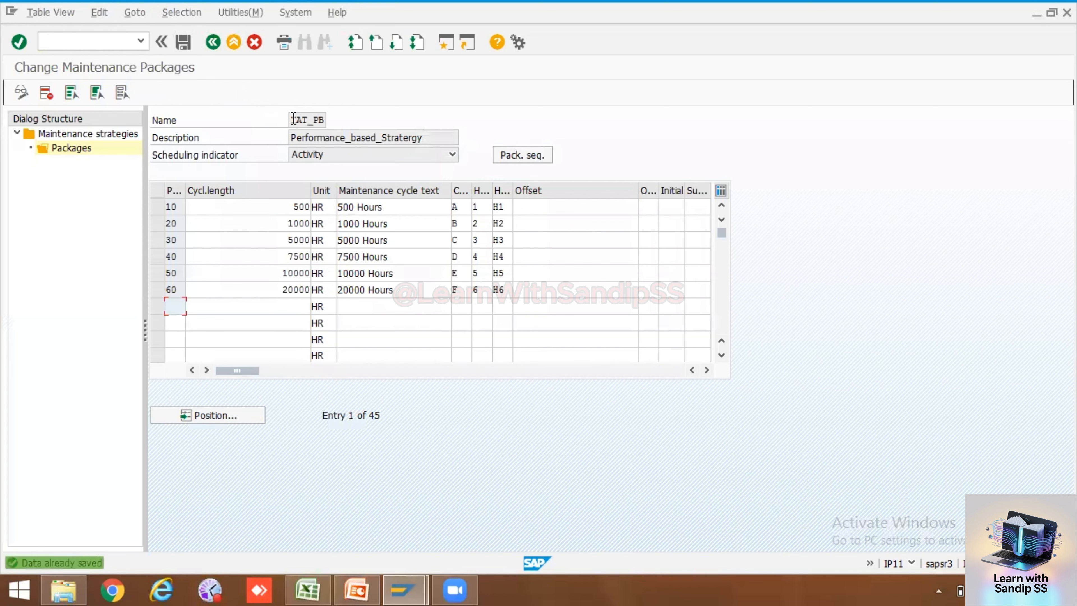
# Copy the strategy description Performance_based_Stratergy into cell A81 of the Master Data sheet in Excel.
pyautogui.moveTo(290, 139); pyautogui.dragTo(454, 139)
pyautogui.hotkey('ctrl', 'c')
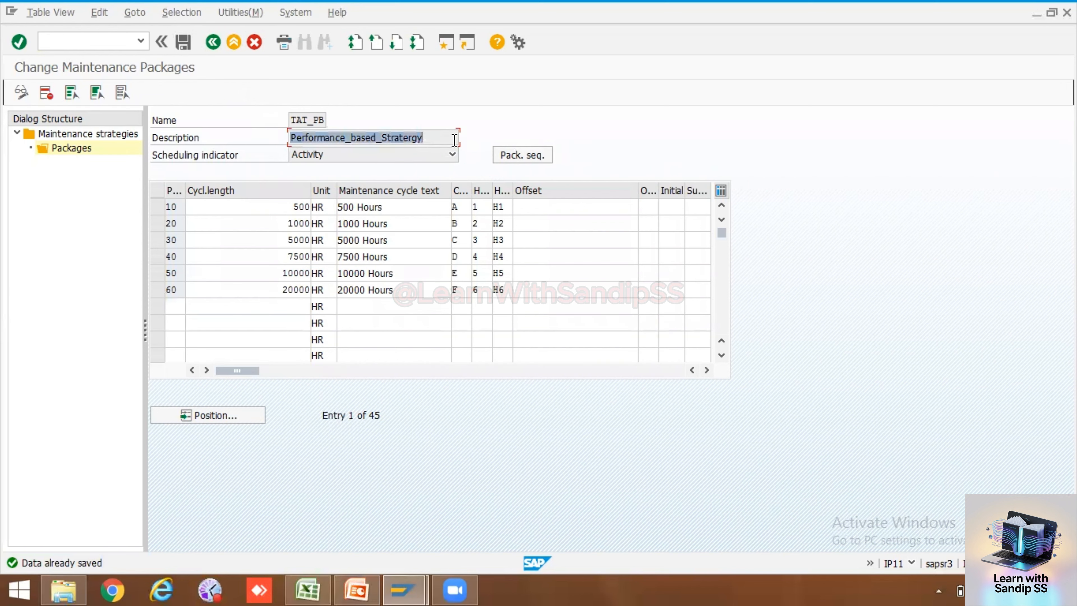
pyautogui.click(454, 140)
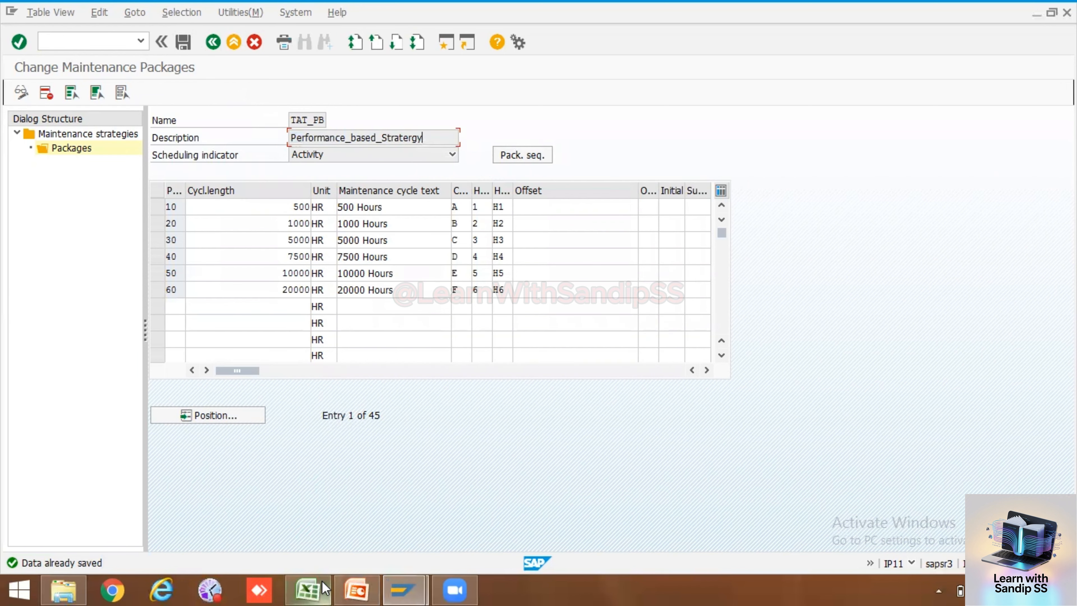
pyautogui.click(309, 590)
pyautogui.hotkey('ctrl', 'v')
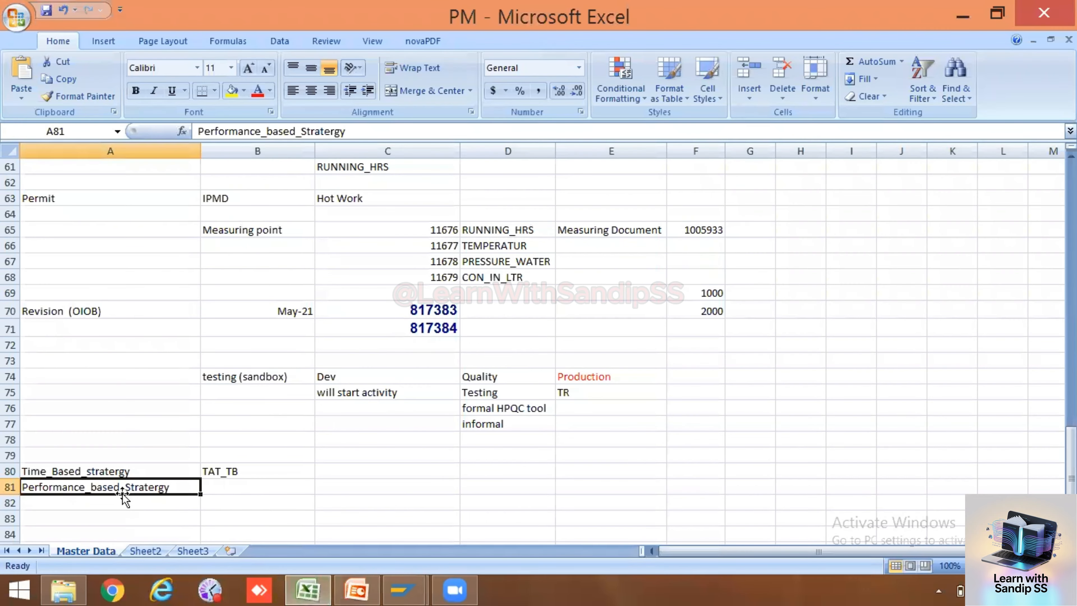
# Return to SAP, copy the strategy description again, and paste it into cell B81 of the Excel sheet.
pyautogui.click(400, 589)
pyautogui.click(488, 534)
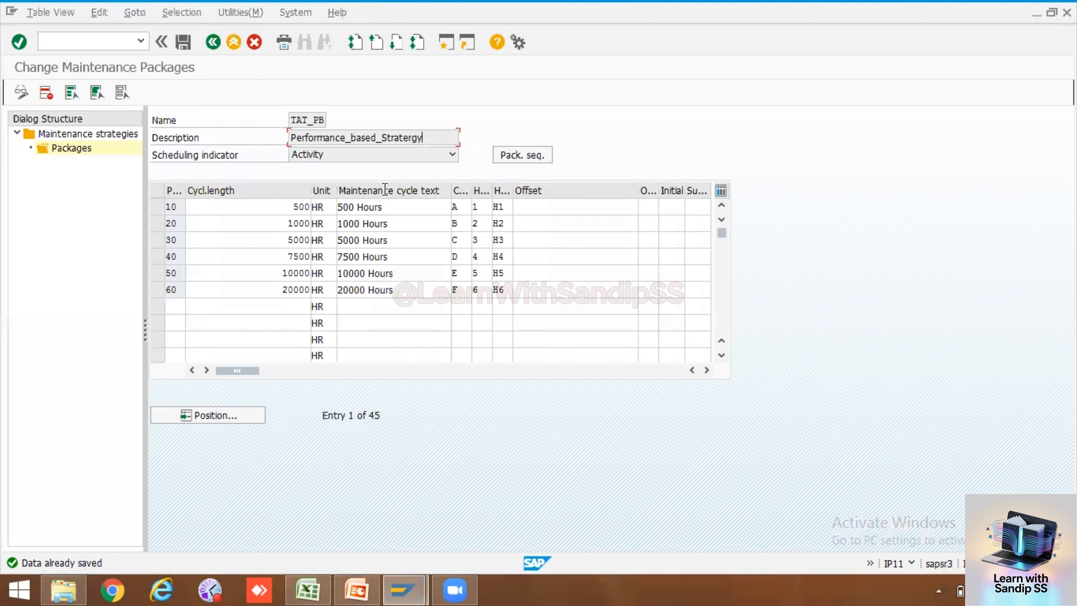
pyautogui.moveTo(424, 138); pyautogui.dragTo(260, 127)
pyautogui.hotkey('ctrl', 'c')
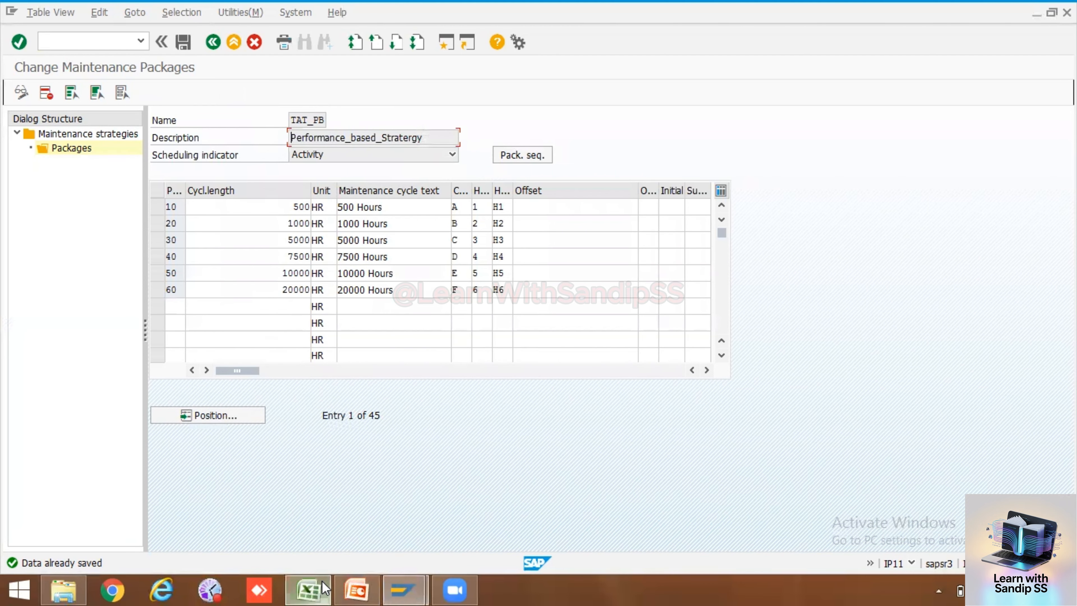
pyautogui.click(308, 590)
pyautogui.click(254, 490)
pyautogui.hotkey('ctrl', 'v')
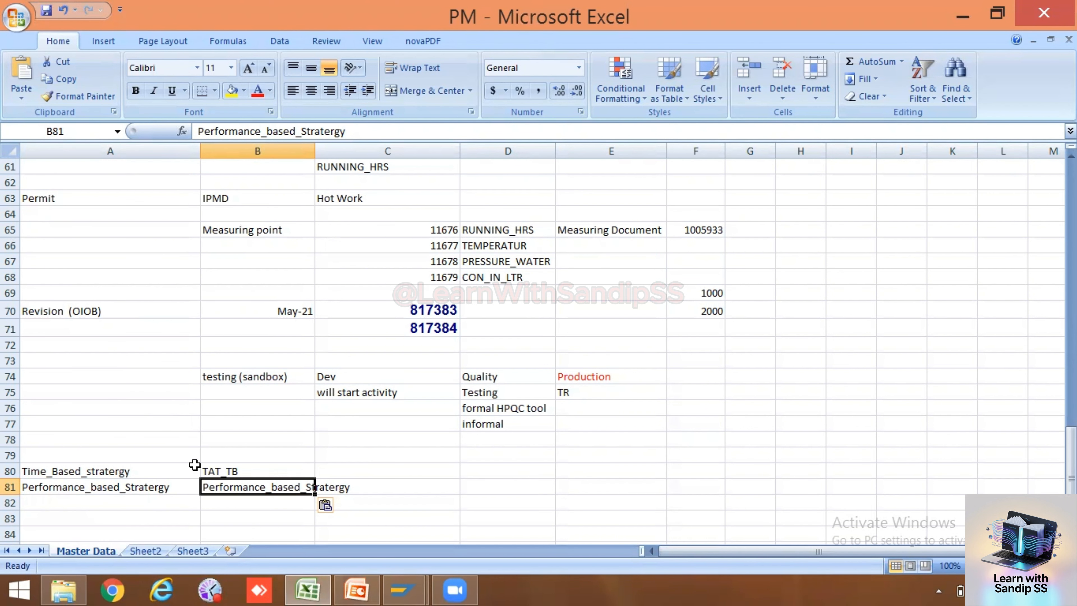
# Switch to the PM Preventive Maintenance presentation in PowerPoint and show the "Maintain task List –All Types" slide.
pyautogui.click(343, 589)
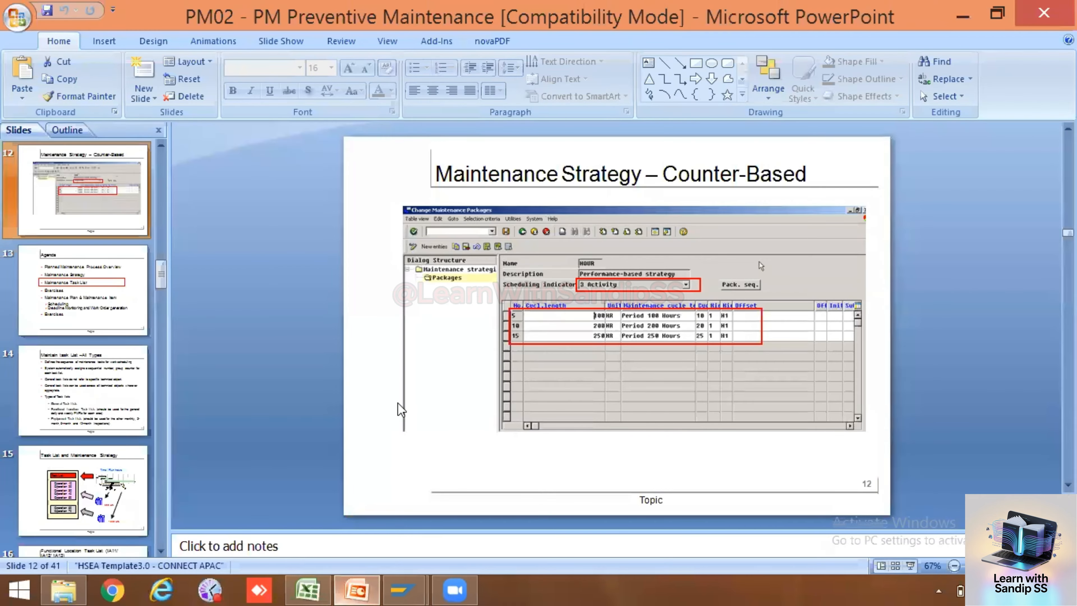
pyautogui.scroll(-1, 306, 408)
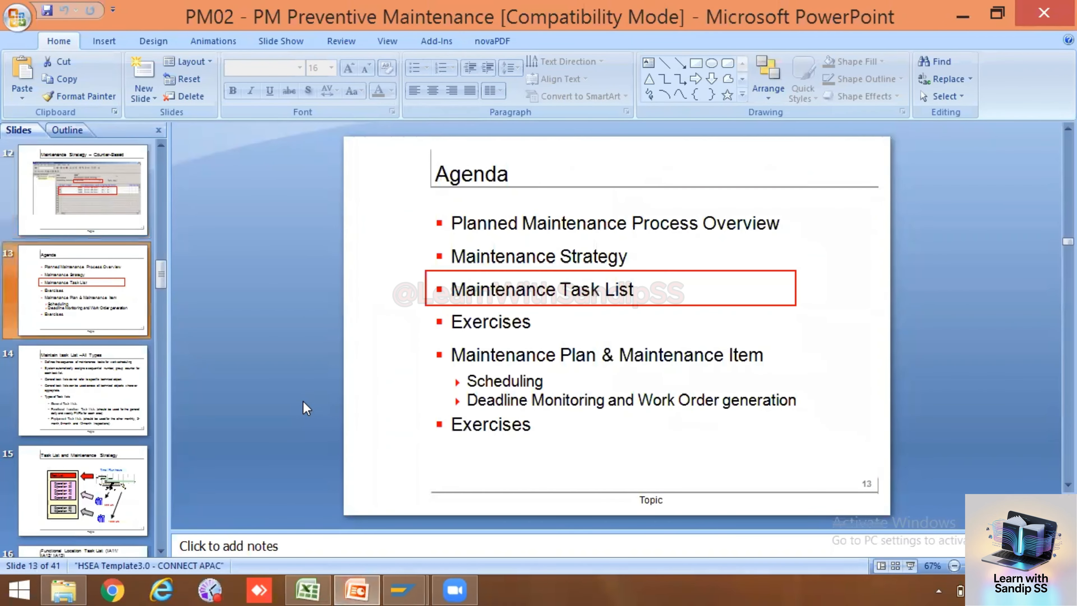
pyautogui.scroll(-1, 306, 408)
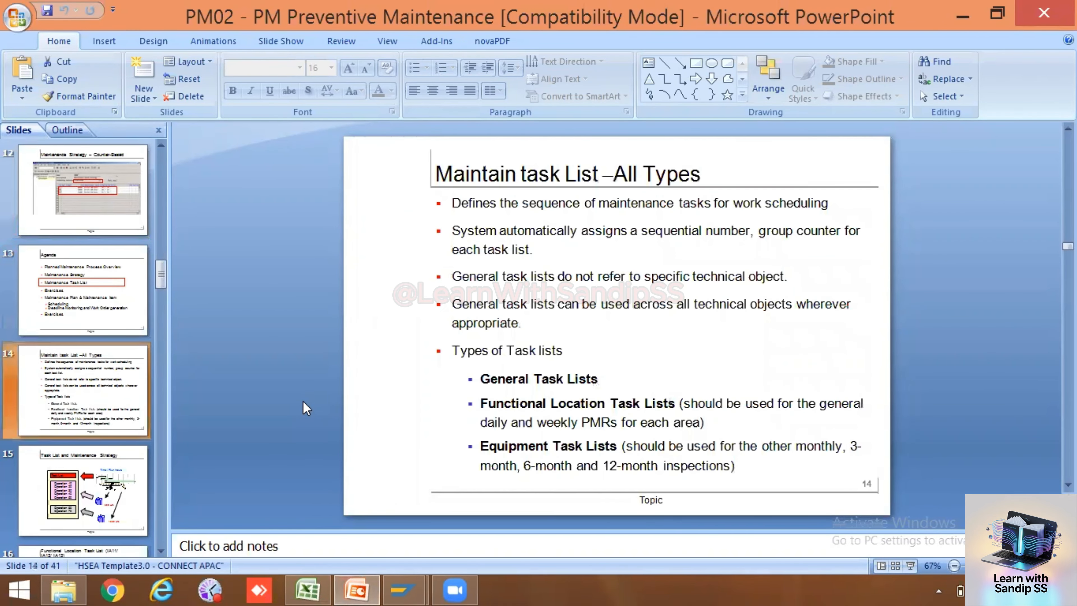
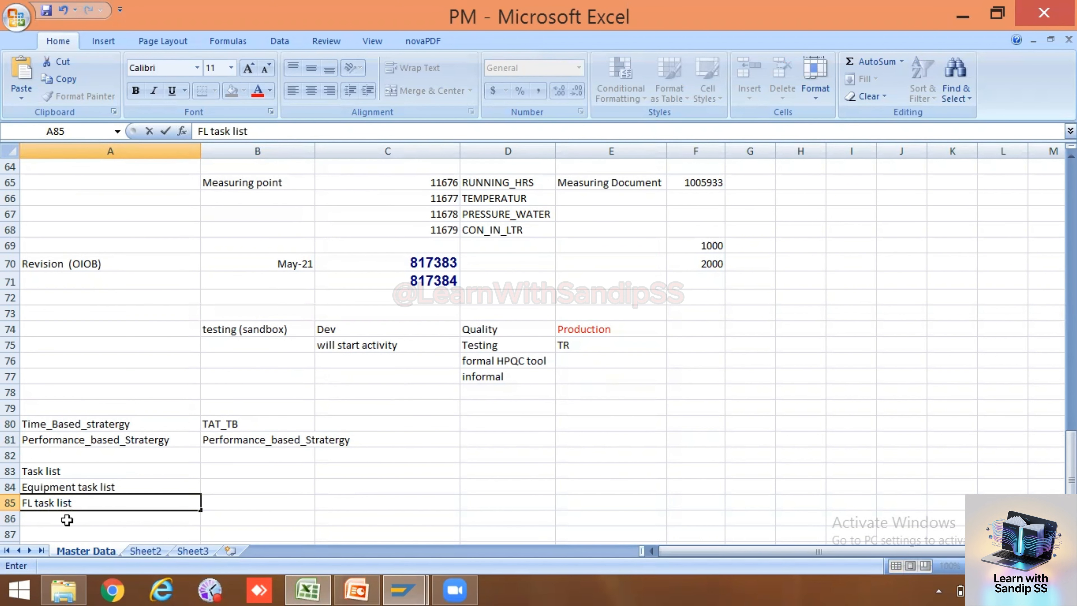
# Enter "General task list" in cell A86, below the FL task list entry in the Excel sheet.
pyautogui.click(67, 518)
pyautogui.write('Genter')
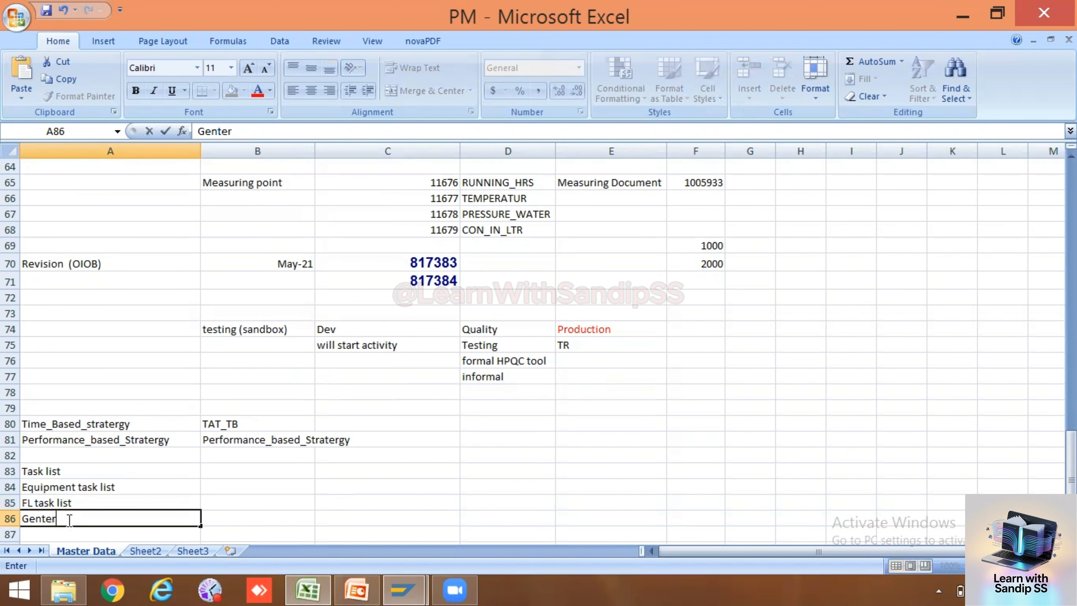
pyautogui.press('BackSpace')
pyautogui.press('BackSpace')
pyautogui.press('BackSpace')
pyautogui.write('eral task list')
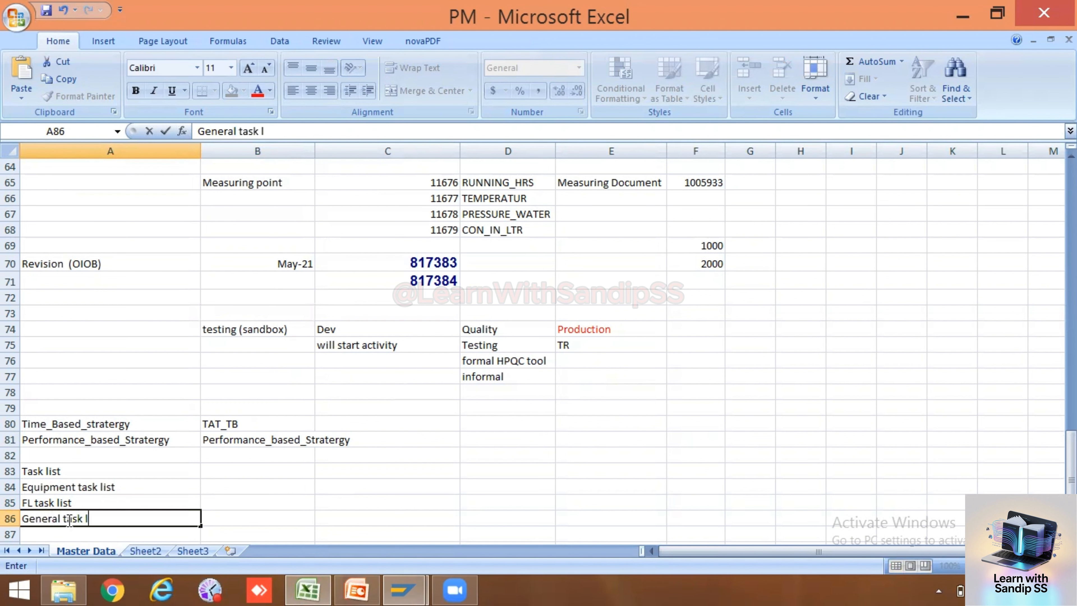
# Enter the task list type codes E for equipment, T for FL and A for general in cells B84 to B86.
pyautogui.click(232, 487)
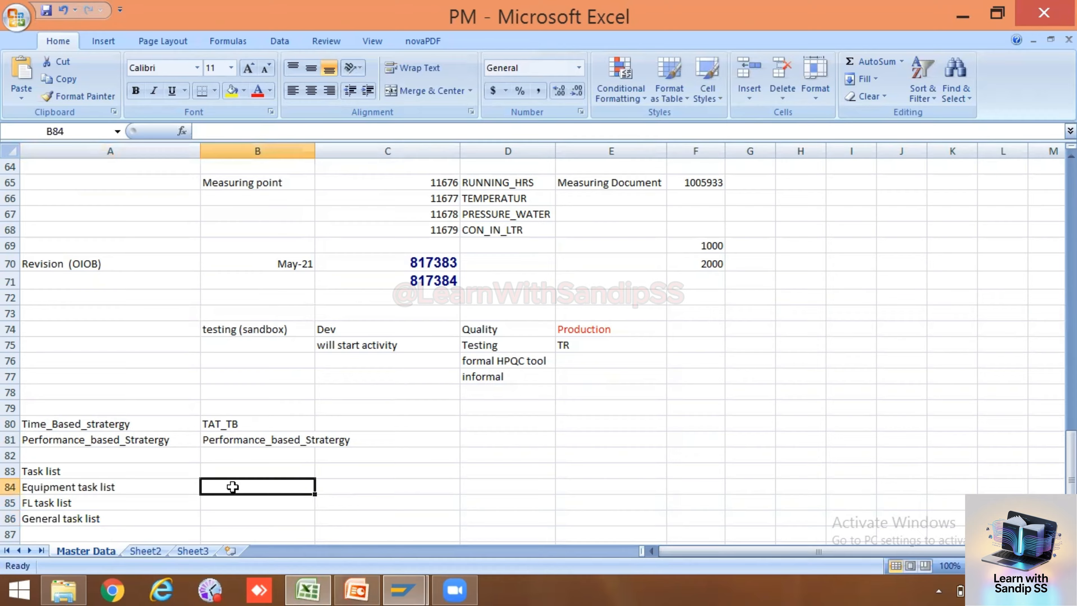
pyautogui.write('E')
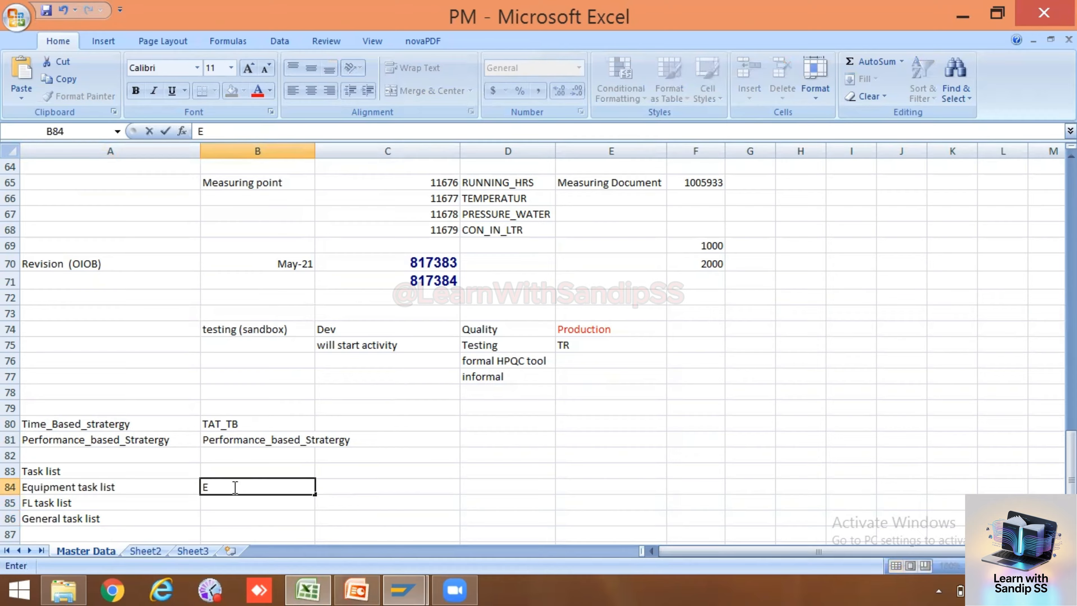
pyautogui.click(226, 504)
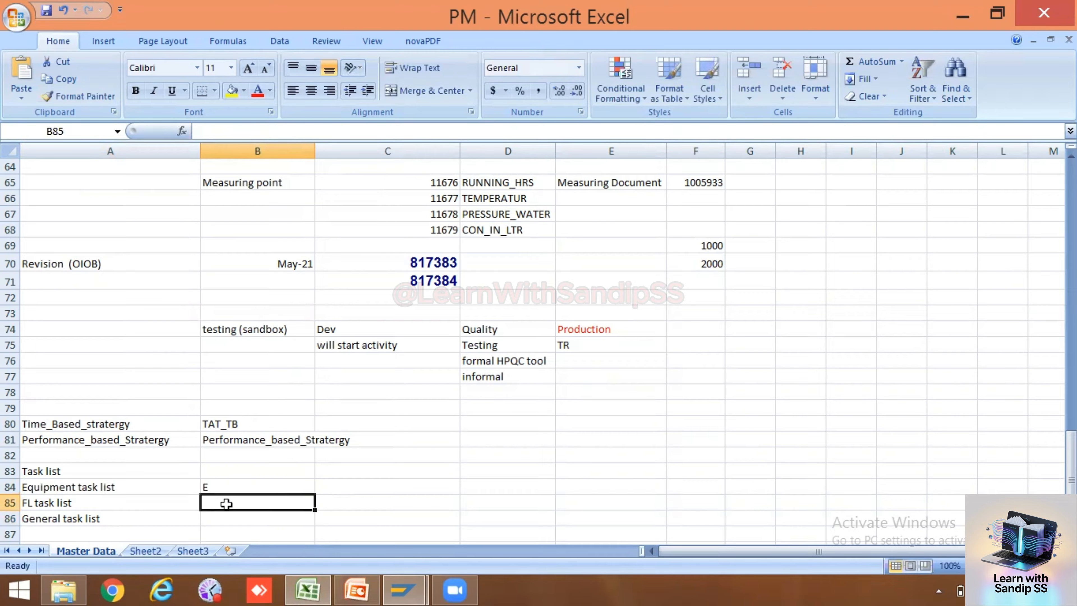
pyautogui.write('T')
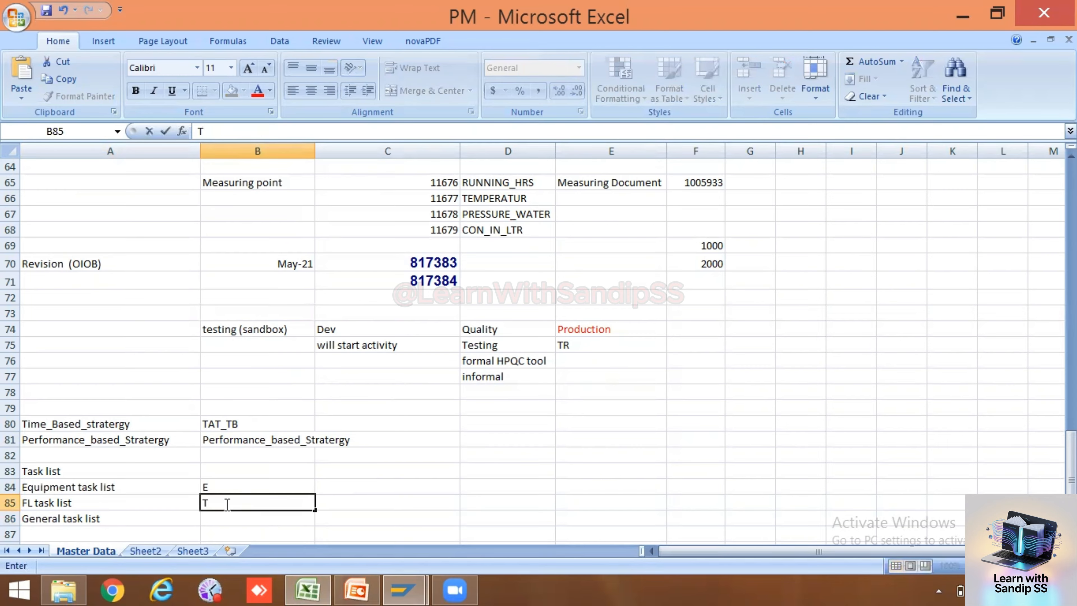
pyautogui.click(221, 519)
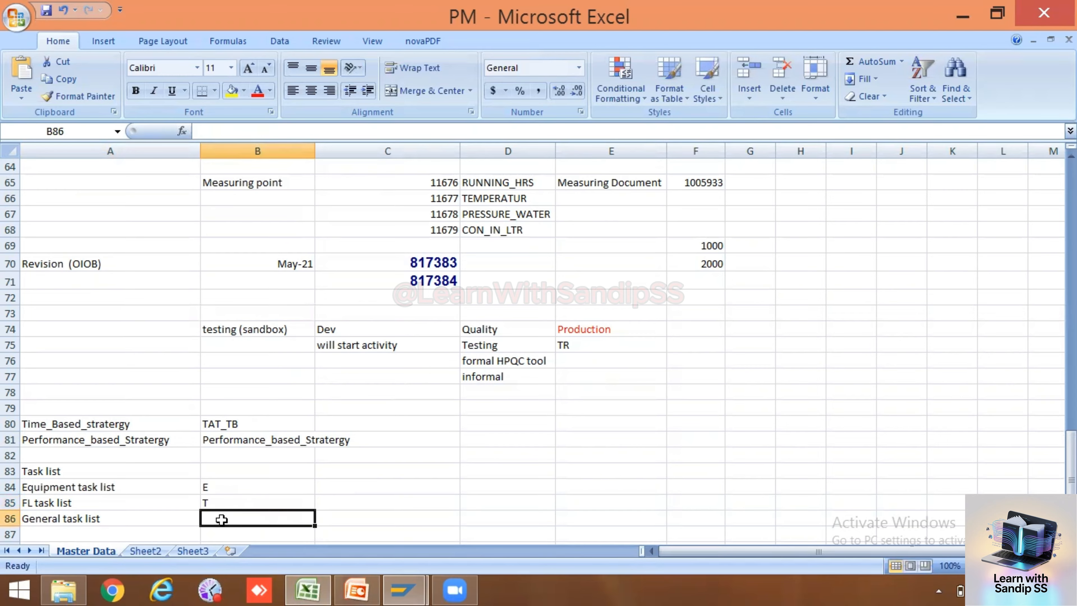
pyautogui.write('A')
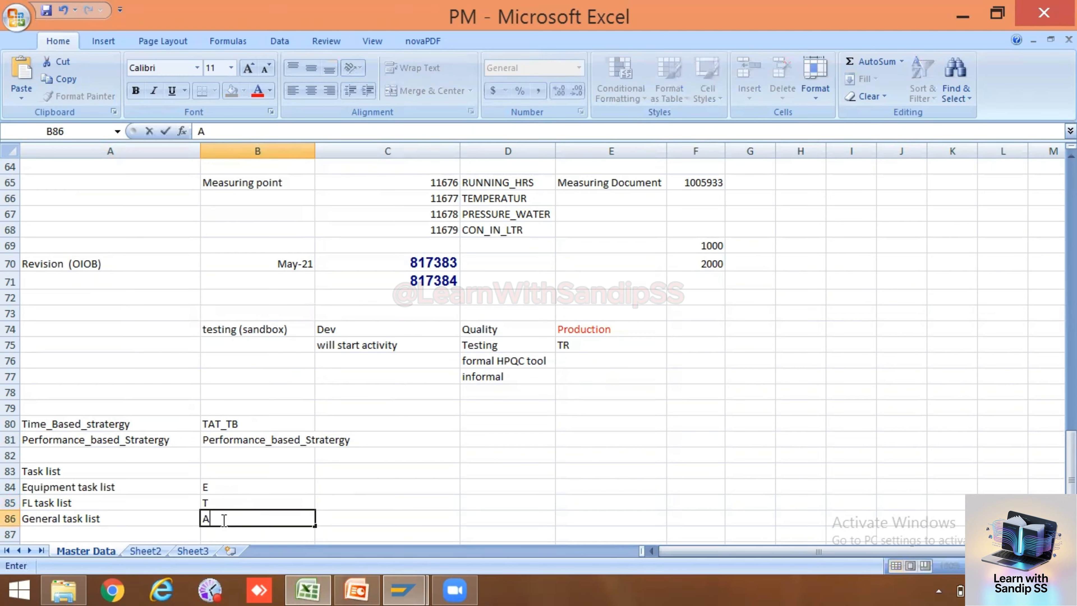
pyautogui.click(341, 487)
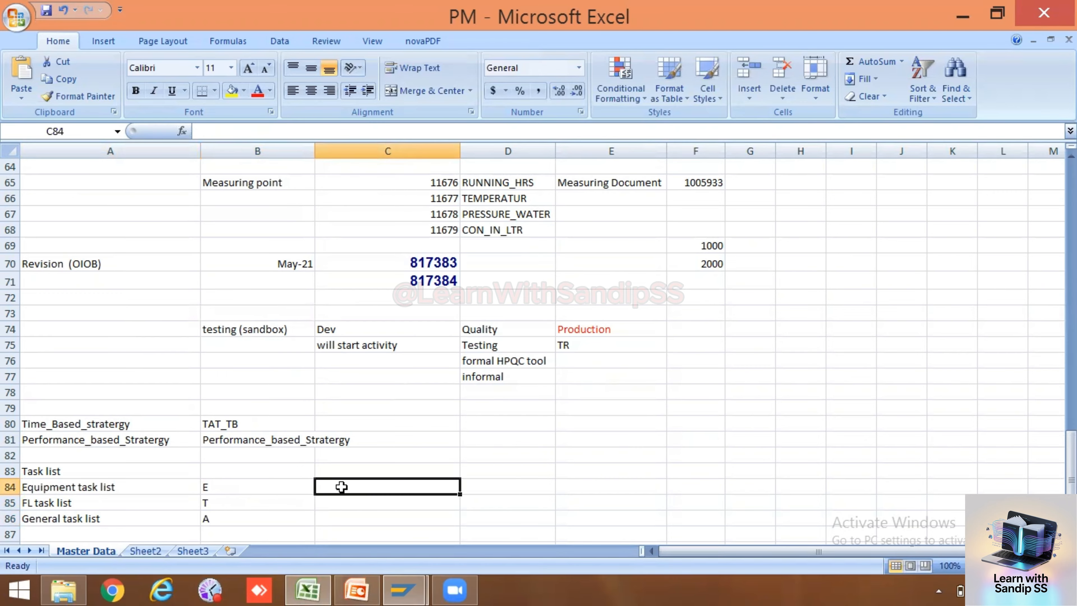
# Enter the transaction code IA01 in cell C84 for the equipment task list.
pyautogui.write('IQ')
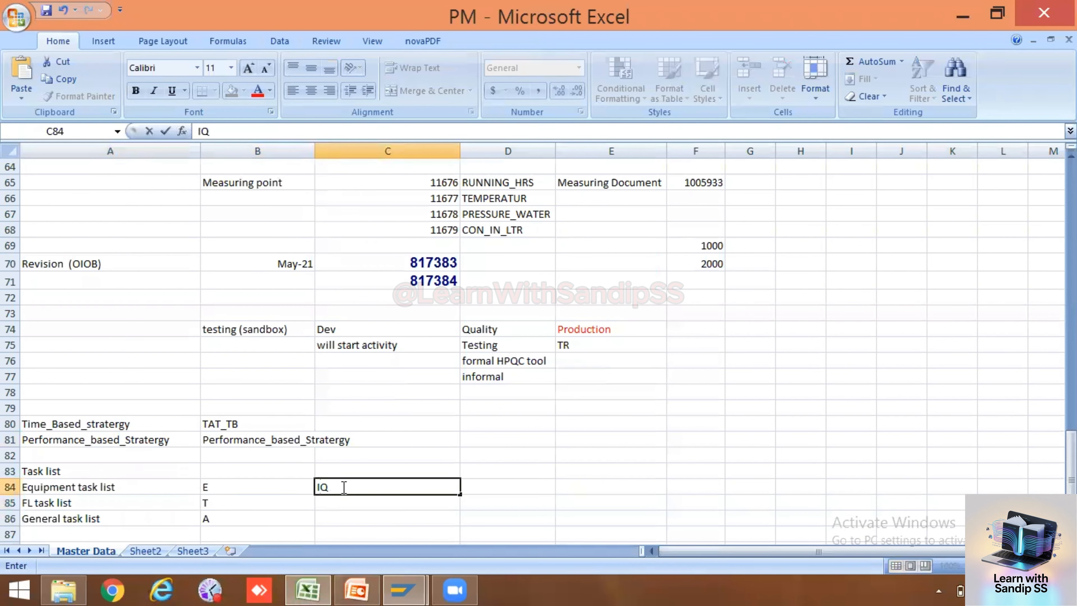
pyautogui.press('BackSpace')
pyautogui.write('A)!')
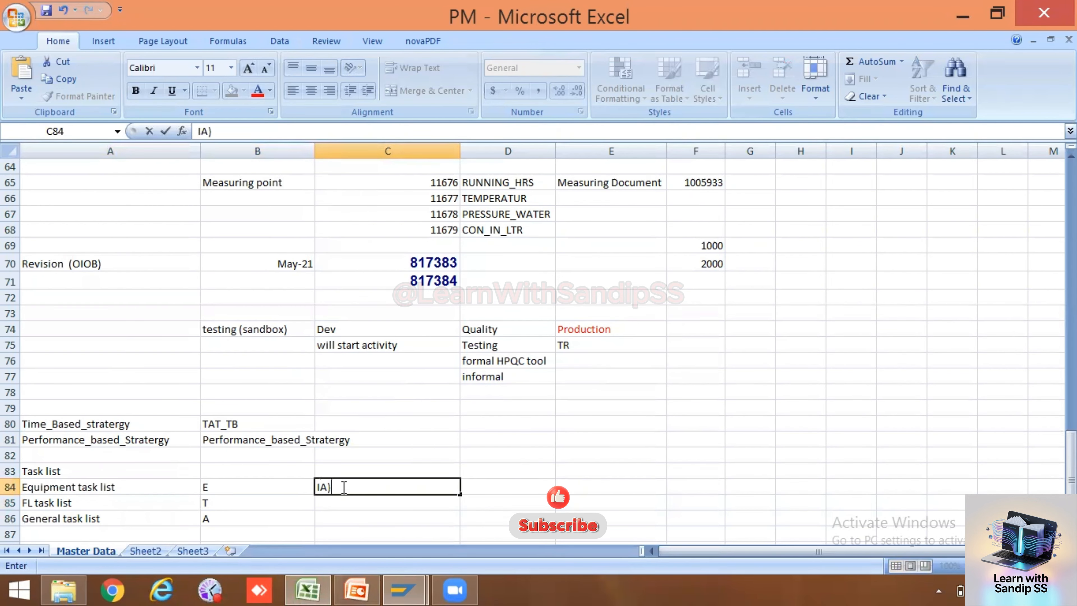
pyautogui.press('BackSpace')
pyautogui.press('BackSpace')
pyautogui.write('01')
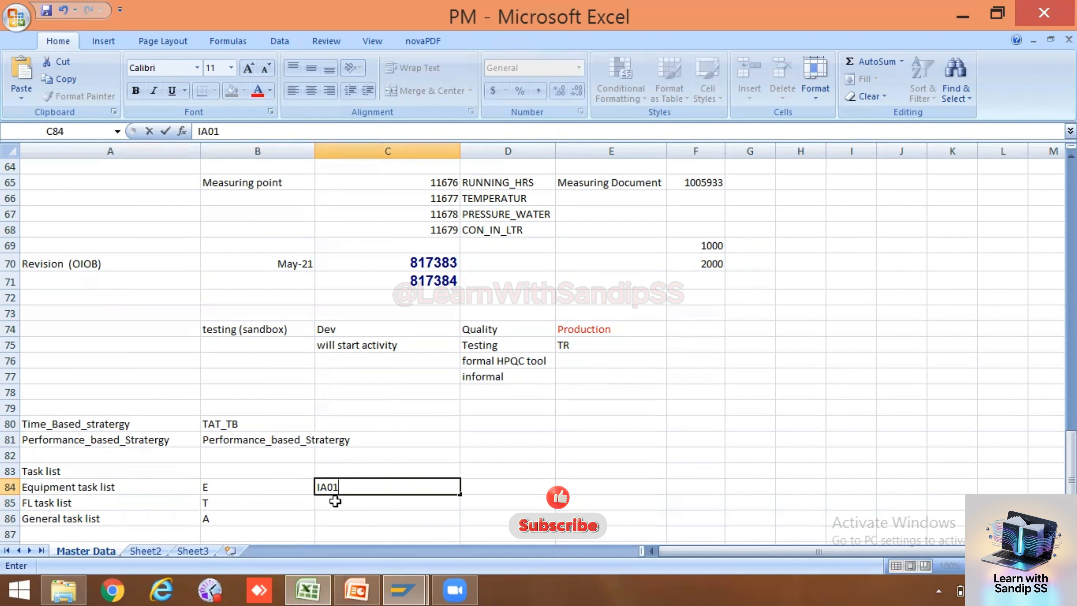
pyautogui.press('Return')
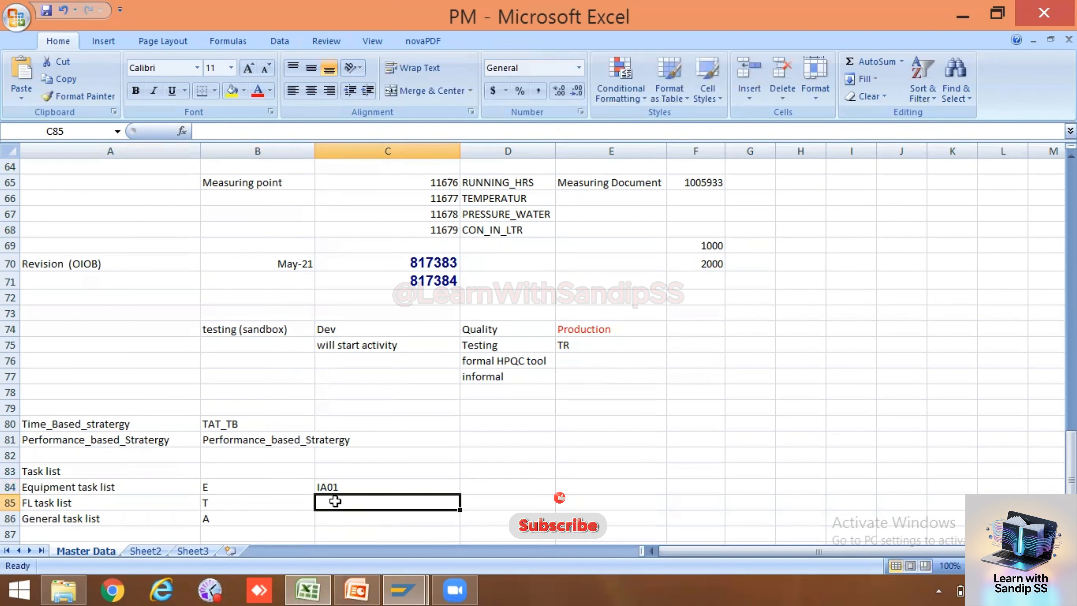
# Enter the transaction code IA11 in cell C85 for the FL task list.
pyautogui.write('IA')
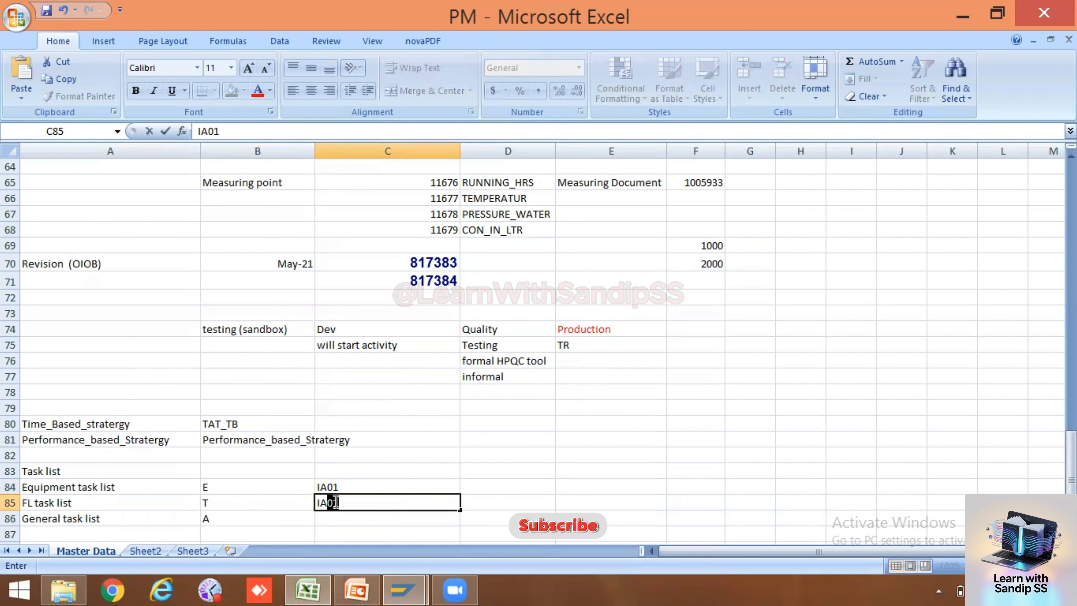
pyautogui.write('011')
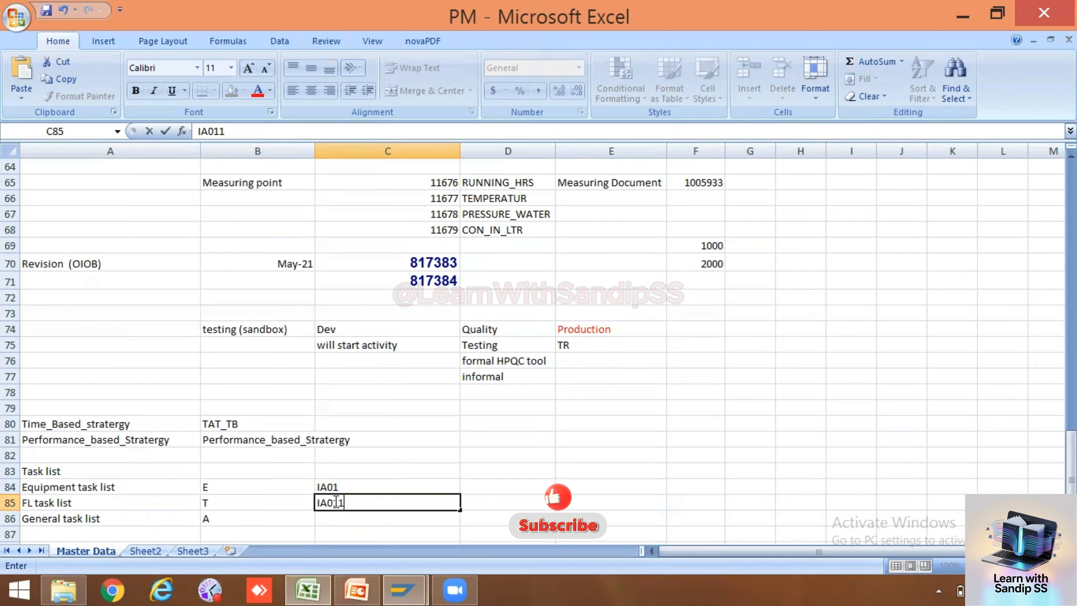
pyautogui.press('BackSpace')
pyautogui.press('BackSpace')
pyautogui.press('BackSpace')
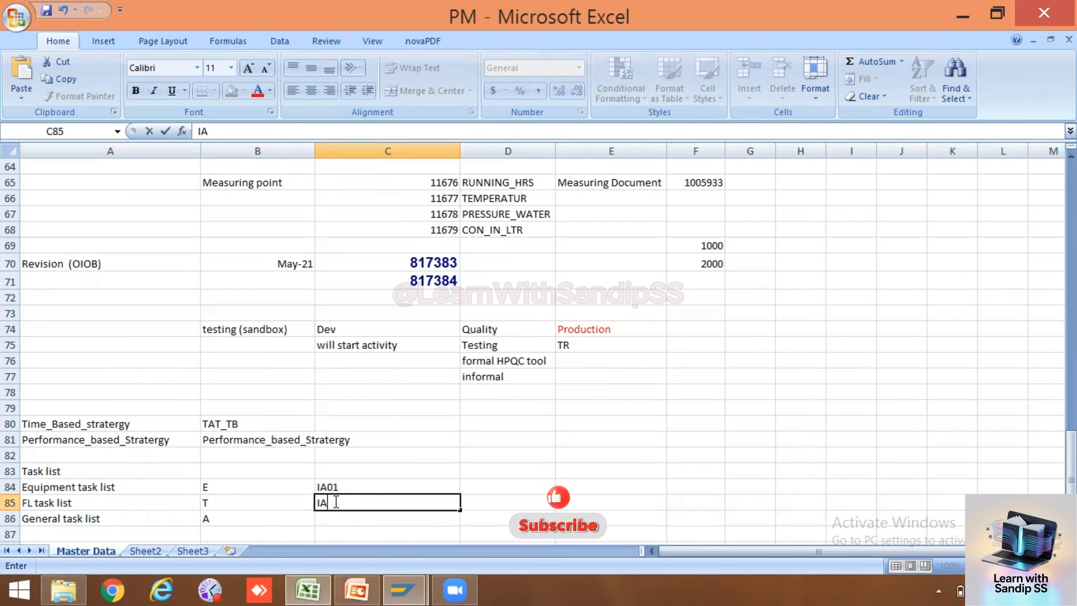
pyautogui.write('11')
pyautogui.click(333, 518)
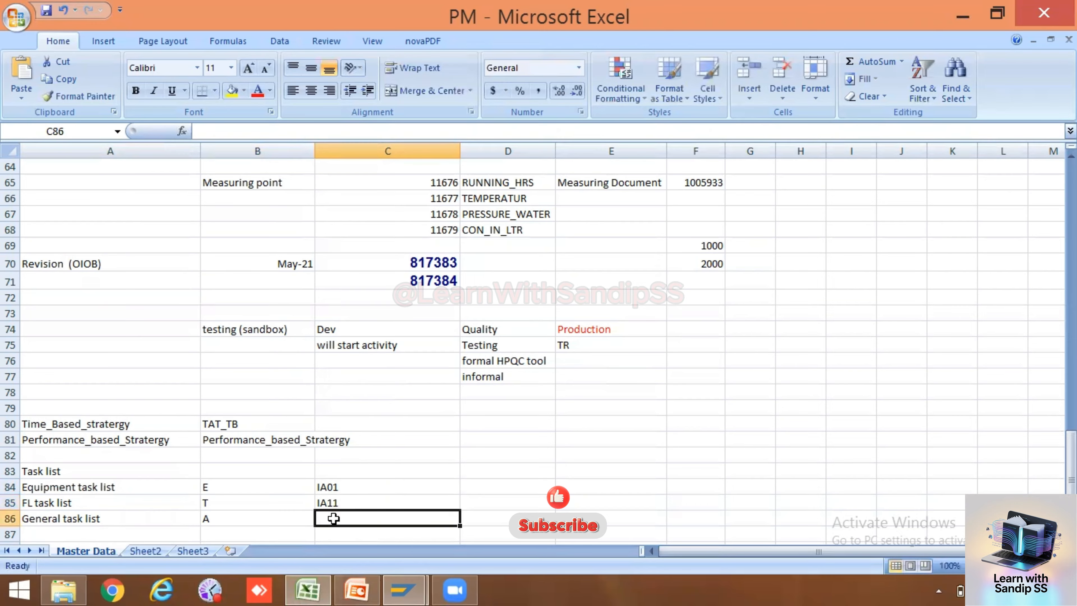
# Enter the transaction code IA05 in cell C86 for the general task list.
pyautogui.write('I')
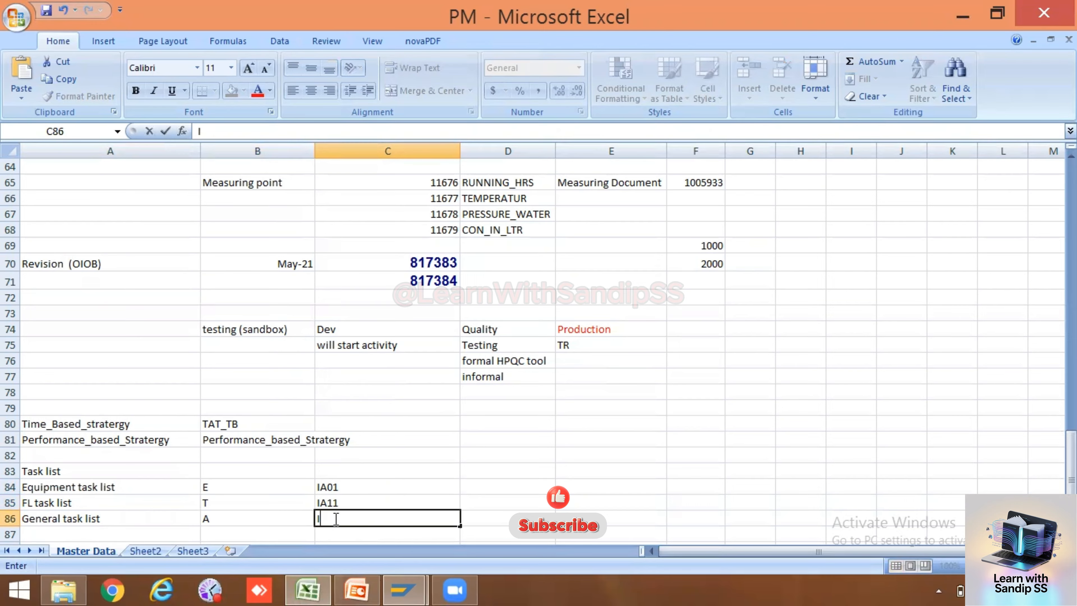
pyautogui.write('a')
pyautogui.press('BackSpace')
pyautogui.write('A0')
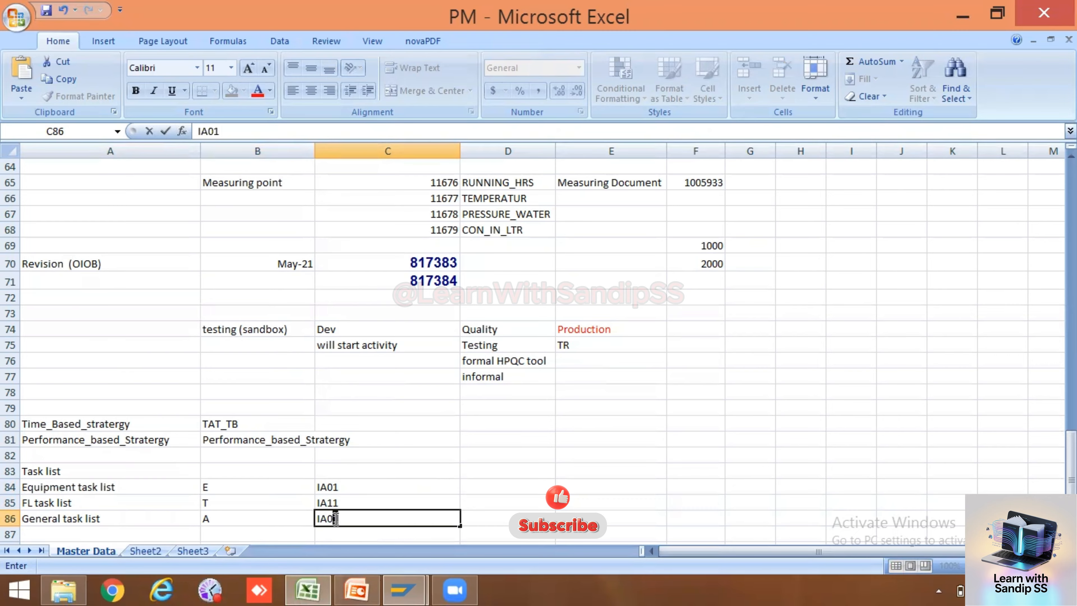
pyautogui.write('1')
pyautogui.press('BackSpace')
pyautogui.write('5')
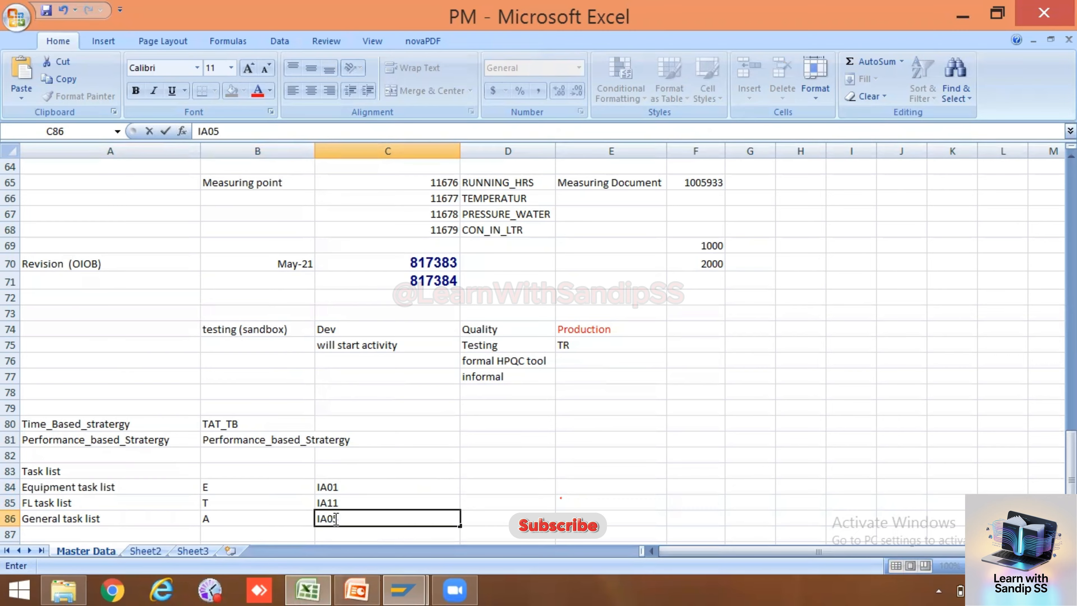
pyautogui.click(411, 492)
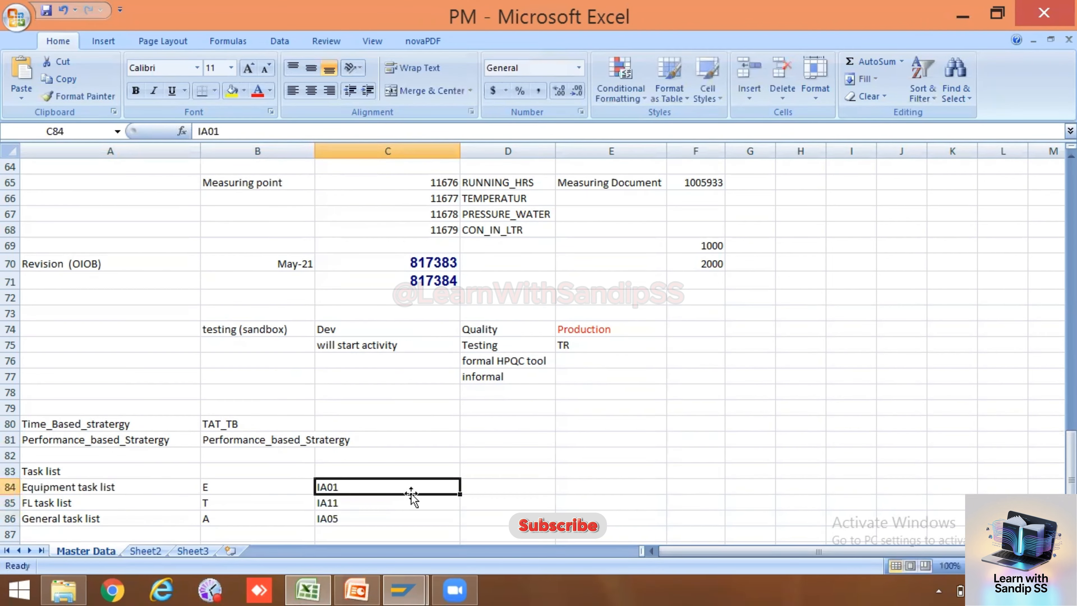
# Enter the transaction code IA02 in cell D84, in the equipment task list row.
pyautogui.click(488, 486)
pyautogui.write('Ia02')
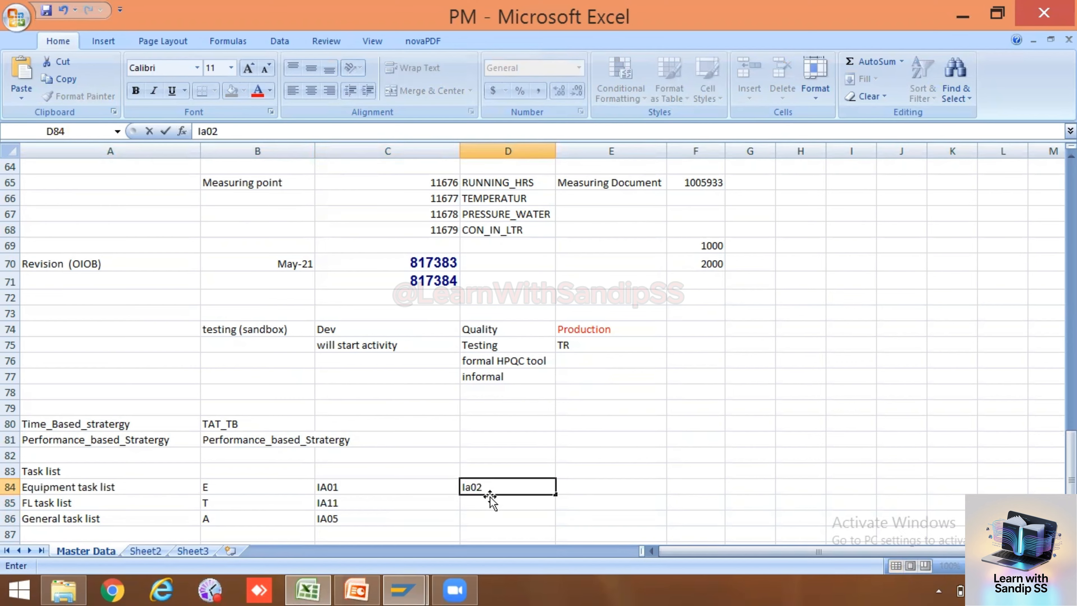
pyautogui.press('BackSpace')
pyautogui.press('BackSpace')
pyautogui.press('BackSpace')
pyautogui.press('BackSpace')
pyautogui.write('IA02')
pyautogui.click(478, 501)
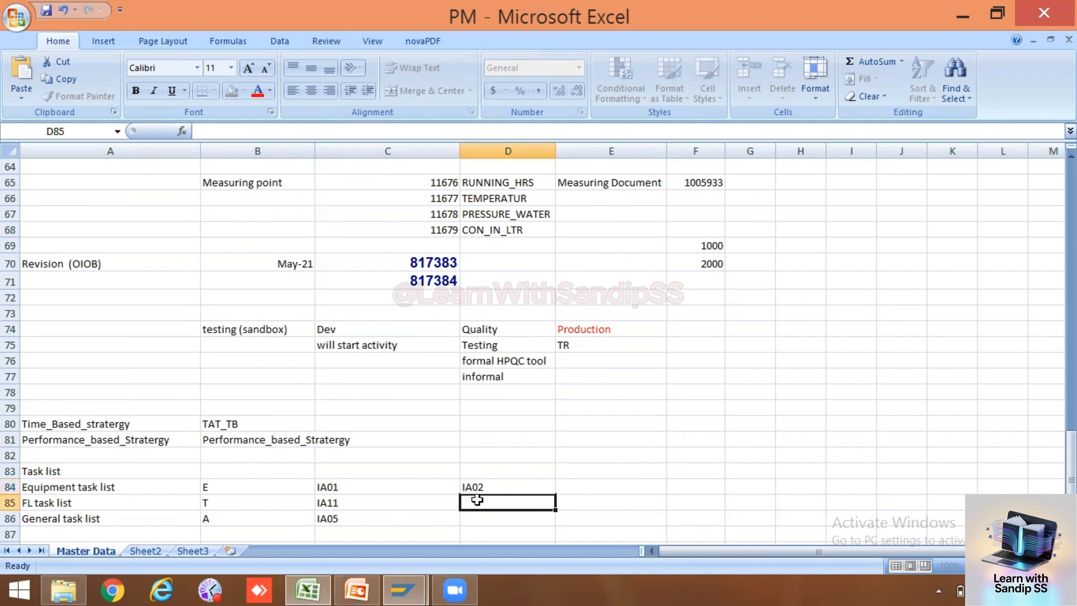
# Enter IA02 in cells D85 and D86 for the FL and general task lists.
pyautogui.write('IA03')
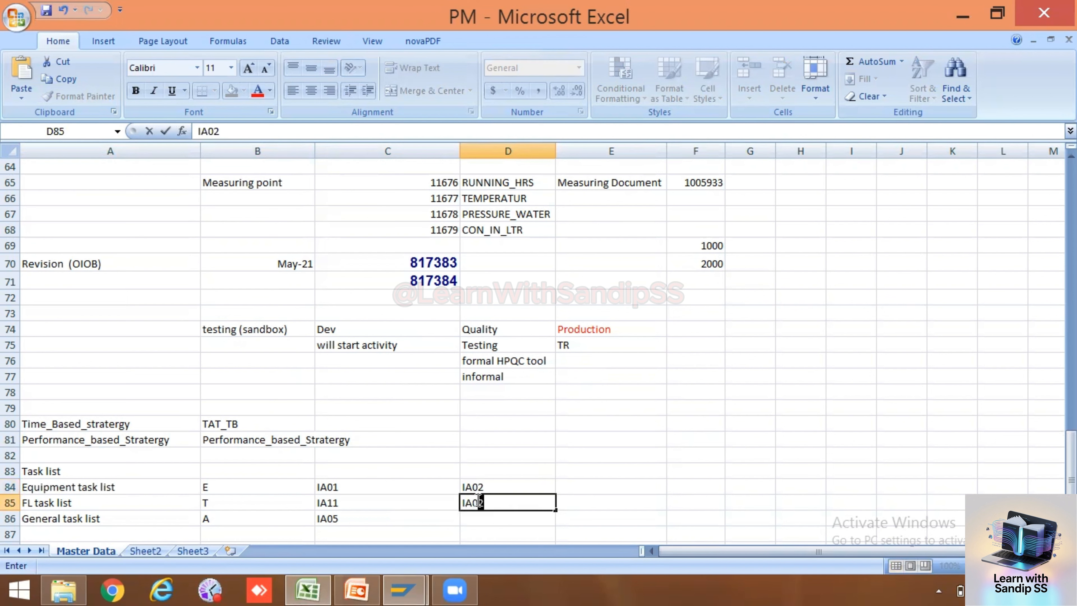
pyautogui.press('Return')
pyautogui.write('IA02')
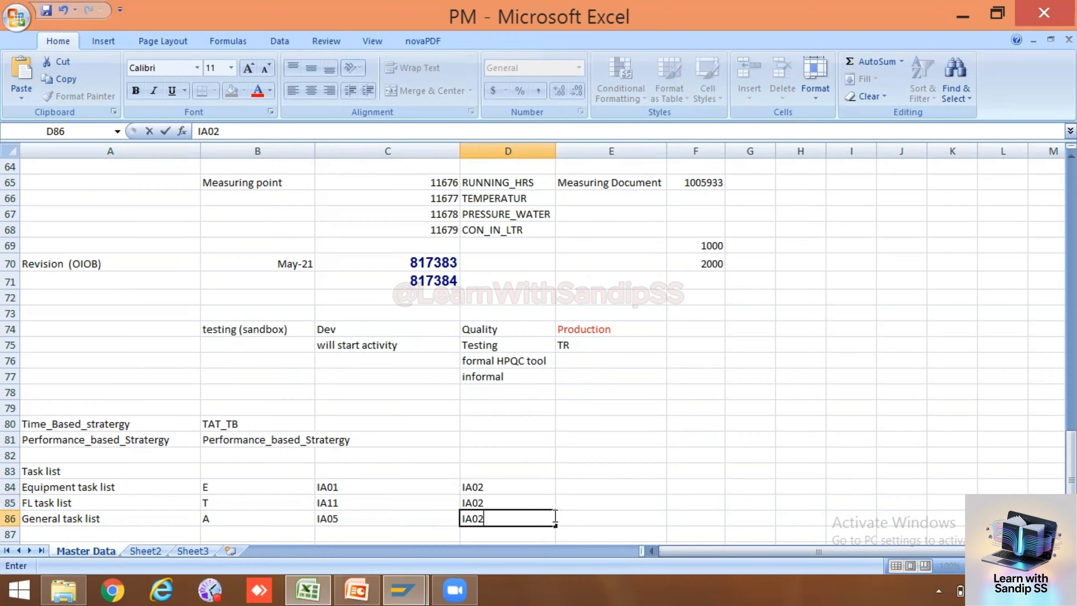
# Enter IA03 in cell E84 and copy it to cells E85 and E86.
pyautogui.click(567, 487)
pyautogui.write('IA03')
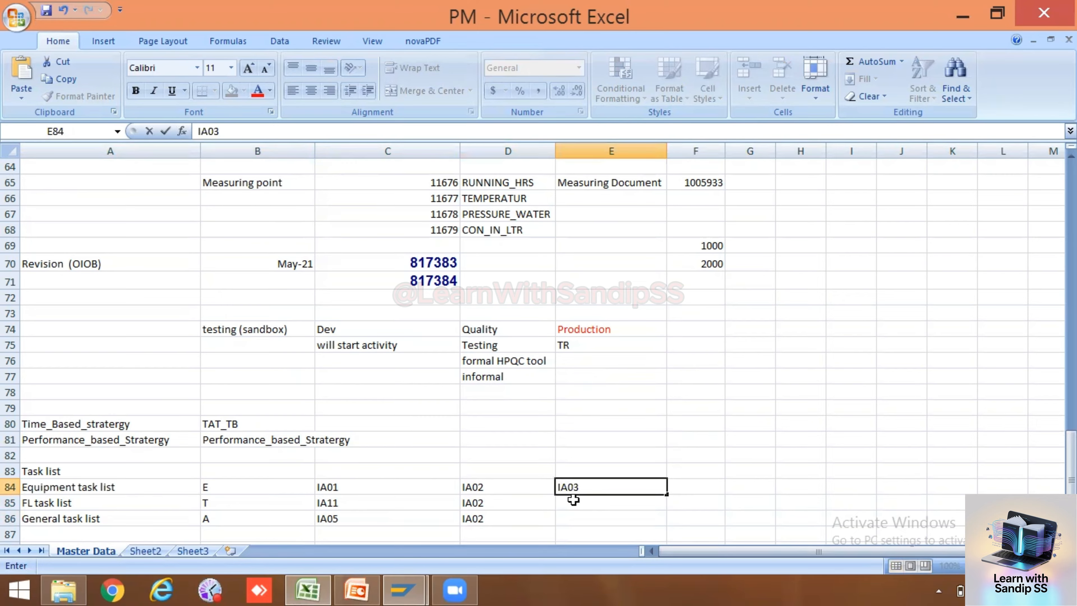
pyautogui.press('Return')
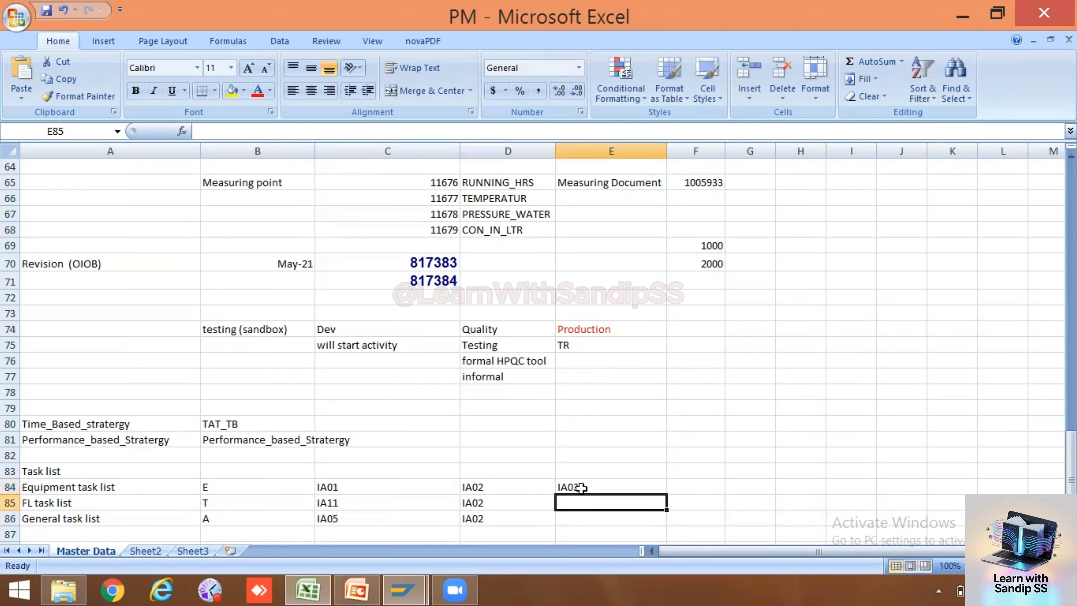
pyautogui.click(581, 486)
pyautogui.hotkey('ctrl', 'c')
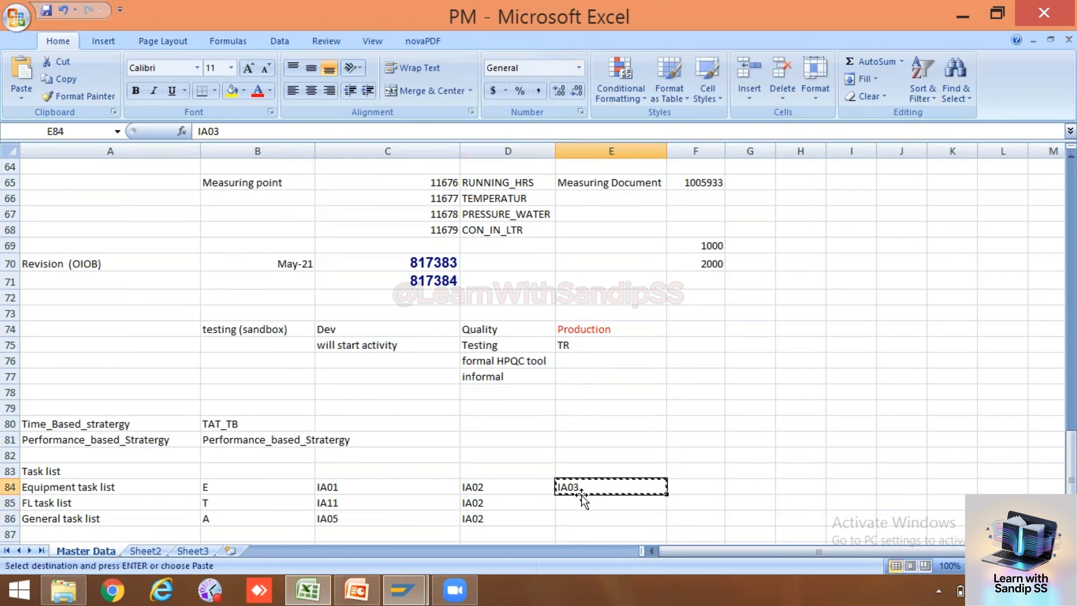
pyautogui.moveTo(580, 503); pyautogui.dragTo(581, 513)
pyautogui.hotkey('ctrl', 'v')
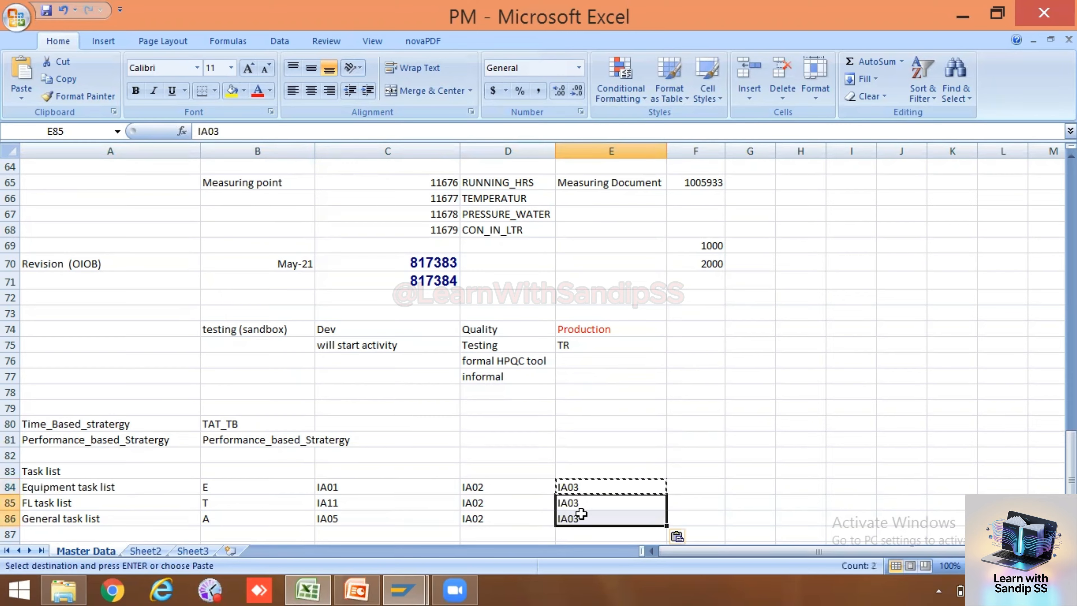
pyautogui.click(695, 471)
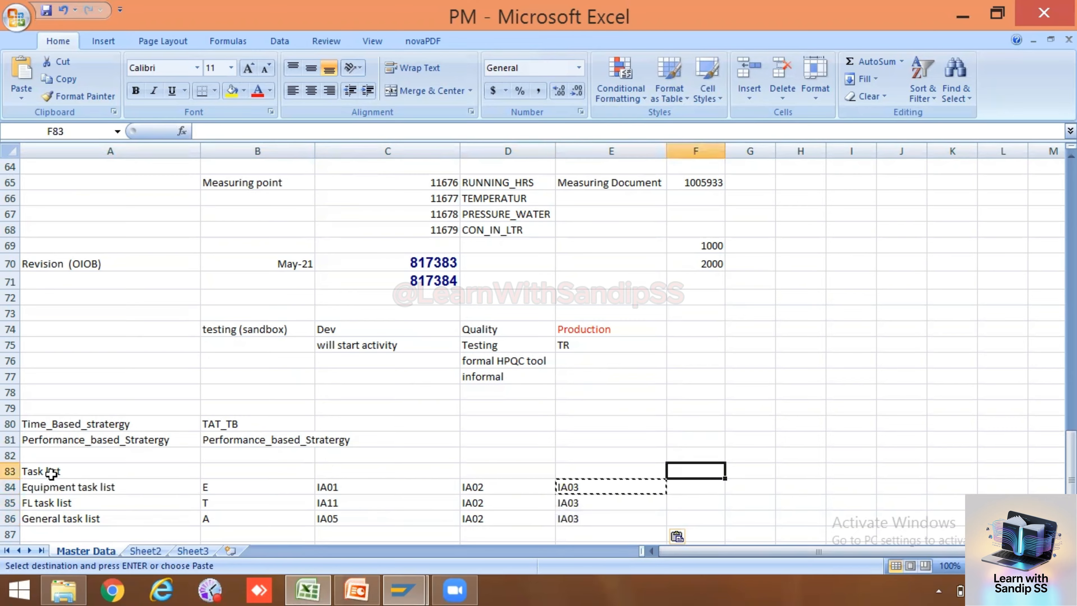
# Apply all borders to the task list table in cells A83 to E86.
pyautogui.moveTo(44, 472); pyautogui.dragTo(603, 524)
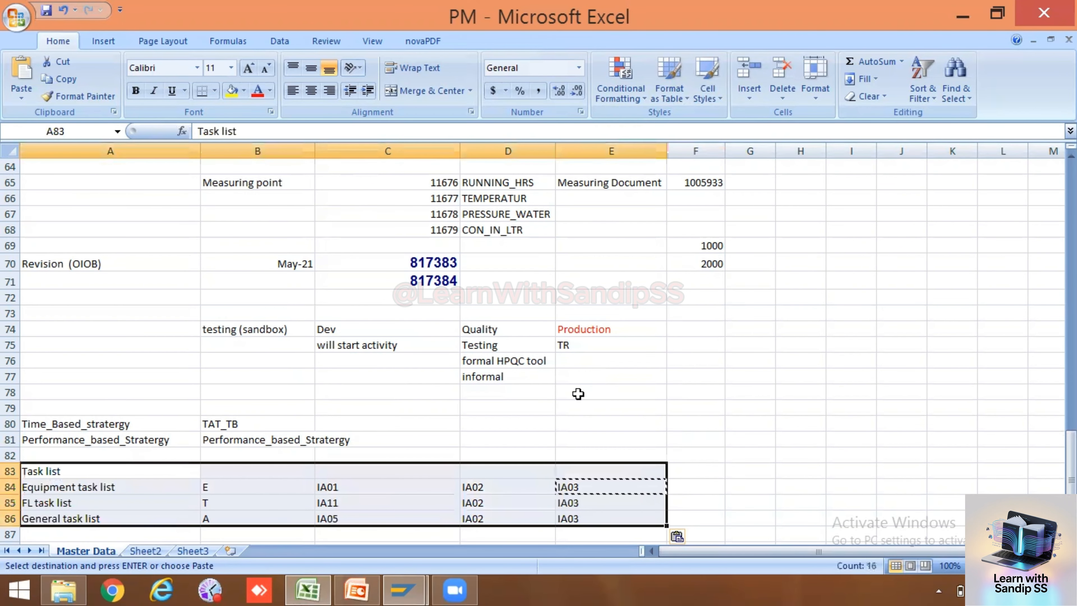
pyautogui.click(216, 90)
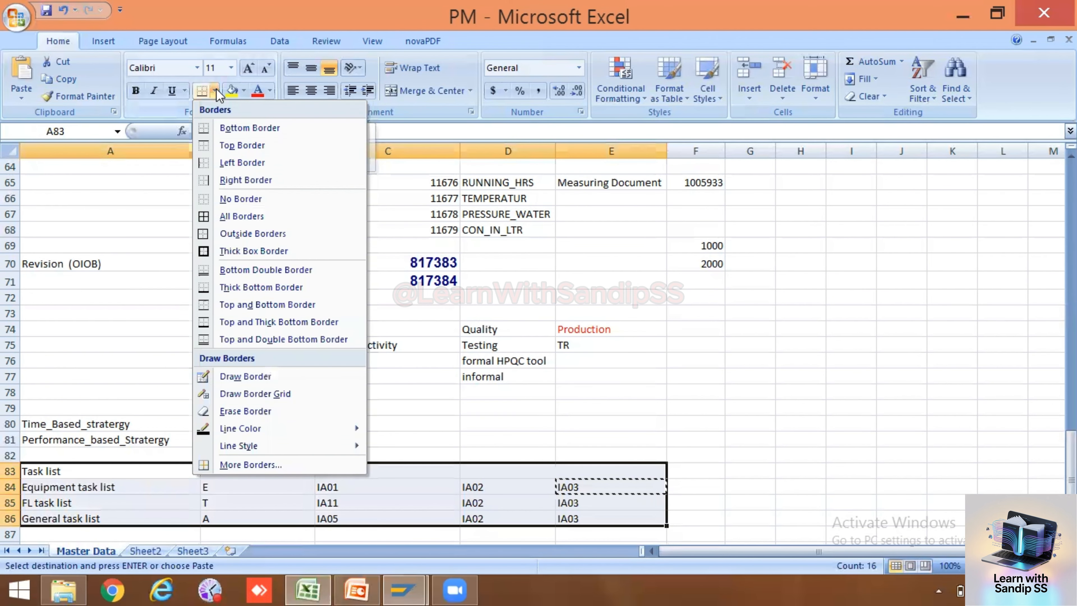
pyautogui.click(221, 216)
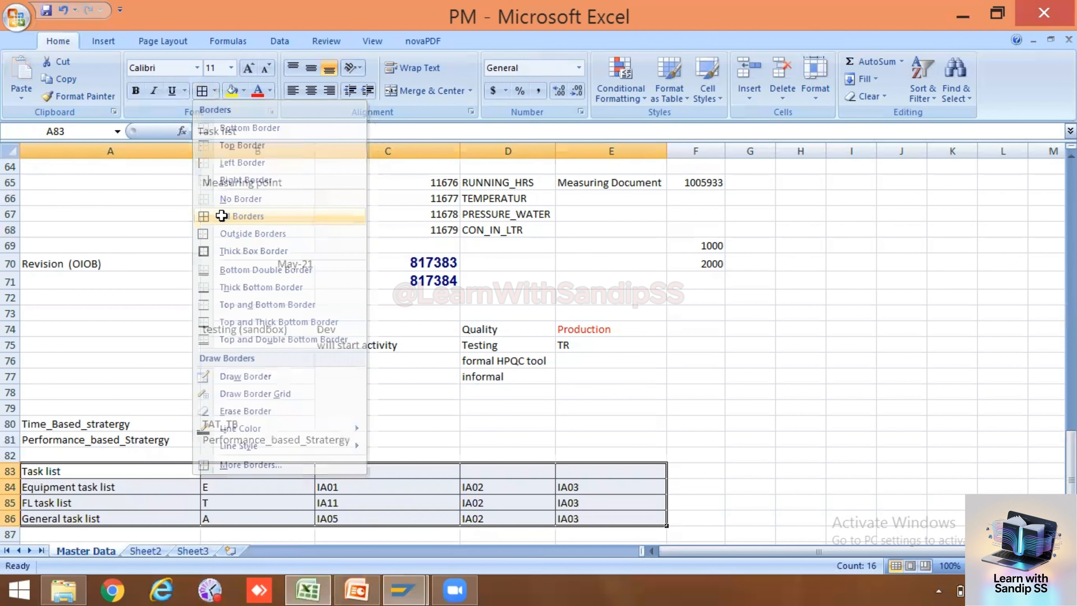
pyautogui.click(655, 417)
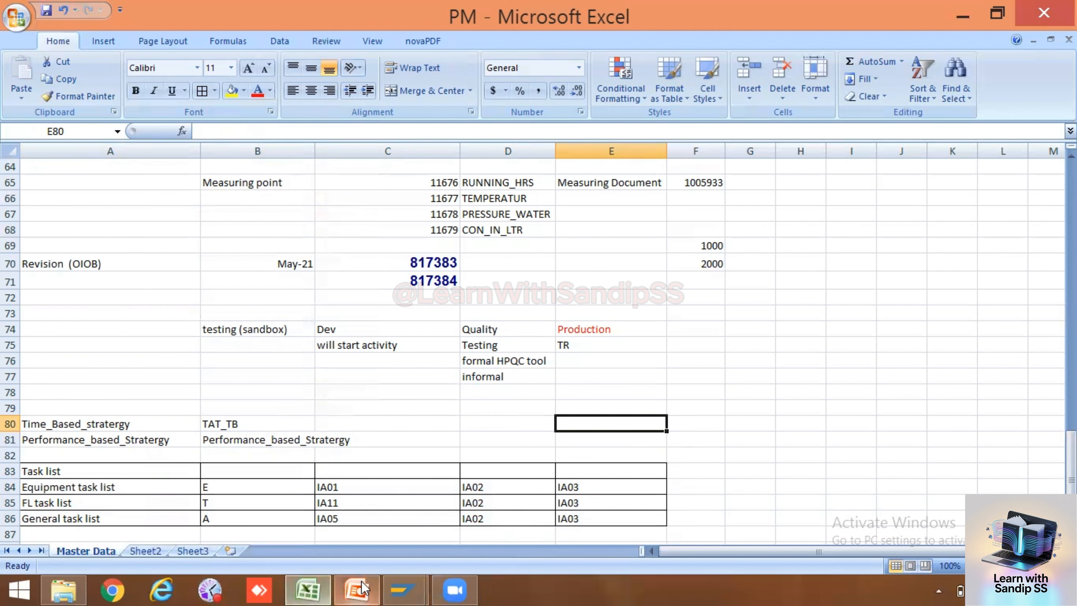
# Switch to SAP and start transaction IA01 with /NIA01 to create an equipment task list.
pyautogui.click(396, 589)
pyautogui.click(488, 492)
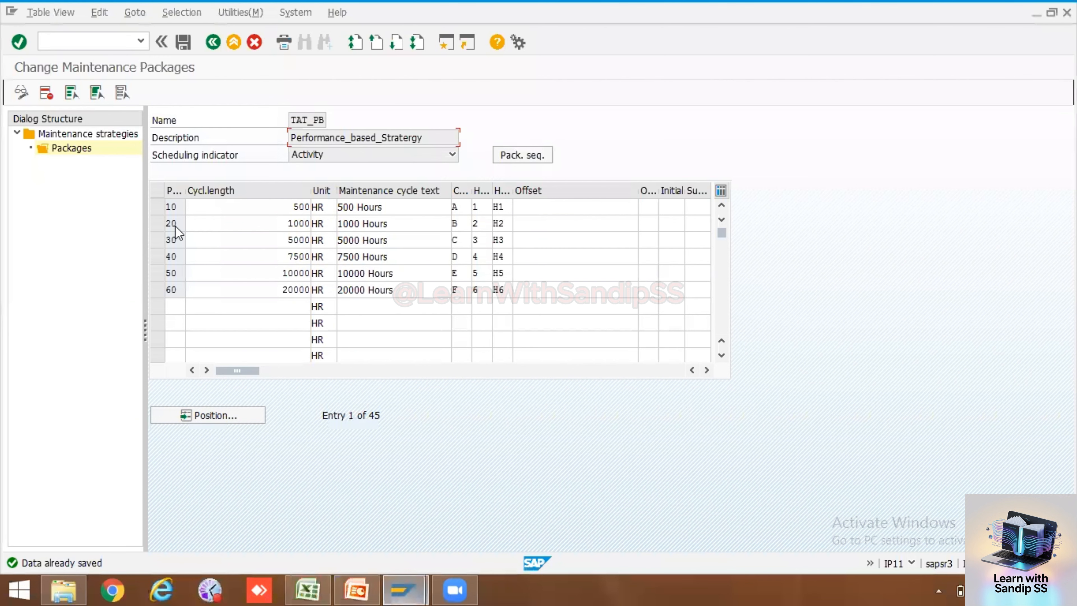
pyautogui.click(69, 40)
pyautogui.write('/NIA01')
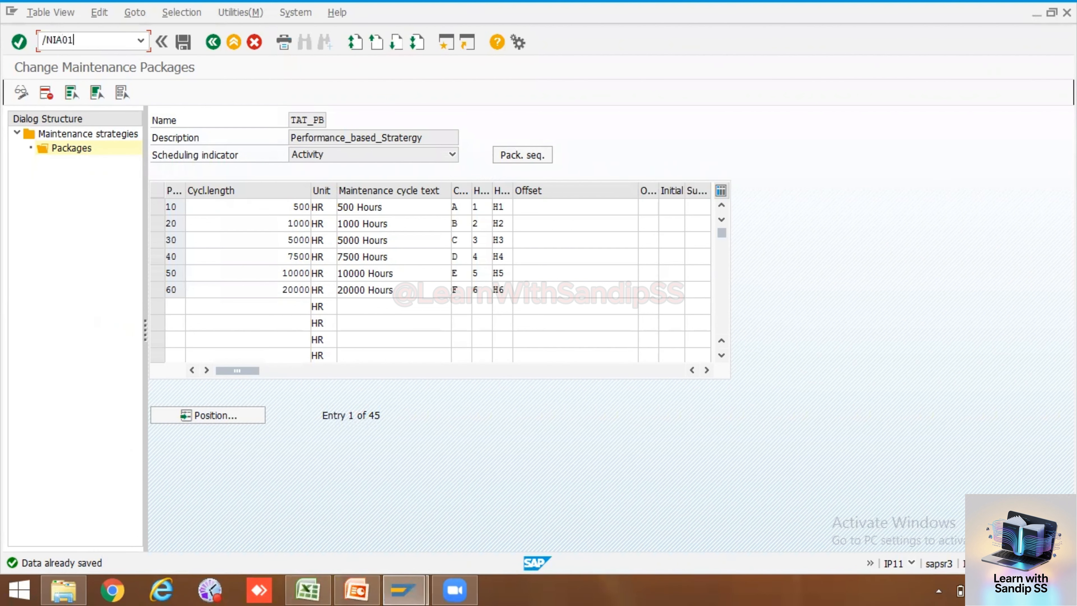
pyautogui.press('Return')
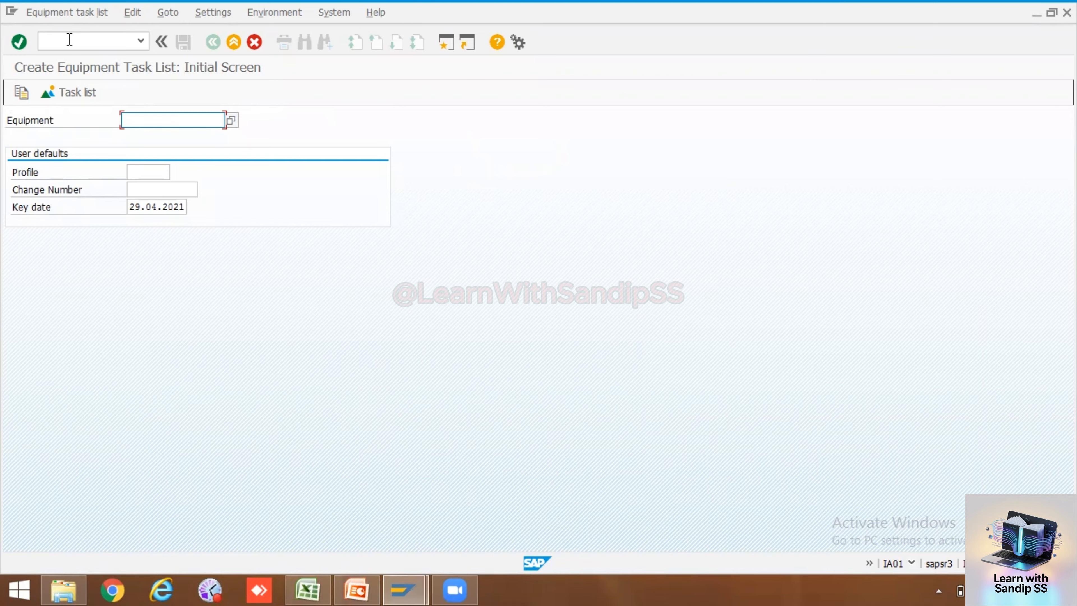
# Copy the DG set equipment number 10006583 from cell B45 of the Excel sheet and paste it as the Equipment in SAP.
pyautogui.click(307, 590)
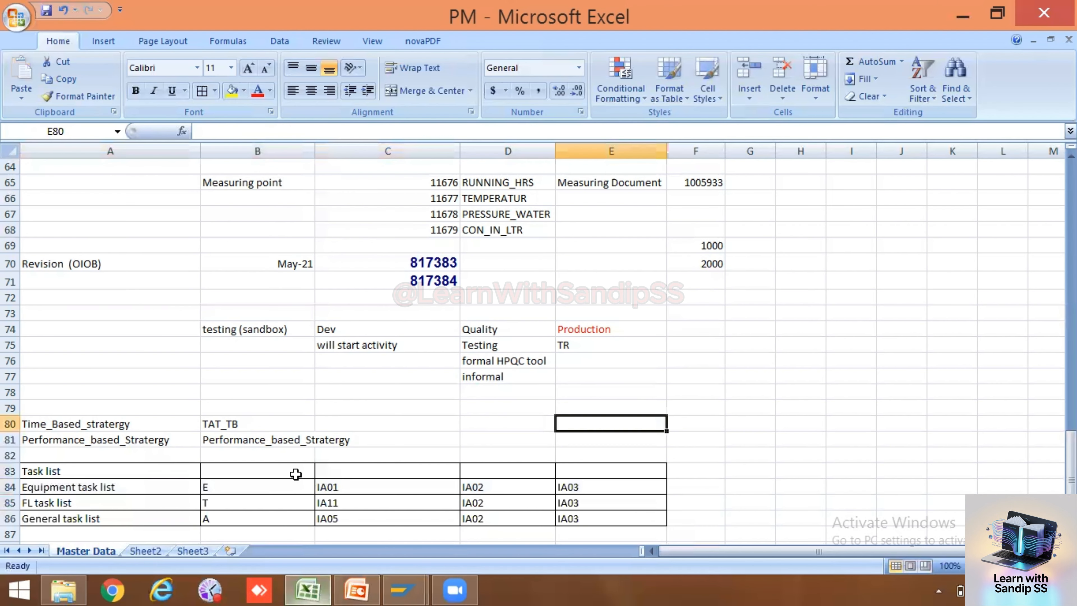
pyautogui.scroll(9, 315, 378)
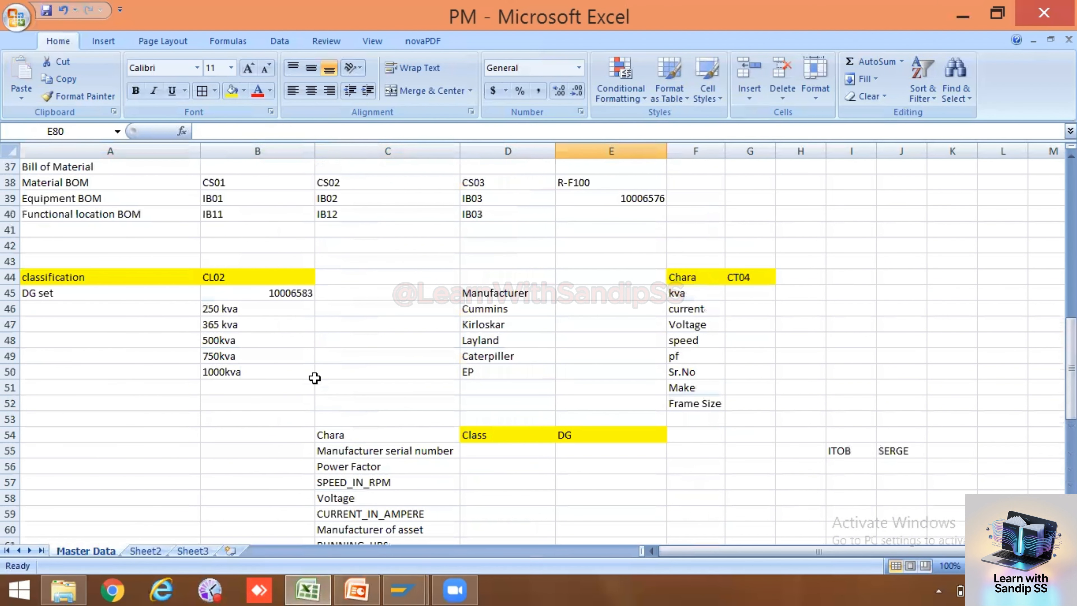
pyautogui.click(300, 294)
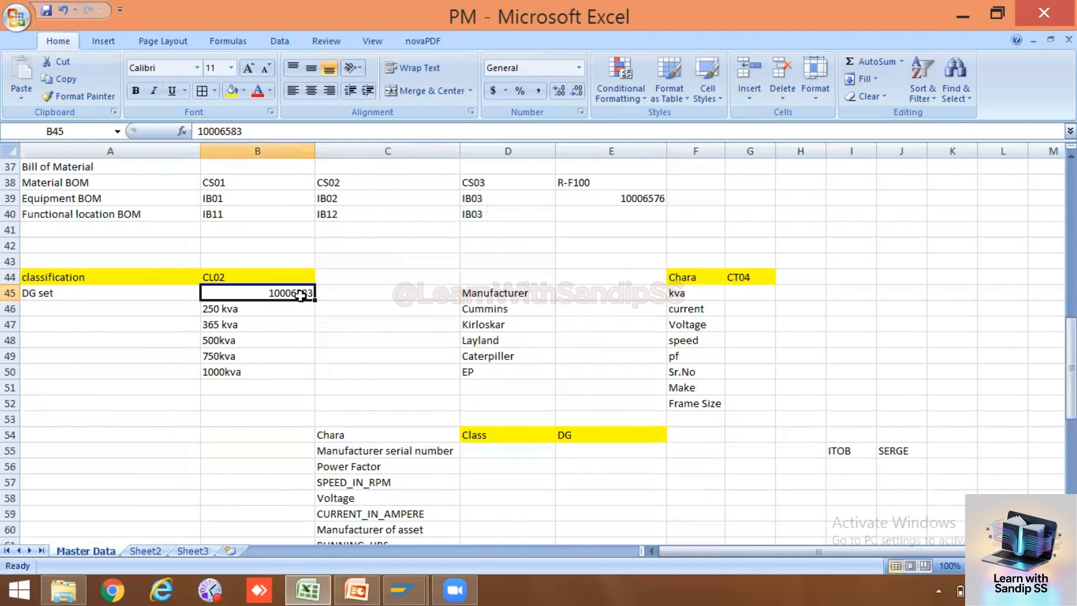
pyautogui.hotkey('ctrl', 'c')
pyautogui.hotkey('alt', 'Tab')
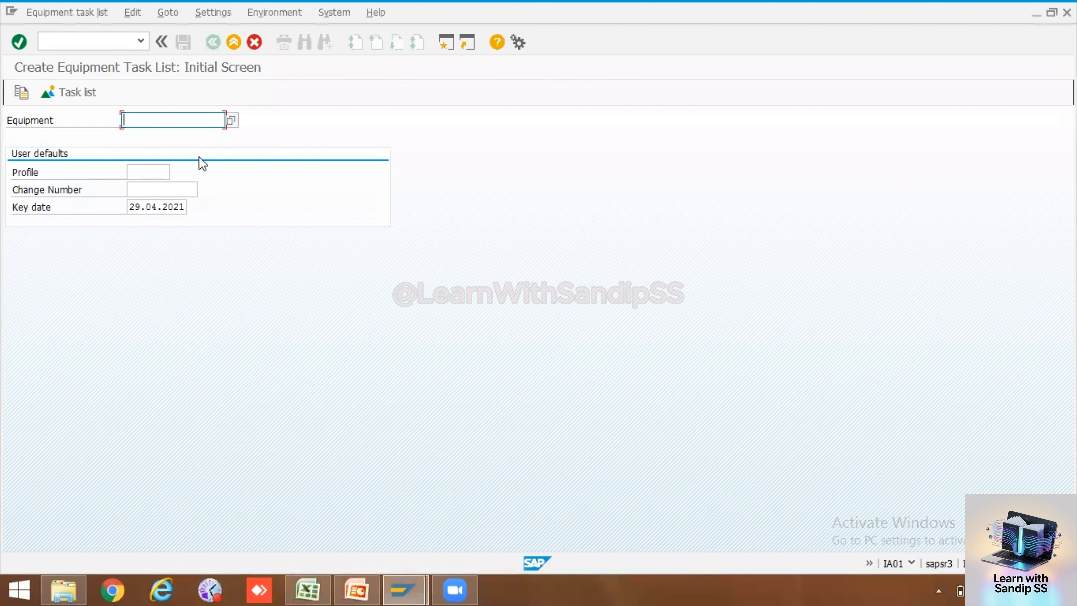
pyautogui.hotkey('ctrl', 'v')
# Choose PM01, Plant maintenance profile, as the default profile for the equipment task list.
pyautogui.click(148, 177)
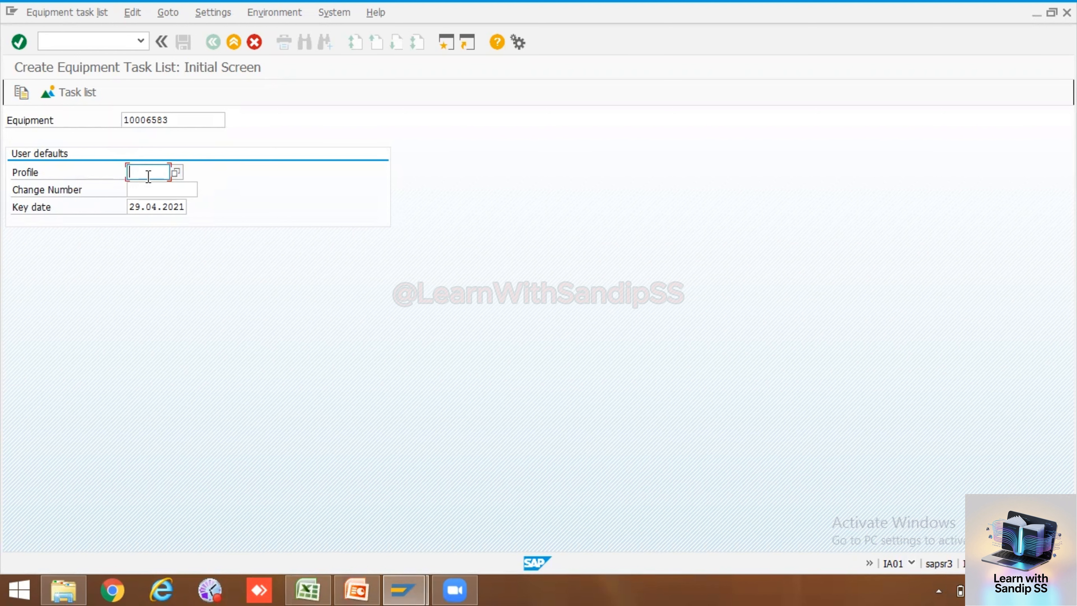
pyautogui.click(173, 173)
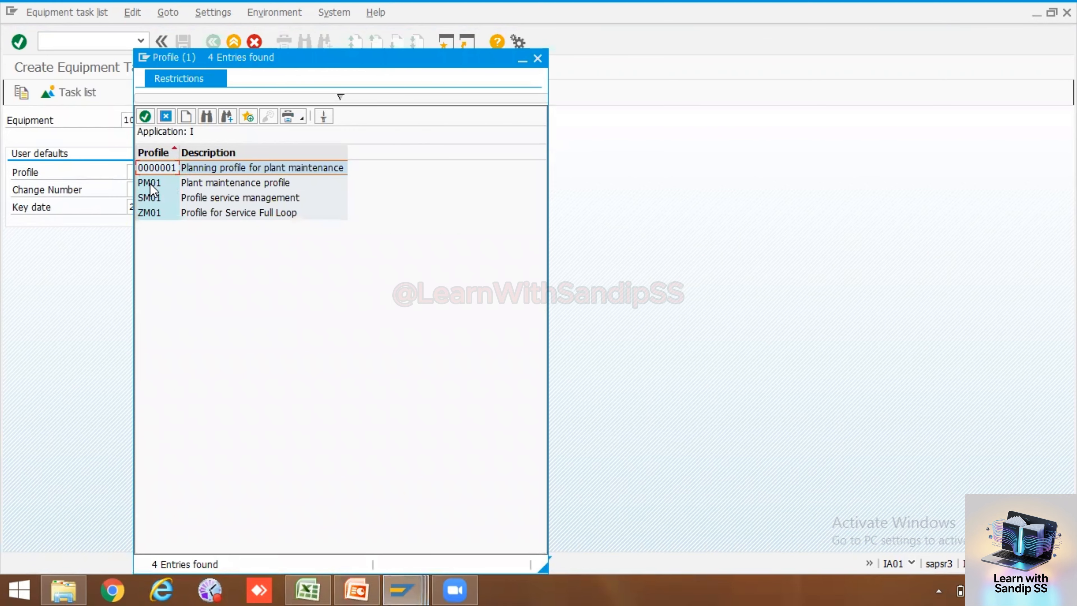
pyautogui.doubleClick(148, 183)
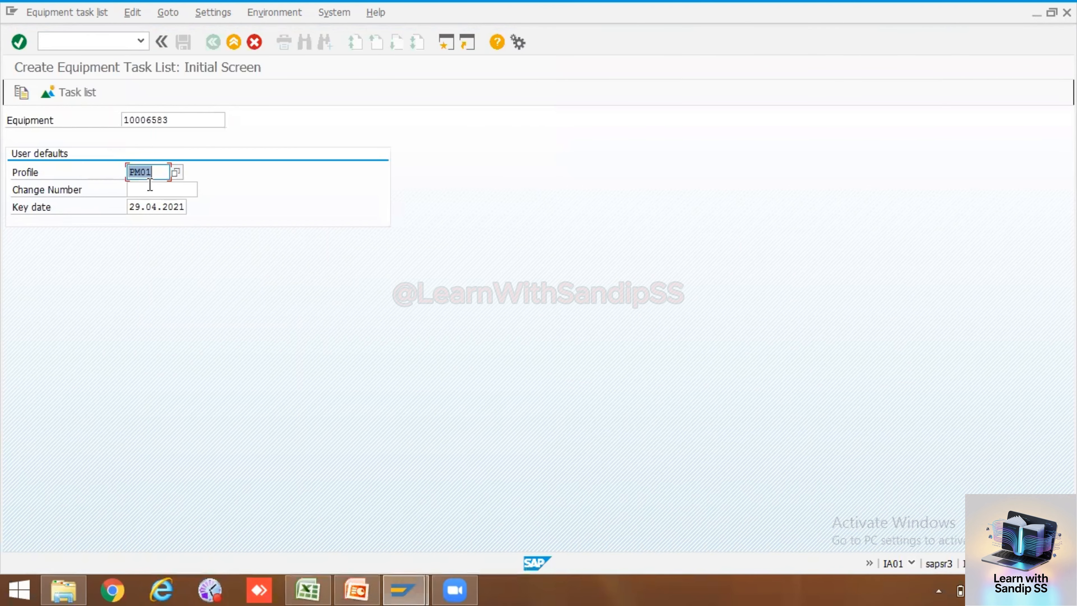
# Continue to the task list header, copy group number 25 and paste it into cell F84 of the Excel sheet.
pyautogui.press('Return')
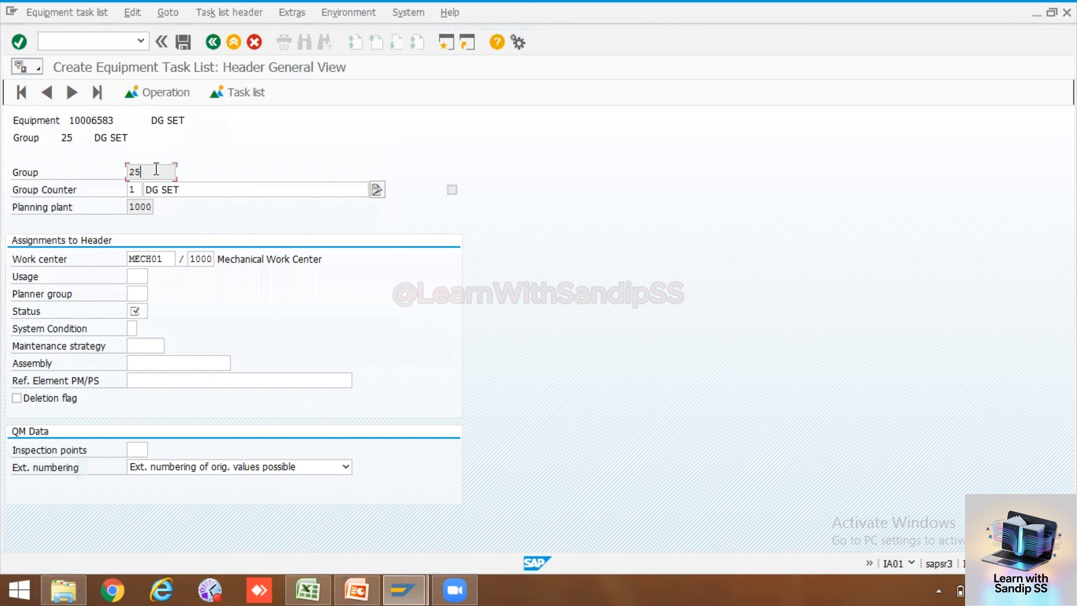
pyautogui.moveTo(149, 172); pyautogui.dragTo(128, 175)
pyautogui.click(106, 168)
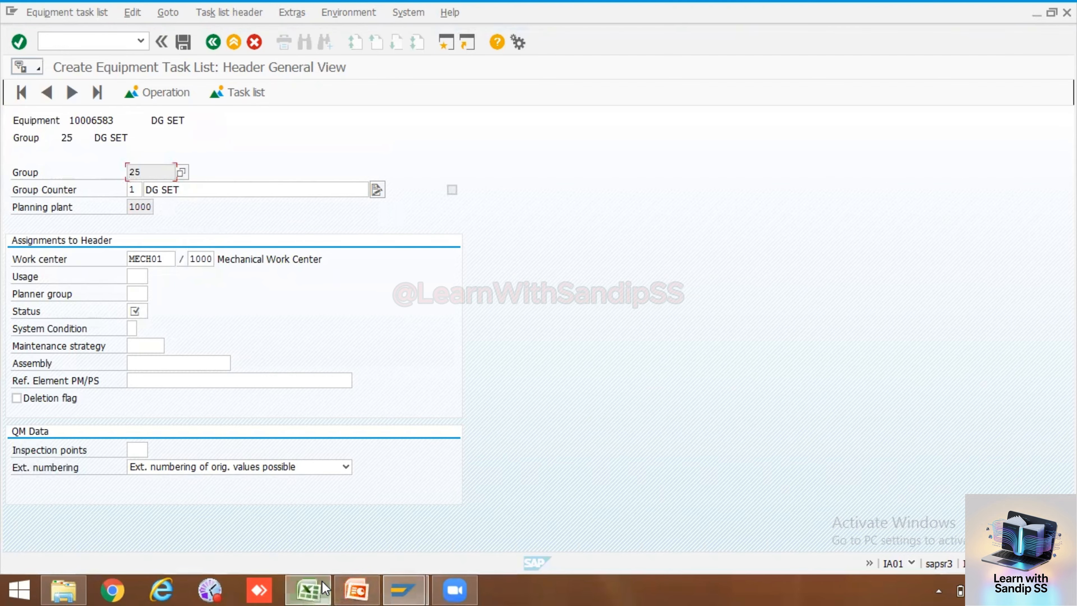
pyautogui.click(322, 590)
pyautogui.scroll(-11, 409, 510)
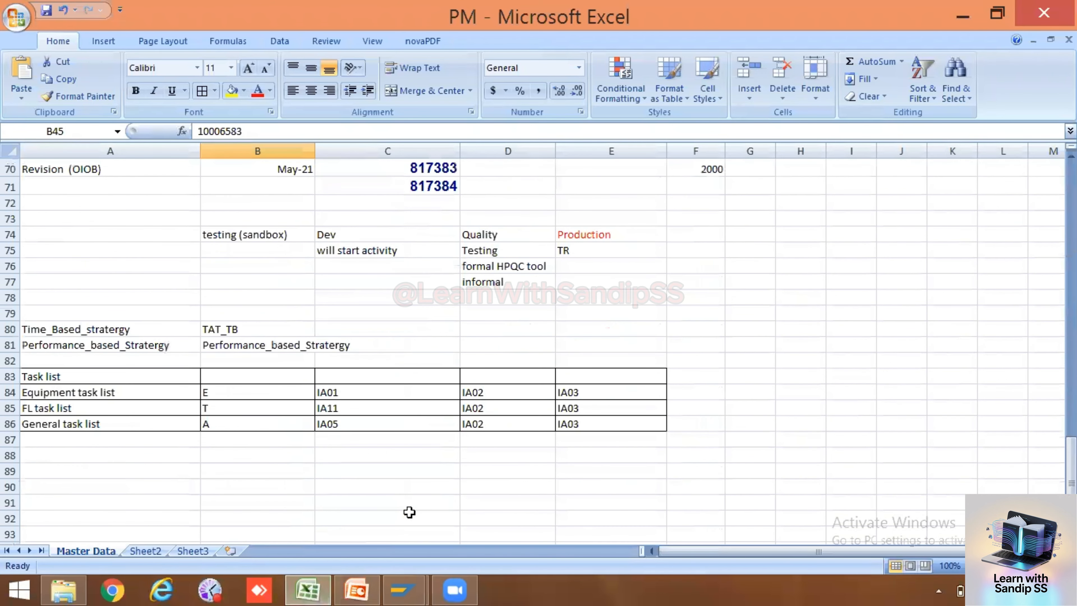
pyautogui.click(688, 388)
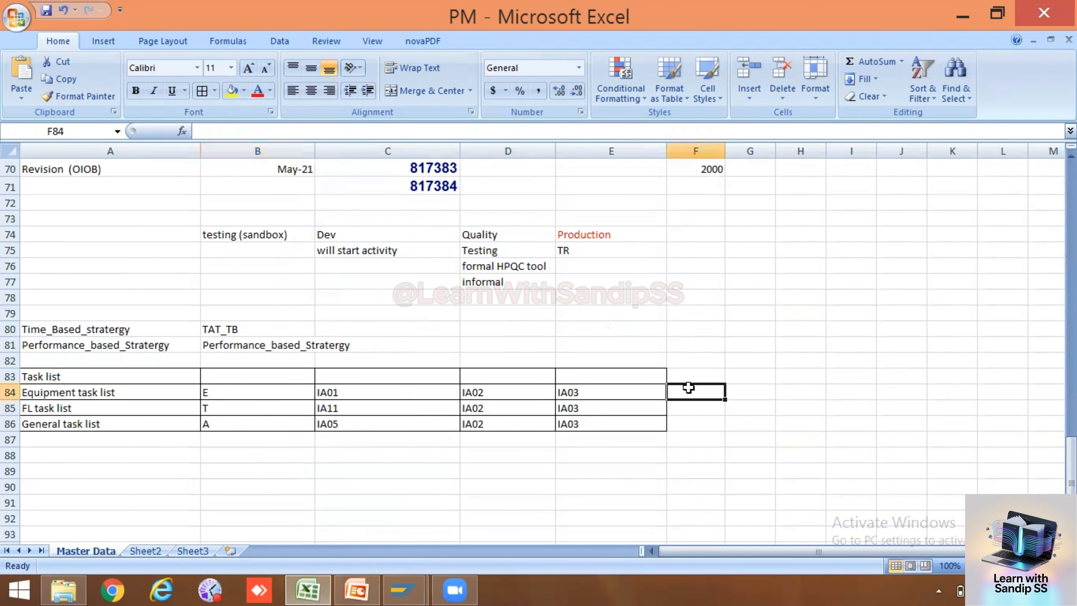
pyautogui.hotkey('ctrl', 'v')
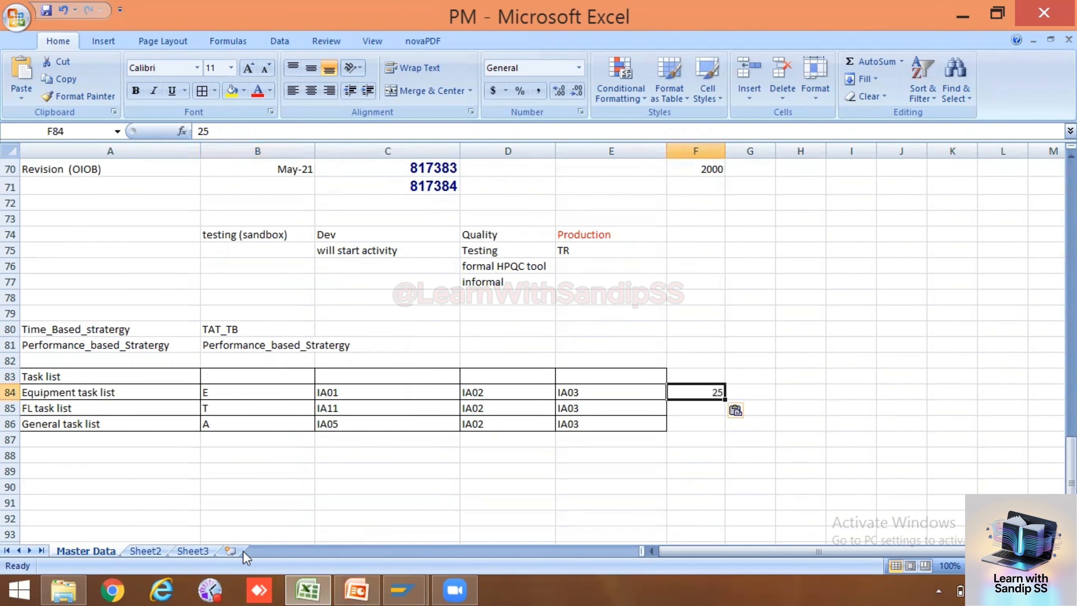
# Switch back to SAP and set the task list's usage to 4, Plant maintenance.
pyautogui.click(398, 588)
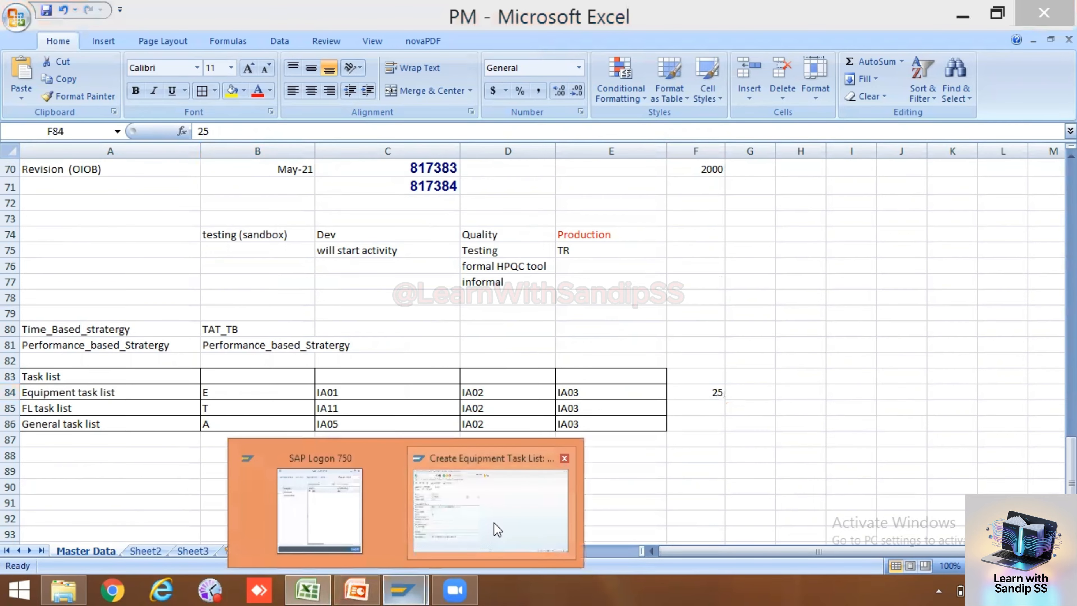
pyautogui.click(496, 528)
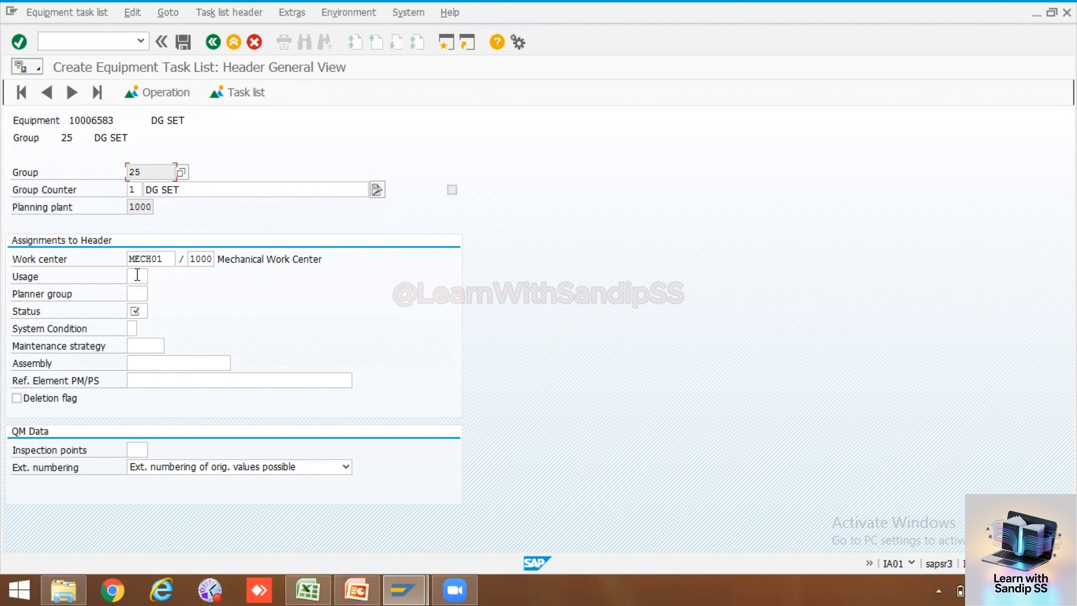
pyautogui.click(138, 275)
pyautogui.click(155, 277)
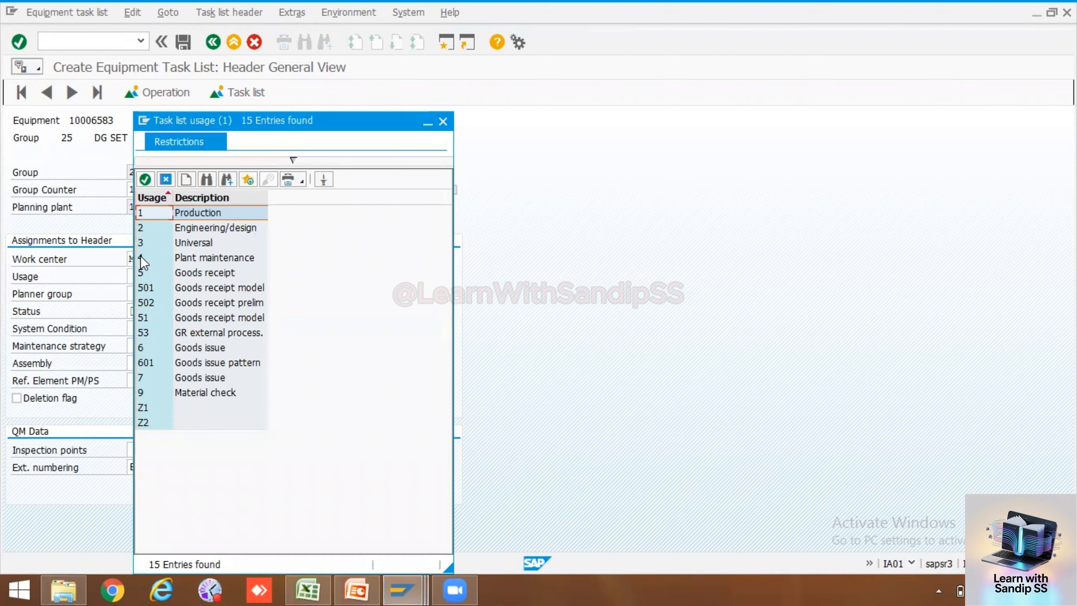
pyautogui.doubleClick(140, 257)
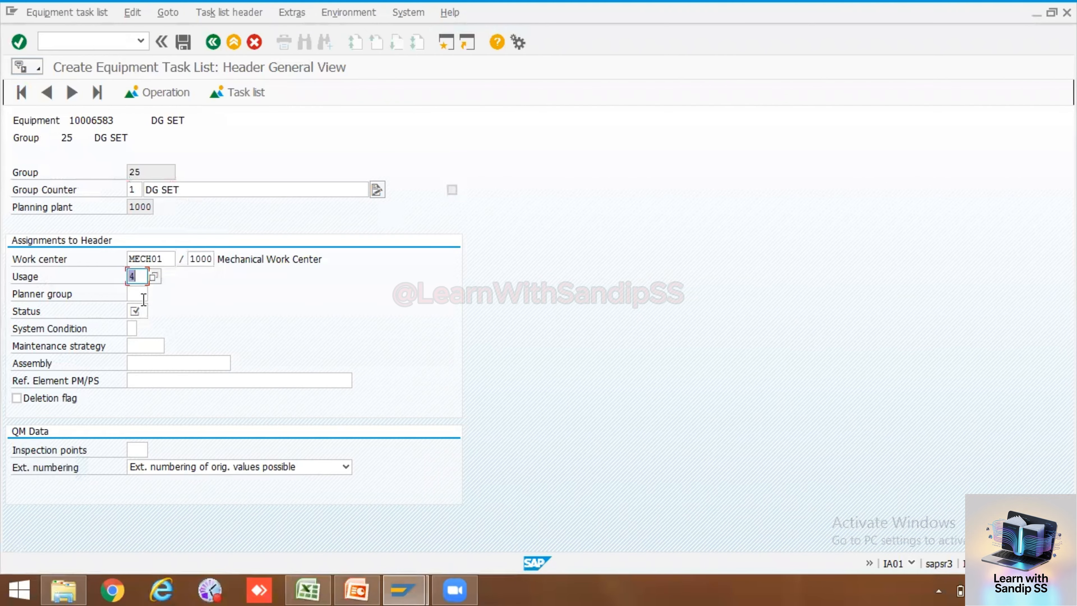
# Assign Planner Group 100 as the planner group in the task list header.
pyautogui.click(137, 294)
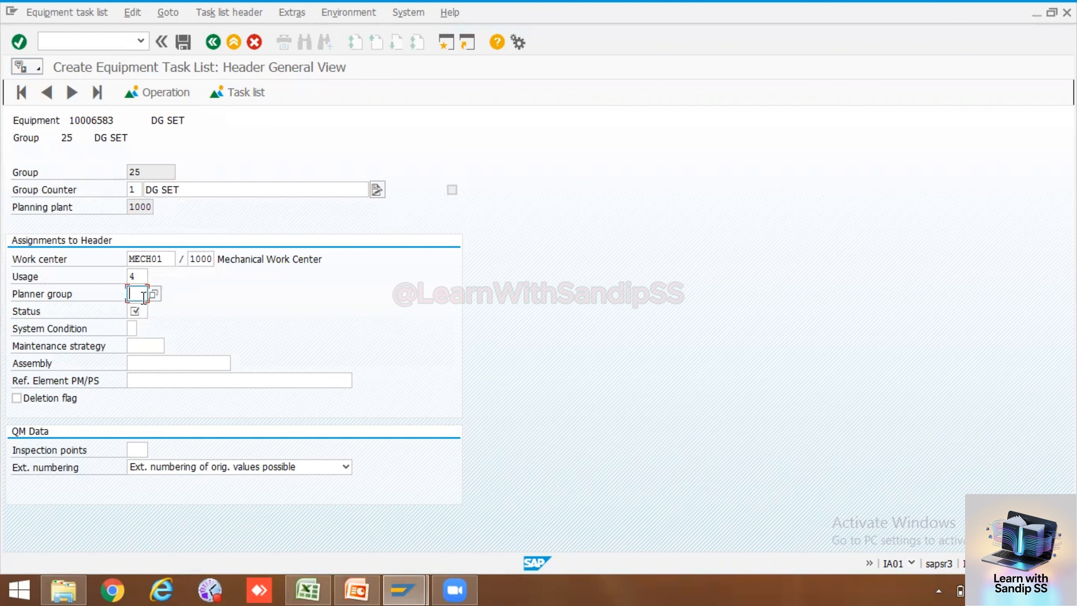
pyautogui.click(153, 294)
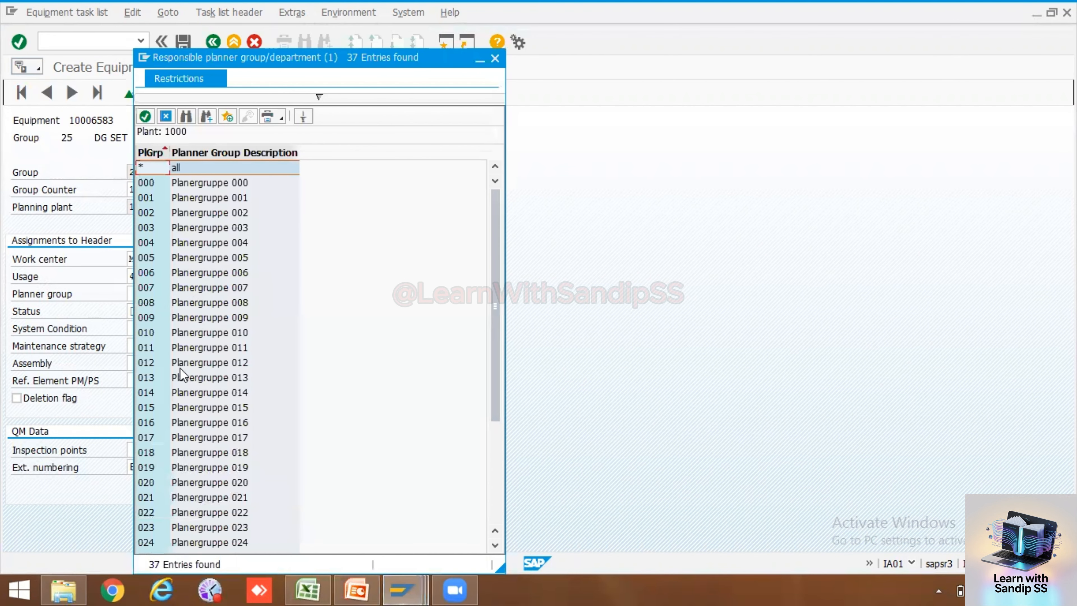
pyautogui.scroll(-3, 181, 378)
pyautogui.scroll(4, 180, 467)
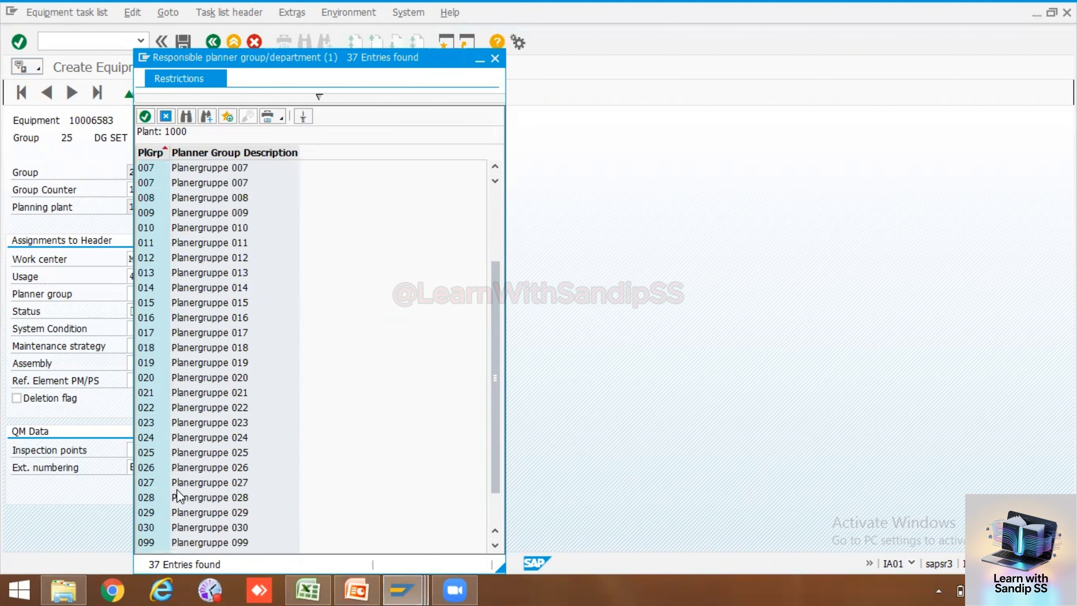
pyautogui.scroll(-4, 183, 449)
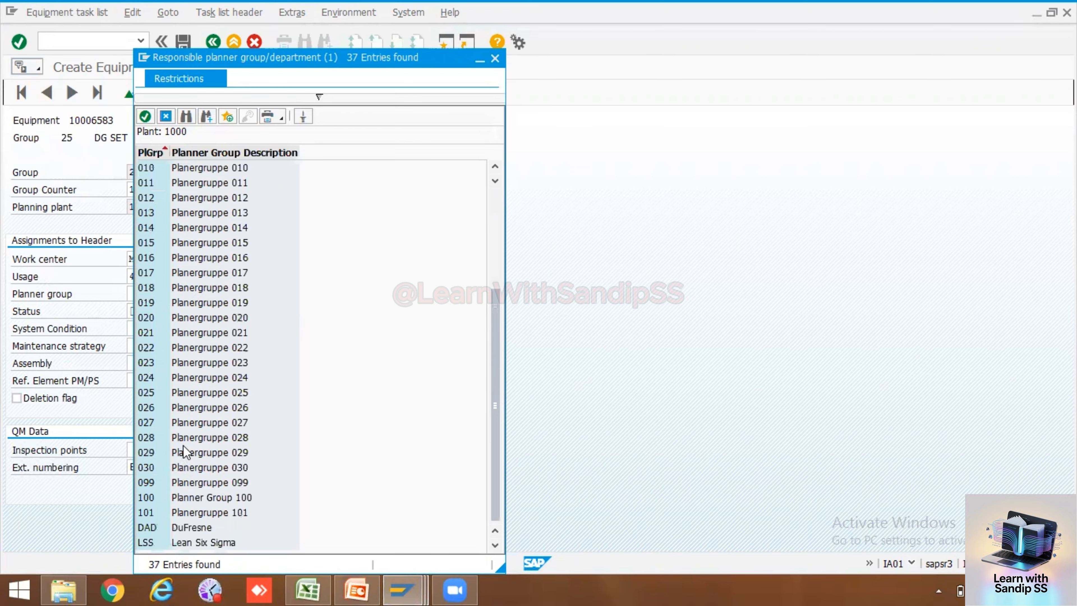
pyautogui.doubleClick(195, 500)
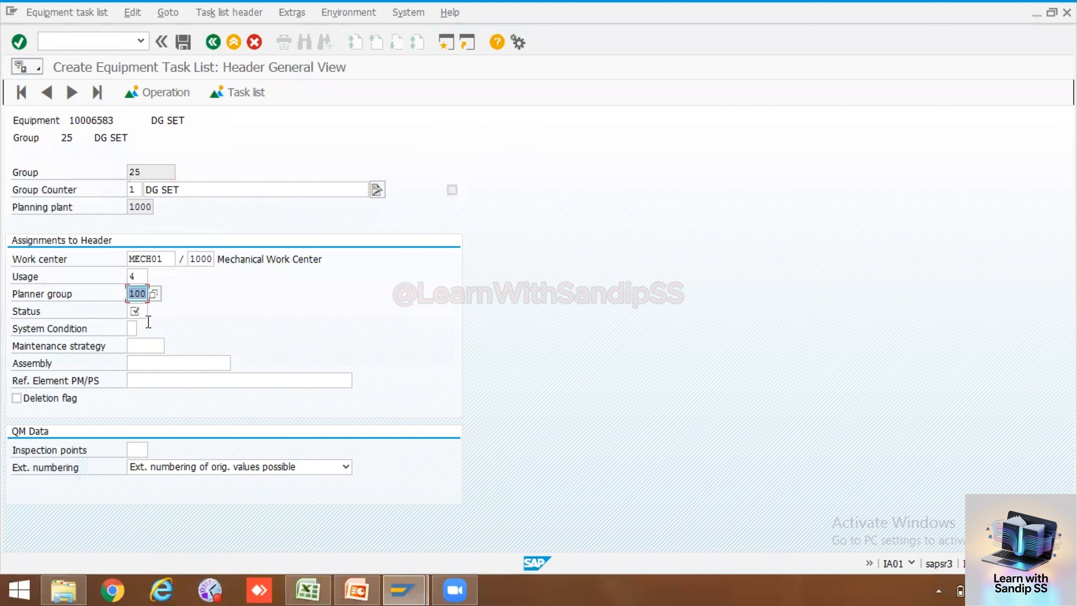
# Set the header's status to 4, Released (general), and its system condition to 0, not in operation.
pyautogui.click(142, 312)
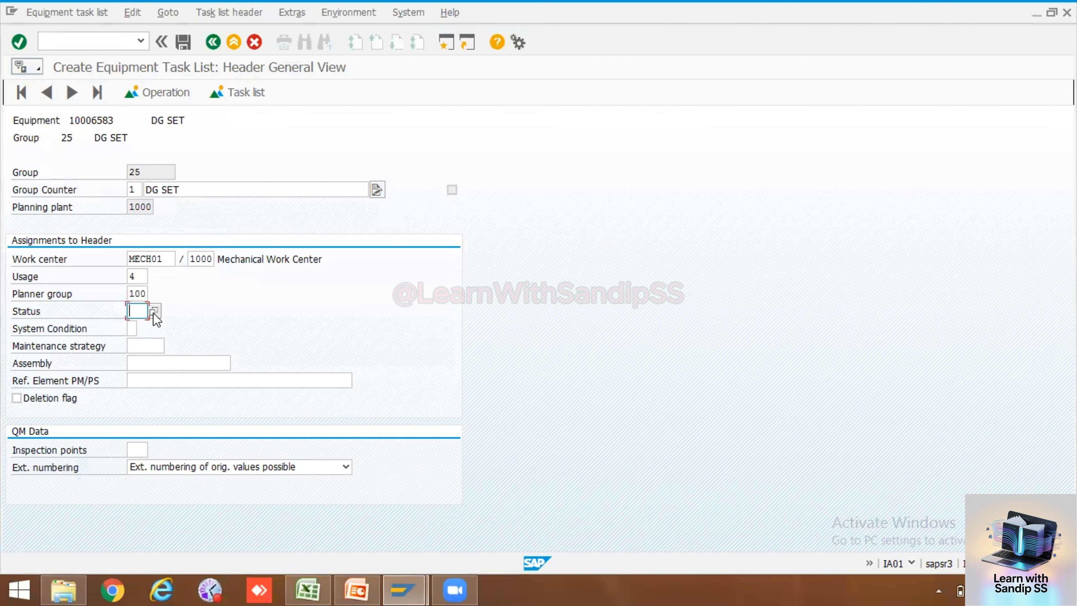
pyautogui.click(153, 313)
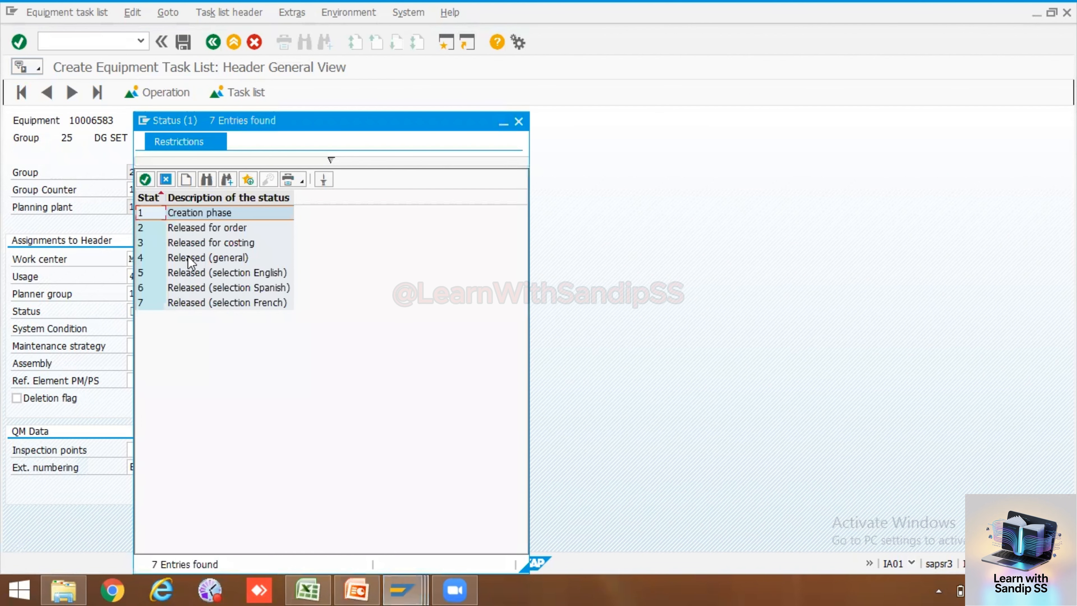
pyautogui.doubleClick(153, 258)
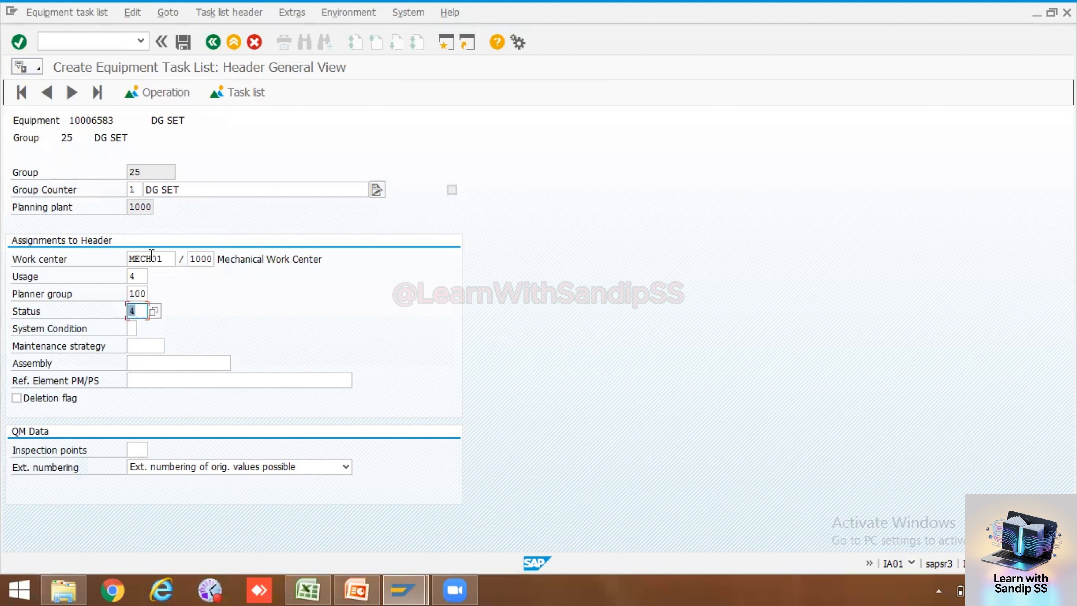
pyautogui.click(132, 329)
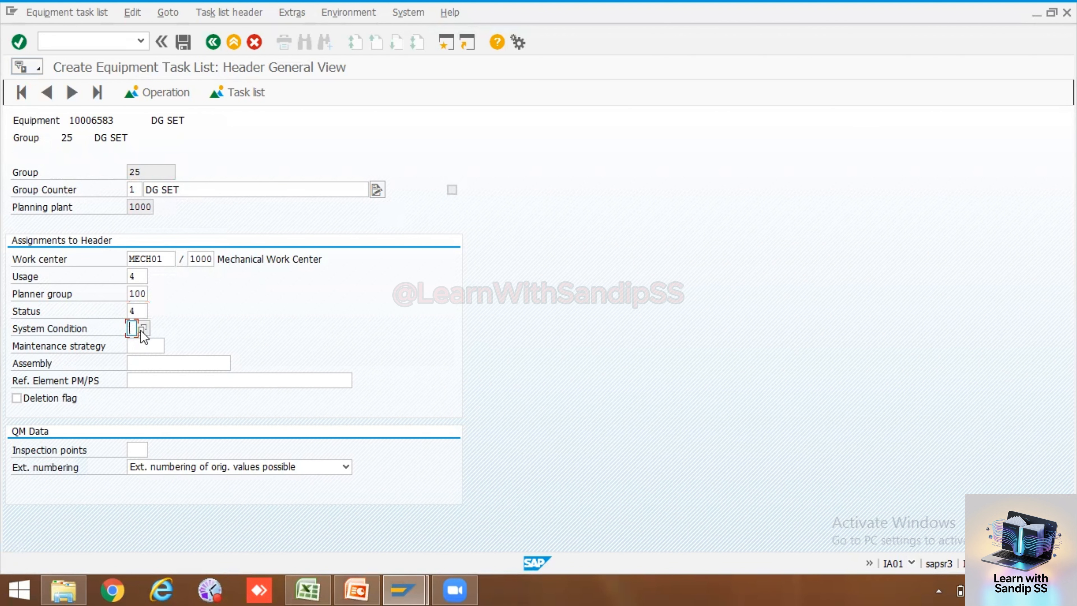
pyautogui.click(141, 330)
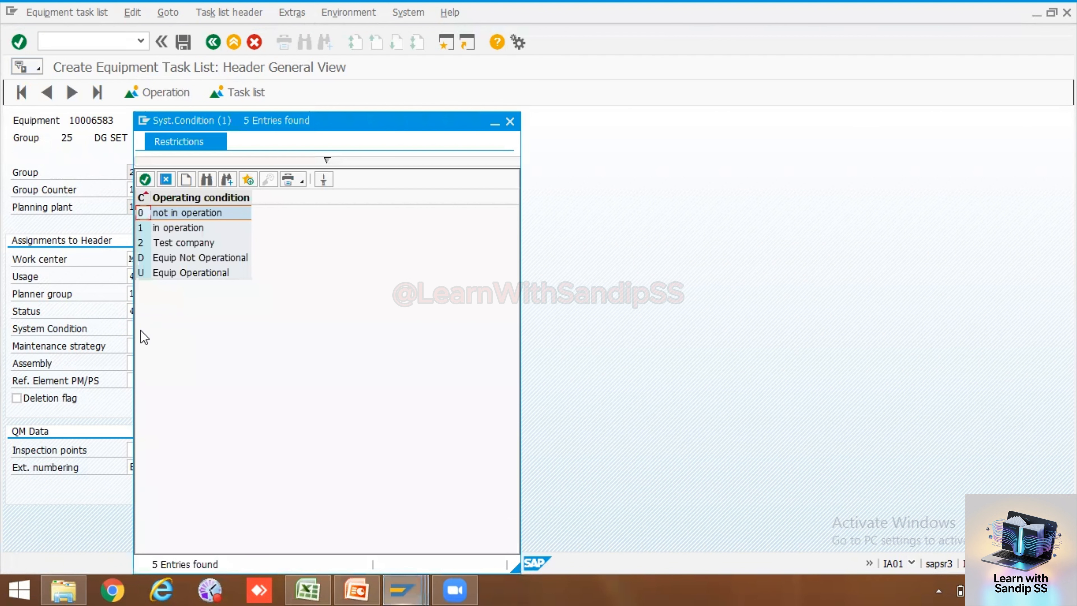
pyautogui.doubleClick(182, 213)
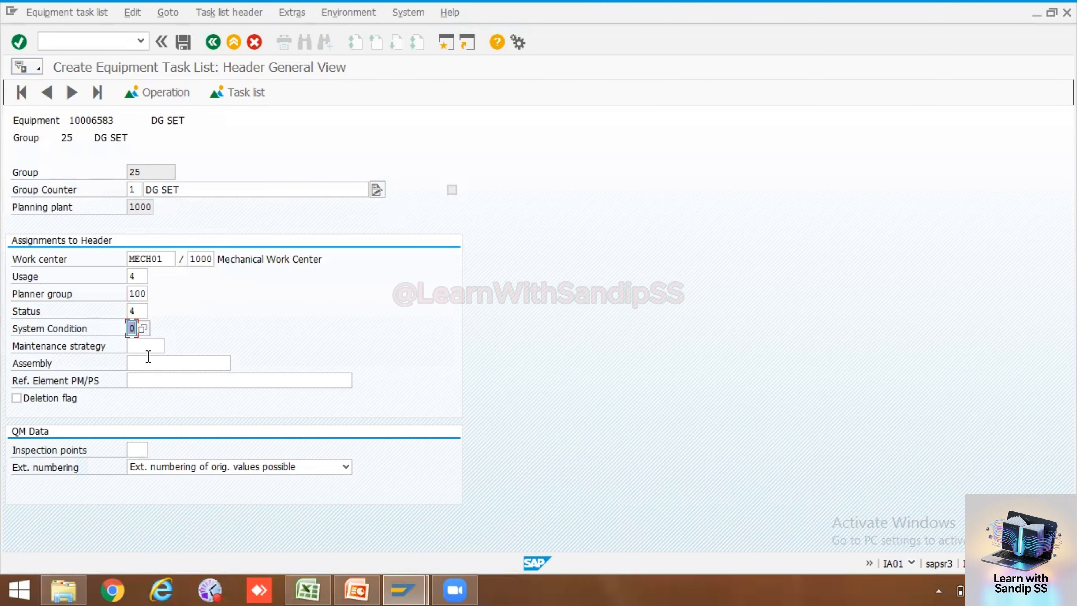
# Switch to Excel and replace the performance-based strategy entry in cell B81 with TAT_PB.
pyautogui.click(147, 346)
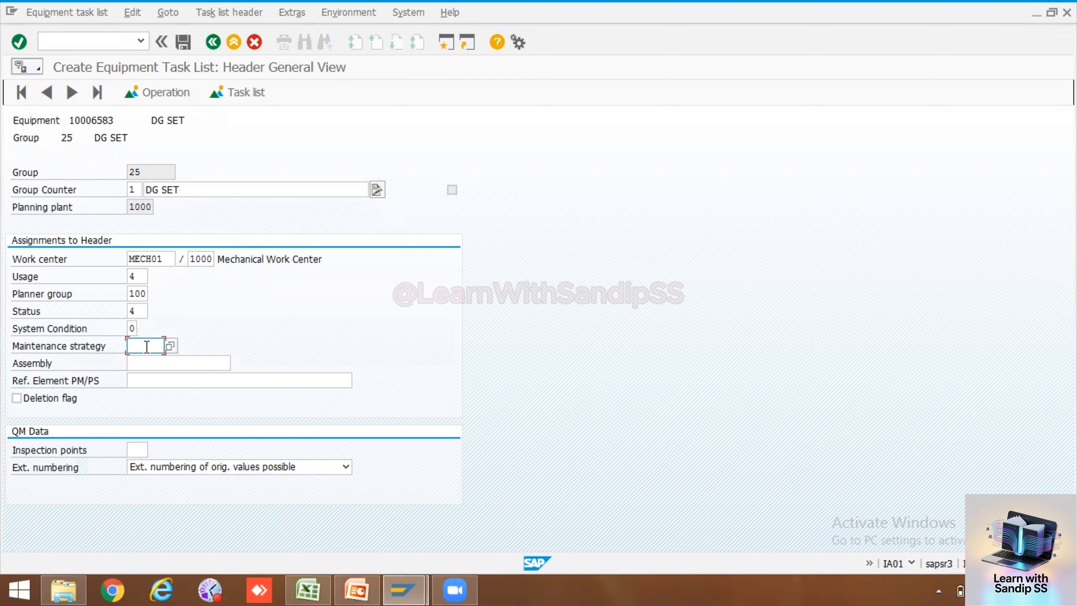
pyautogui.click(308, 590)
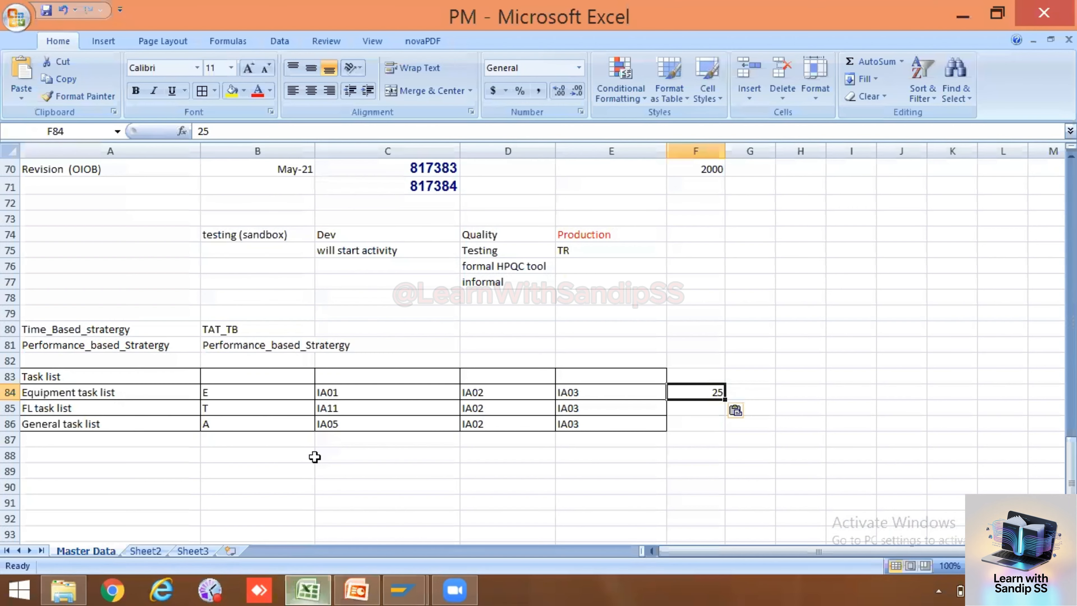
pyautogui.click(234, 333)
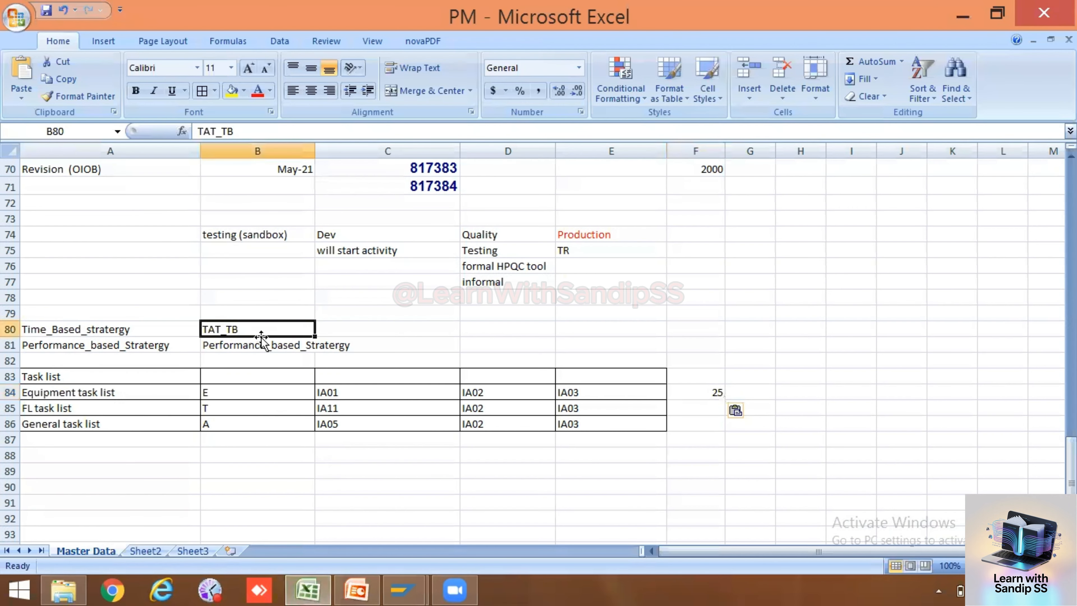
pyautogui.doubleClick(264, 327)
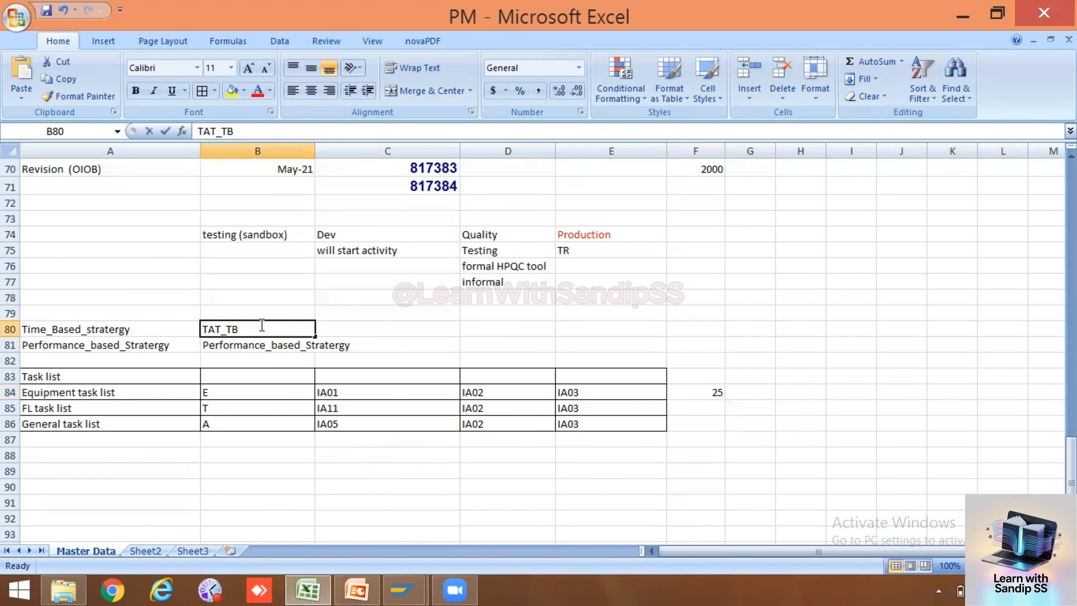
pyautogui.moveTo(255, 326); pyautogui.dragTo(194, 325)
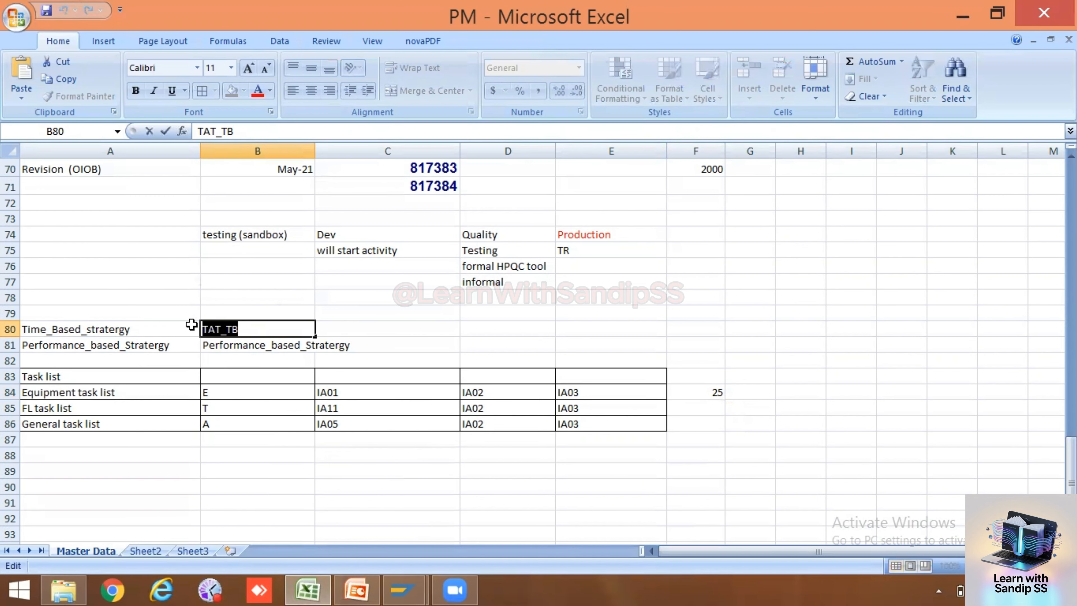
pyautogui.click(256, 345)
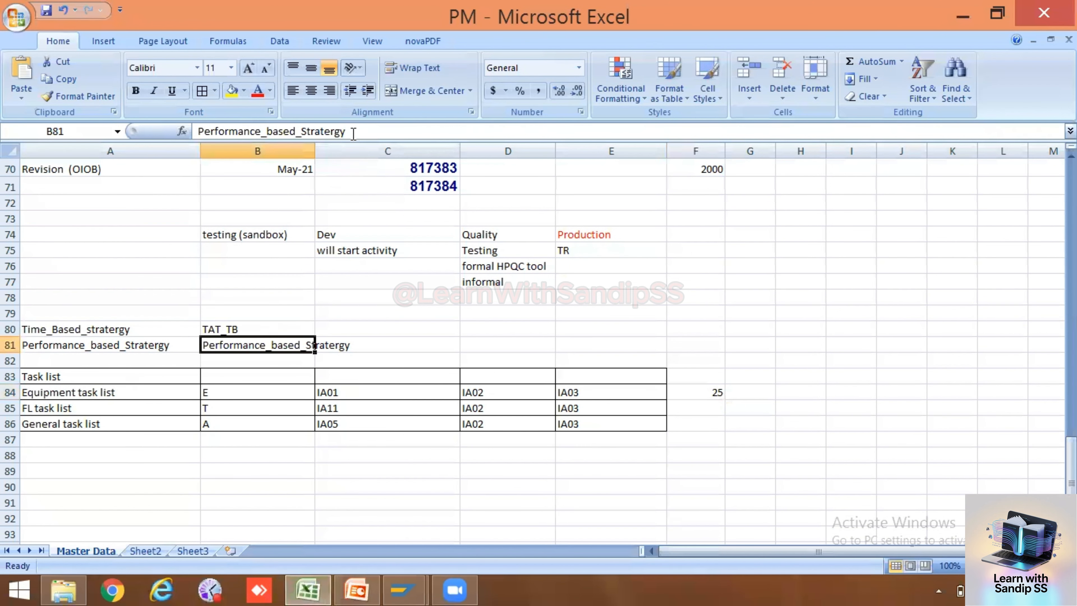
pyautogui.moveTo(352, 132); pyautogui.dragTo(151, 132)
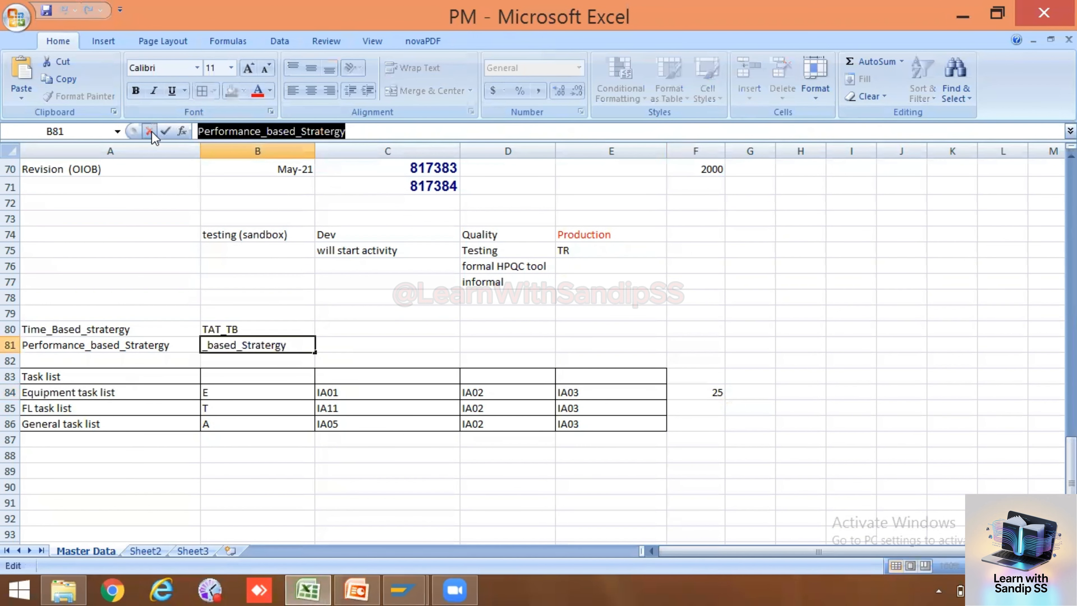
pyautogui.write('TAT_T')
pyautogui.press('BackSpace')
pyautogui.press('BackSpace')
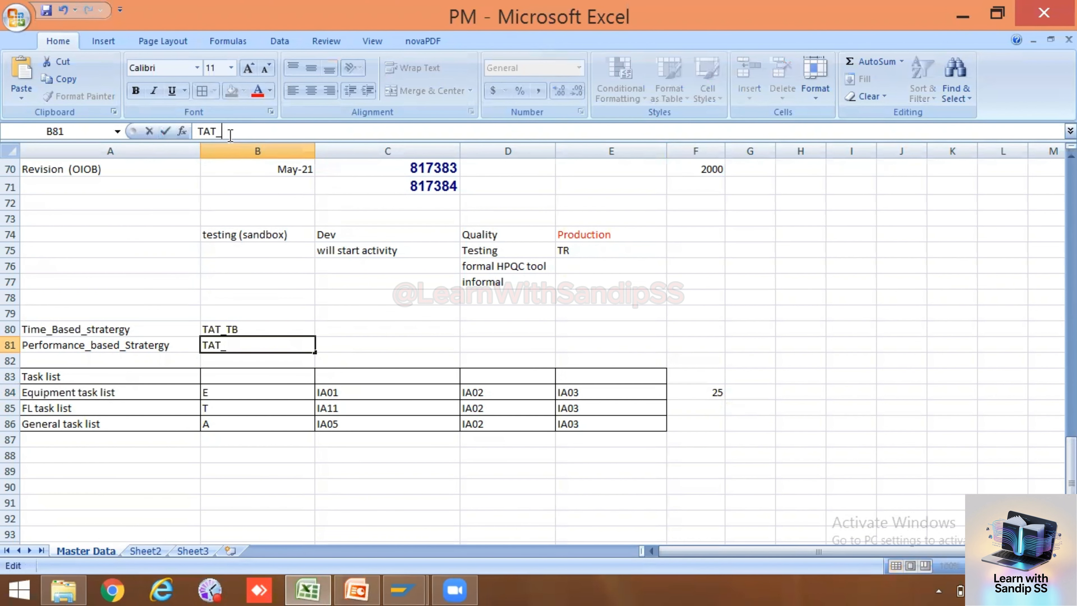
pyautogui.write('pb')
pyautogui.press('BackSpace')
pyautogui.press('BackSpace')
pyautogui.write('PB')
pyautogui.click(271, 285)
# Return to SAP and choose TAT_TB, the time-based strategy, as the header's maintenance strategy.
pyautogui.click(259, 330)
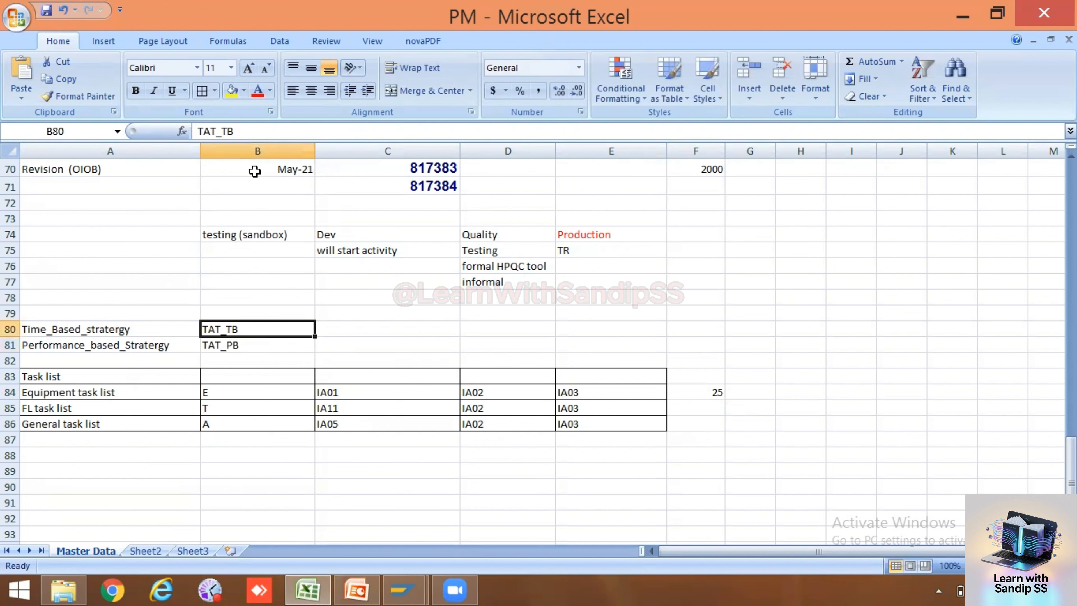
pyautogui.click(239, 129)
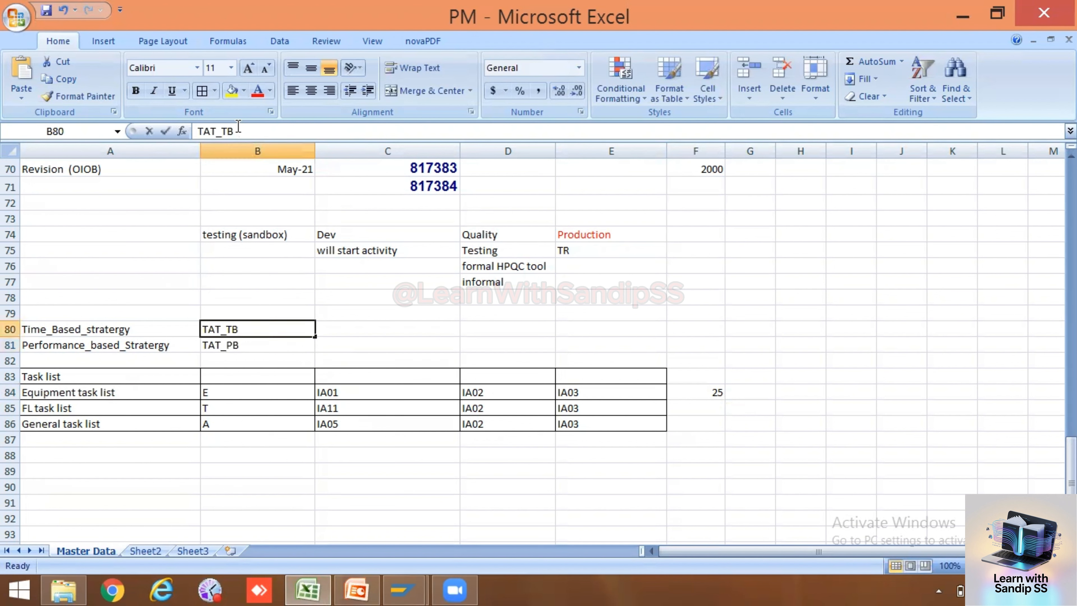
pyautogui.click(197, 129)
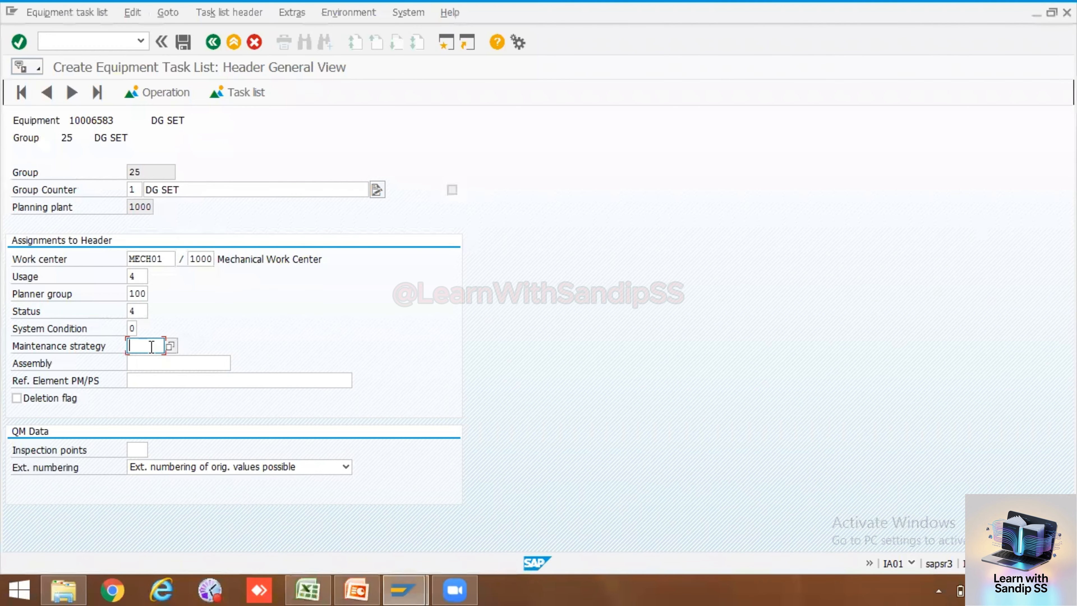
pyautogui.click(170, 346)
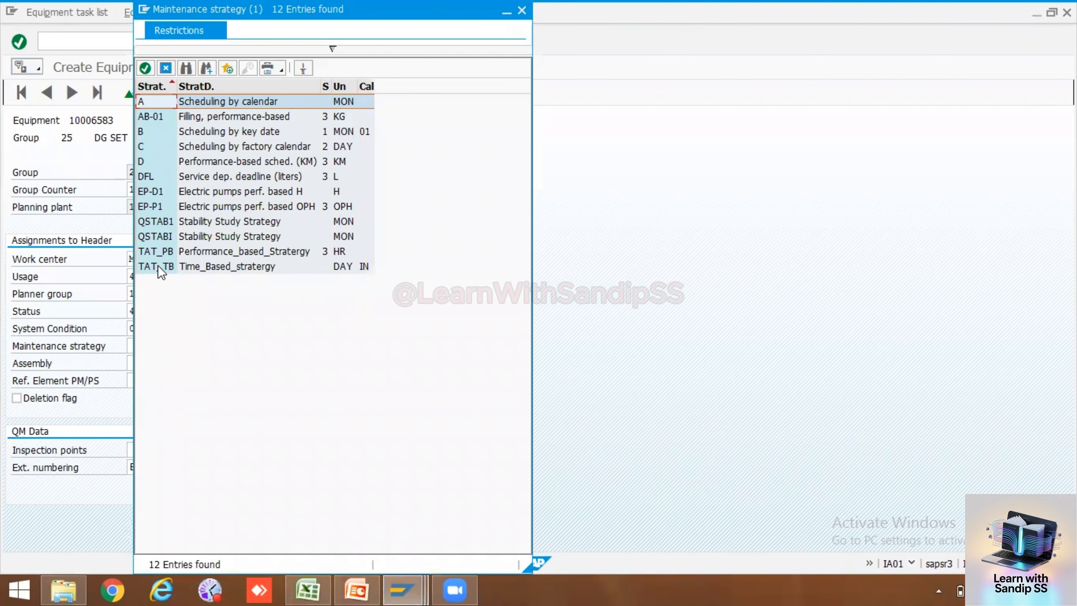
pyautogui.doubleClick(157, 266)
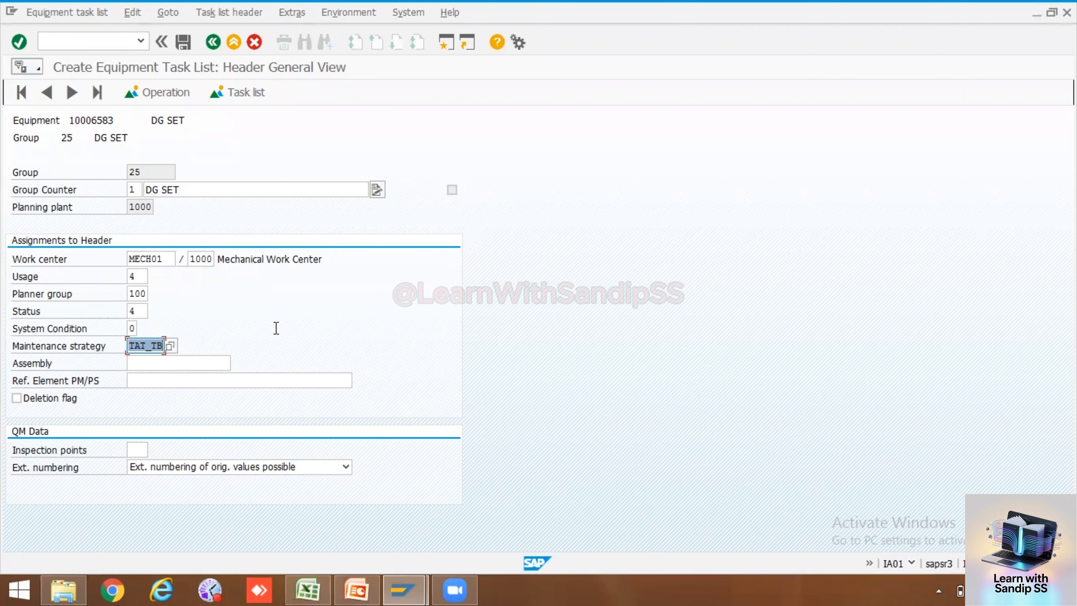
# Open the task list's operation overview and enter Clean the machine as the description of operation 0010.
pyautogui.click(180, 93)
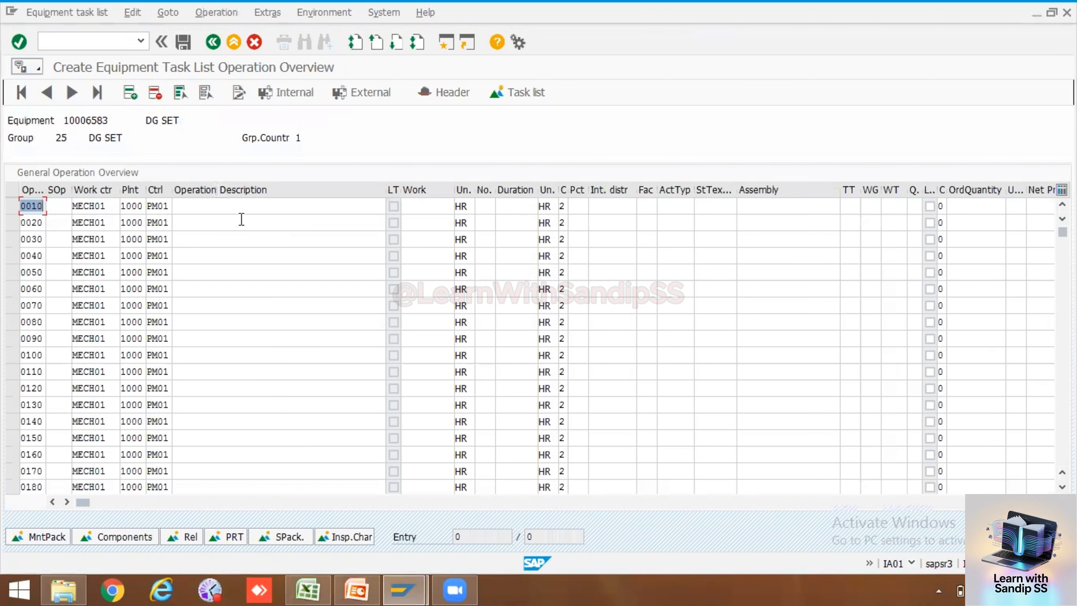
pyautogui.click(230, 206)
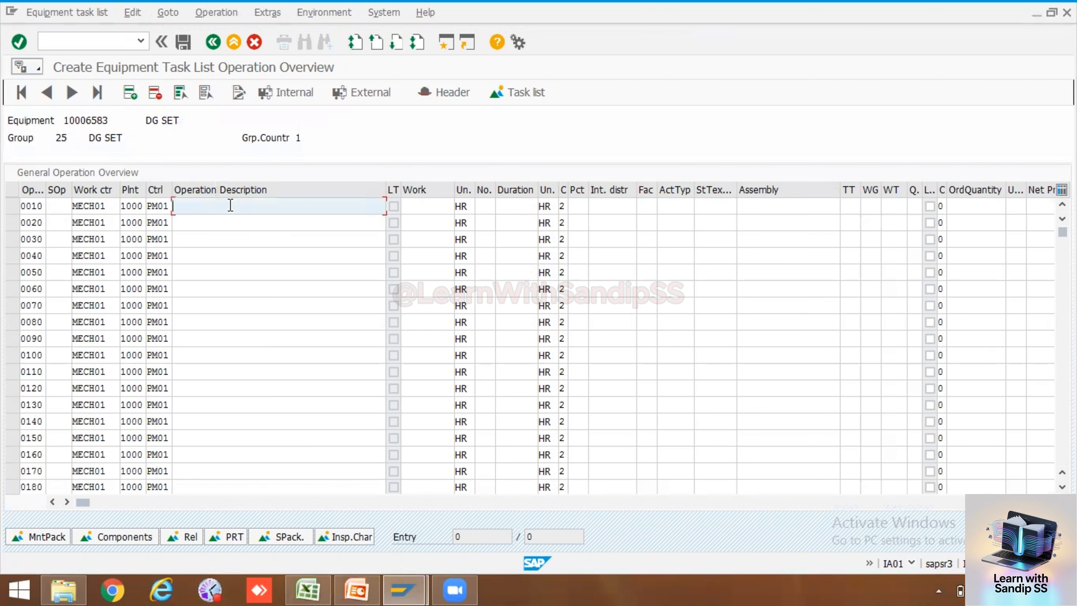
pyautogui.write('Clean the mcaachine')
# Describe operation 0020 as Replace the bearing and operation 0030 as Service of pump.
pyautogui.click(221, 227)
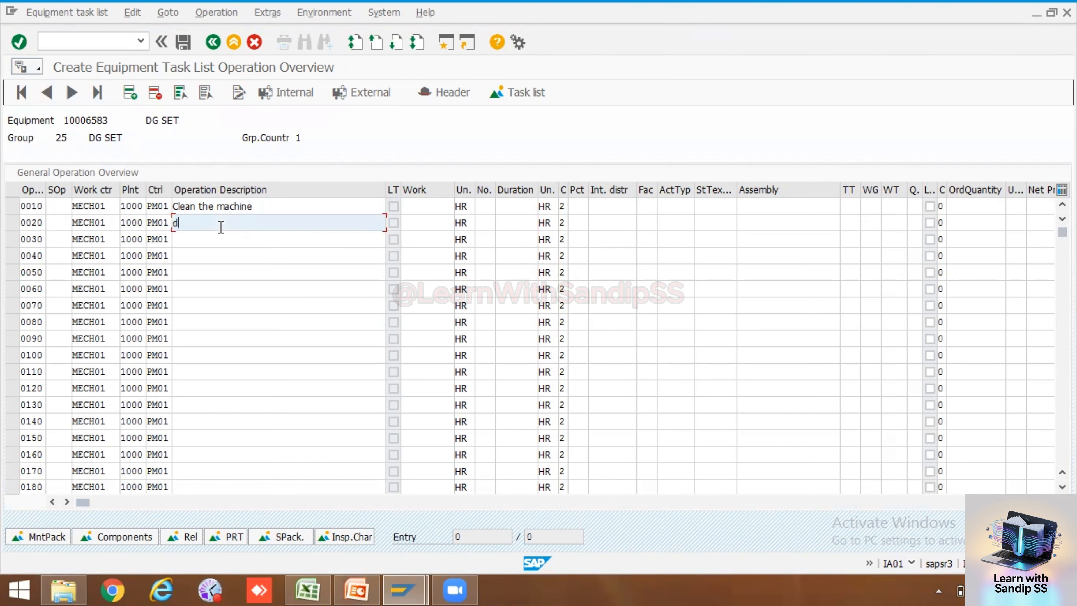
pyautogui.write('re')
pyautogui.press('BackSpace')
pyautogui.press('BackSpace')
pyautogui.write('Replace the bearing')
pyautogui.click(227, 240)
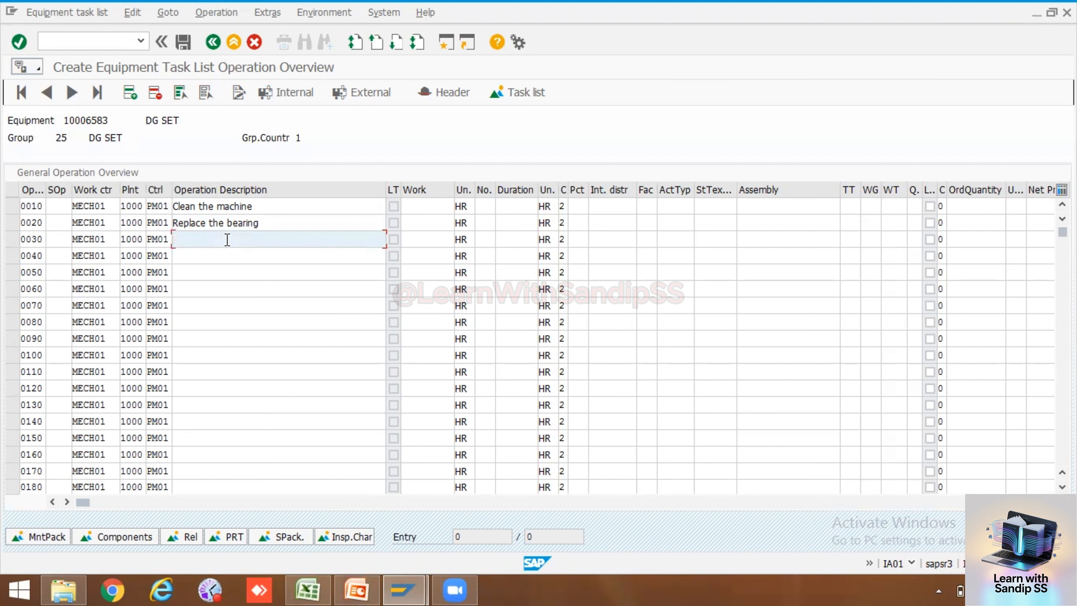
pyautogui.write('Service of pi')
pyautogui.write('mp')
# Open the maintenance packages, correct operation 0010's work unit to H and cancel the check of operation 0020.
pyautogui.click(46, 542)
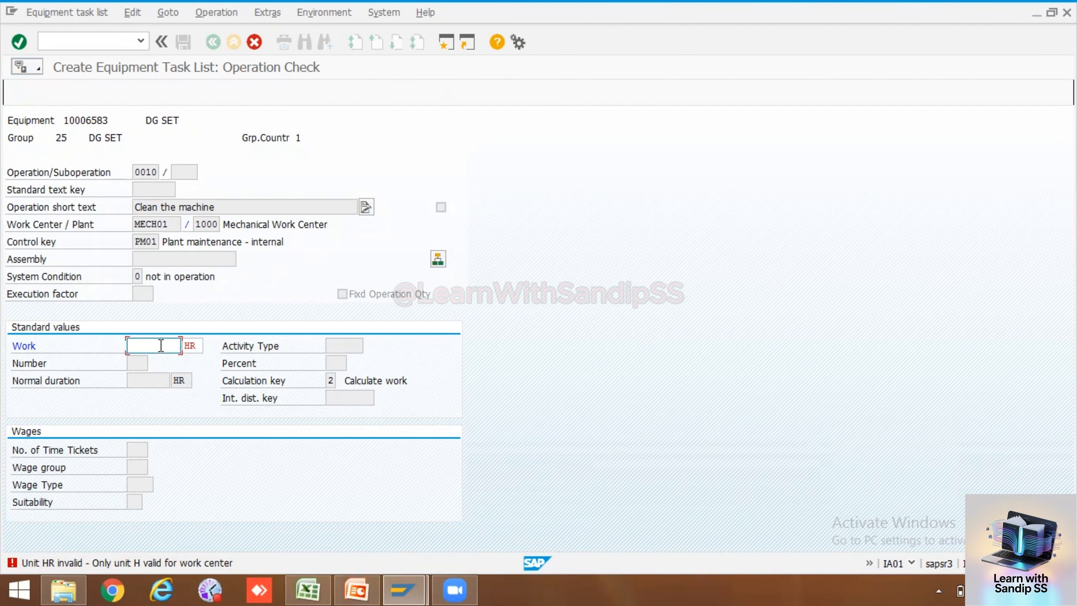
pyautogui.click(194, 346)
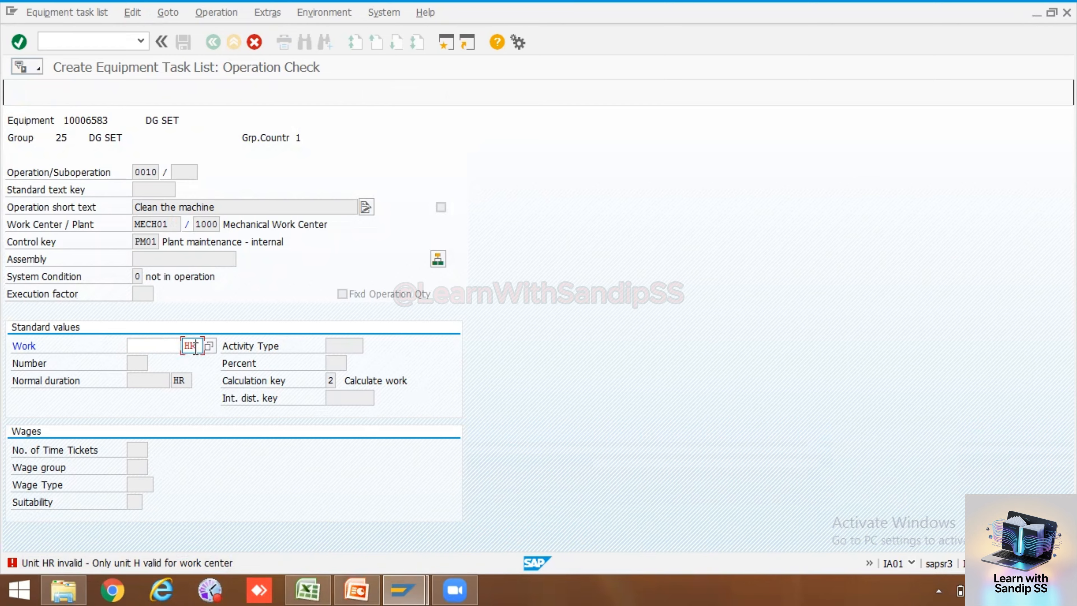
pyautogui.press('BackSpace')
pyautogui.press('Return')
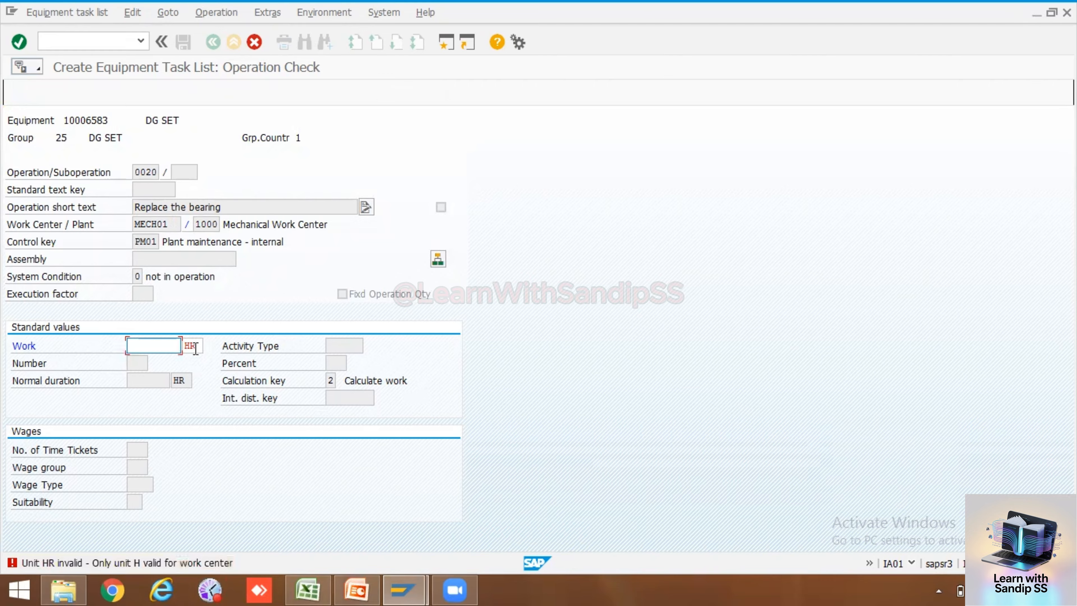
pyautogui.click(251, 42)
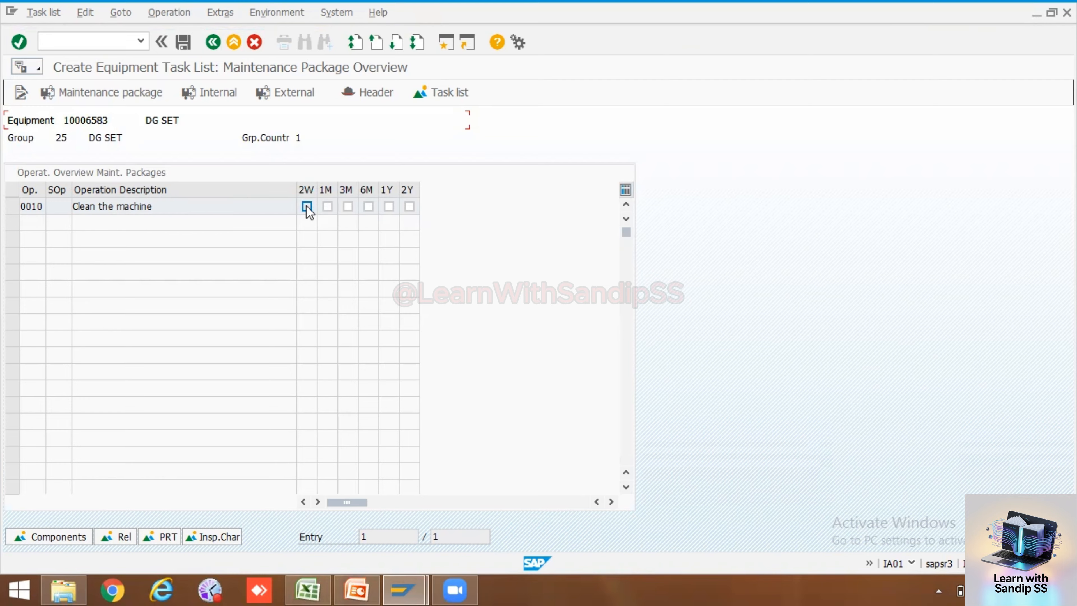
# Assign the 1M, 6M and 2Y maintenance packages to the Clean the machine operation.
pyautogui.click(327, 207)
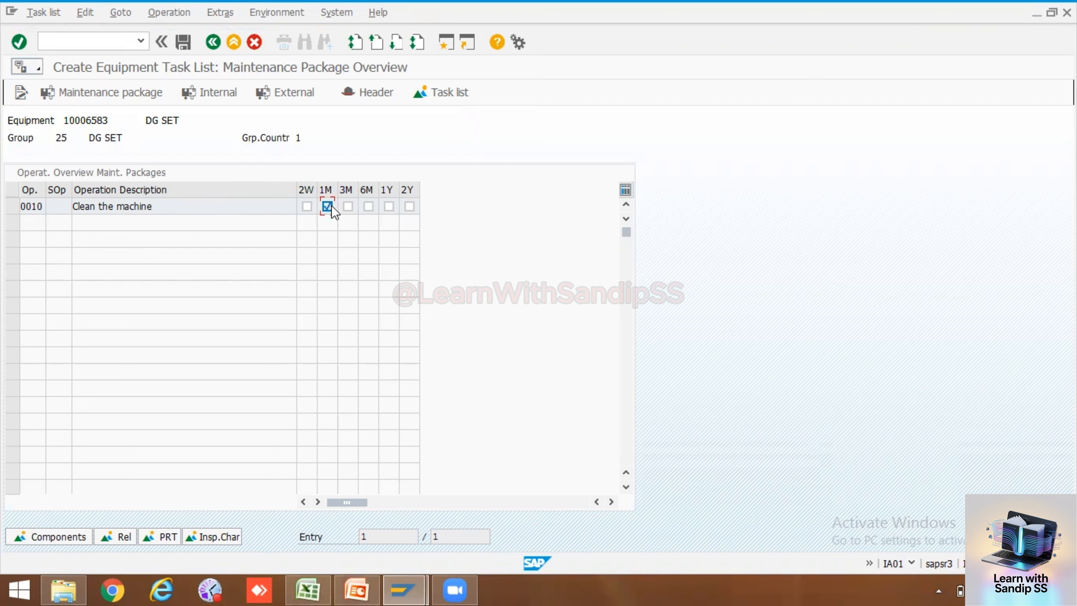
pyautogui.click(368, 206)
pyautogui.click(409, 207)
pyautogui.click(369, 208)
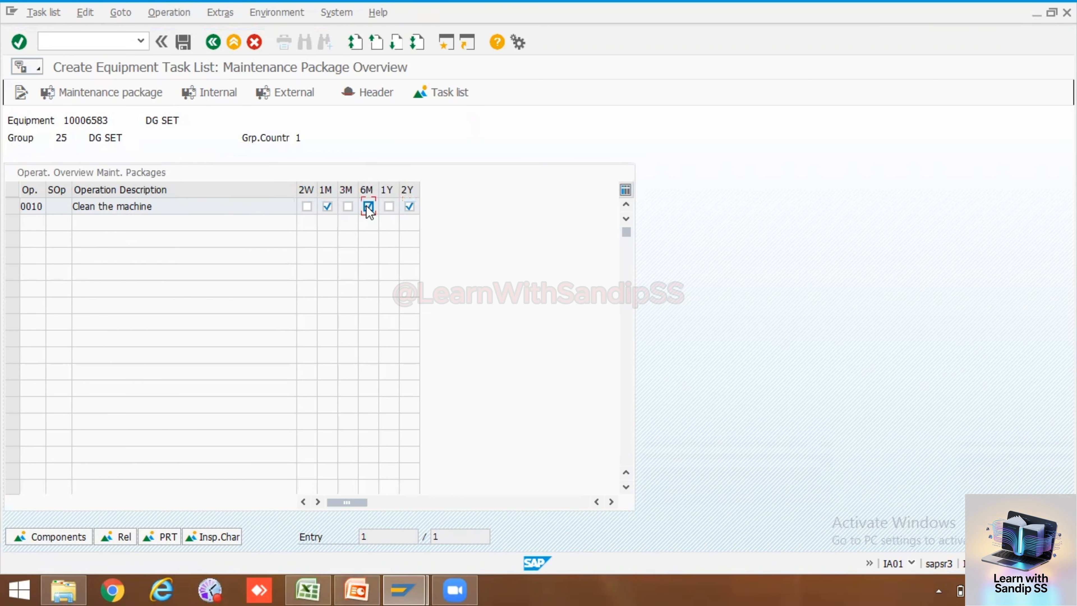
pyautogui.click(409, 207)
pyautogui.click(374, 210)
# Return to the operation overview and set the work unit of operations 0020 to 0050 to H.
pyautogui.click(212, 42)
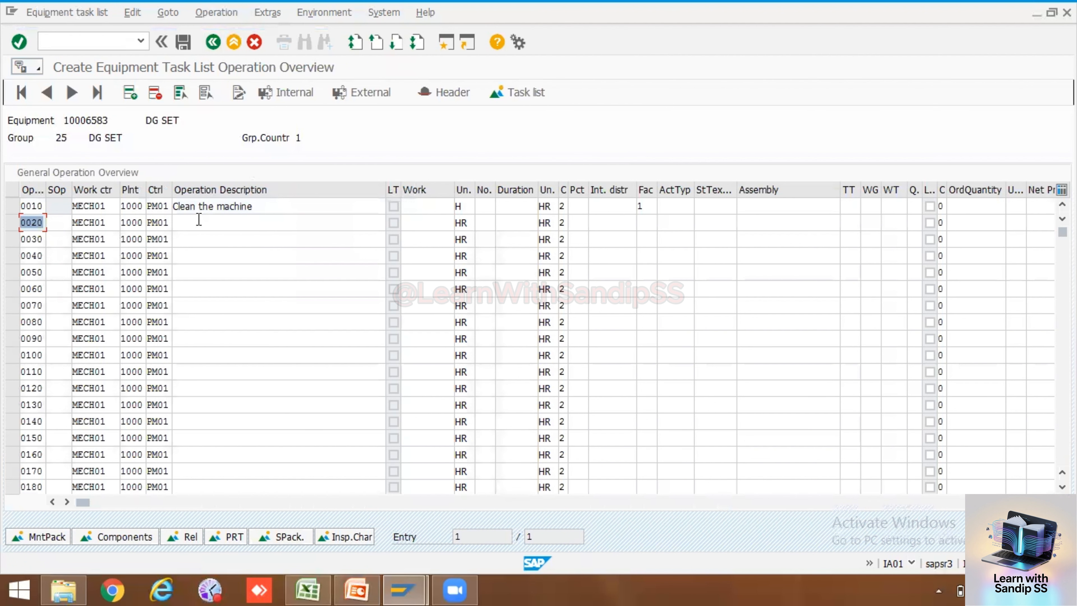
pyautogui.click(198, 222)
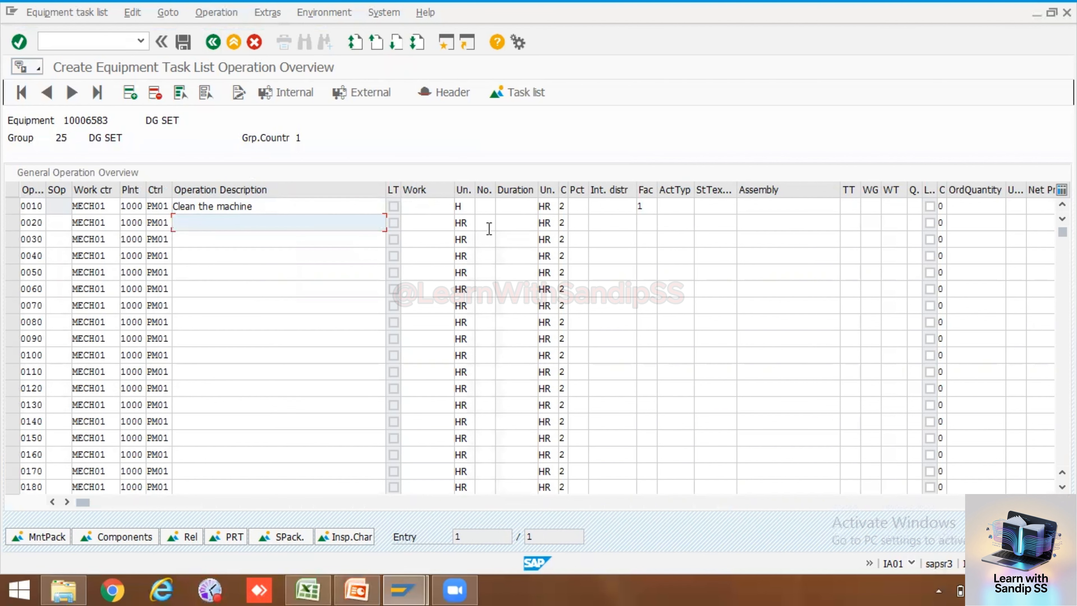
pyautogui.click(472, 224)
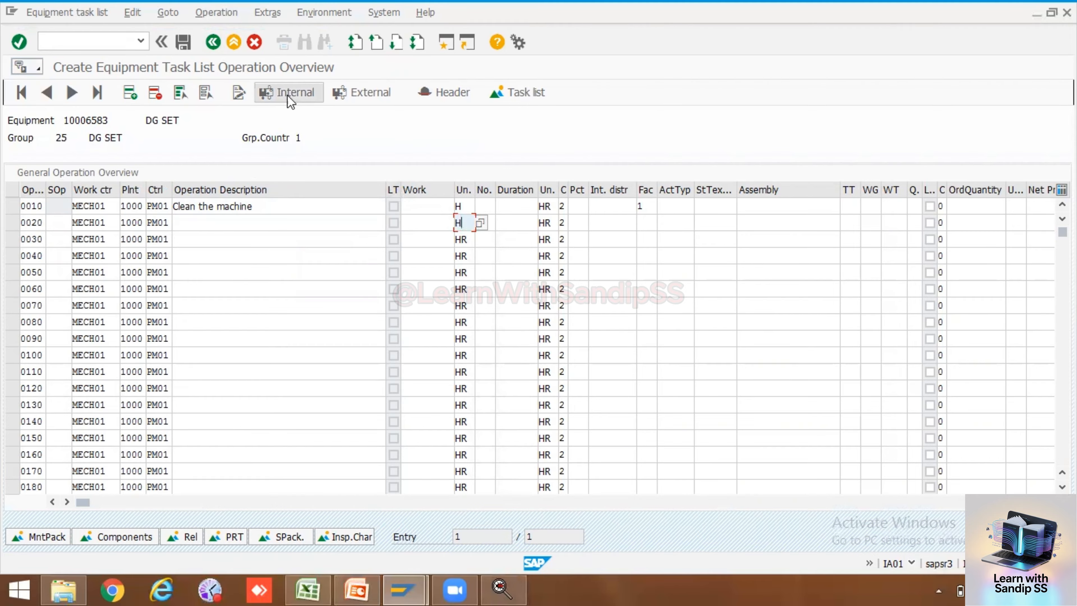
pyautogui.click(442, 91)
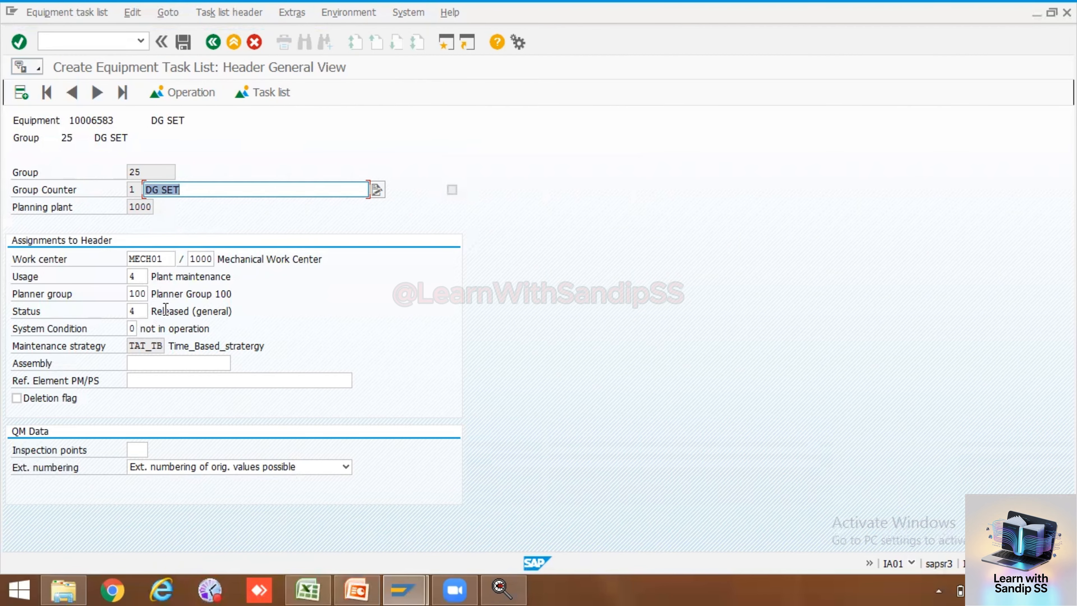
pyautogui.click(207, 99)
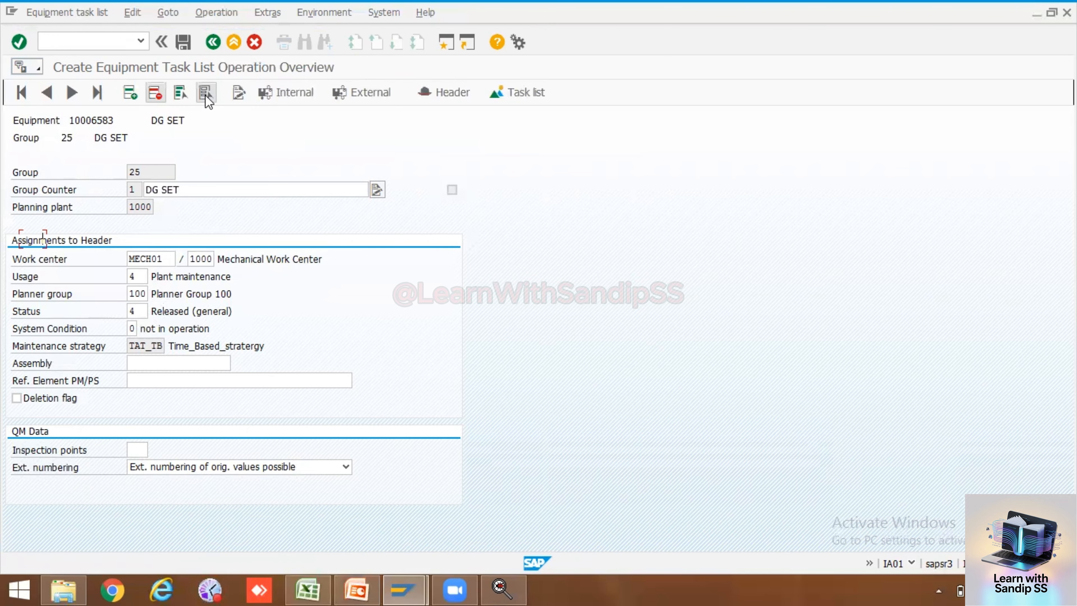
pyautogui.click(467, 240)
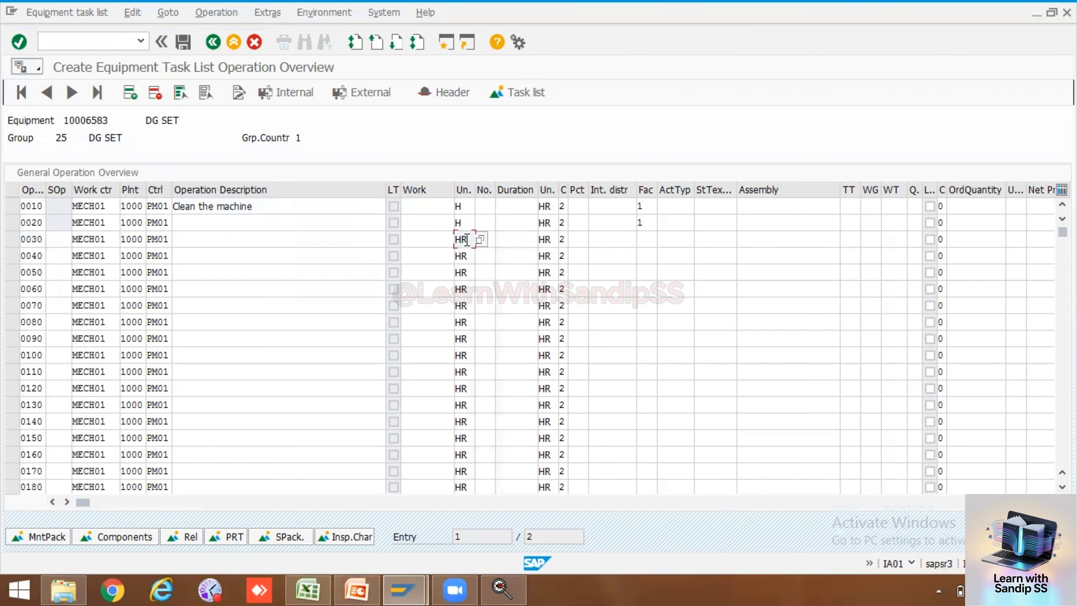
pyautogui.click(468, 254)
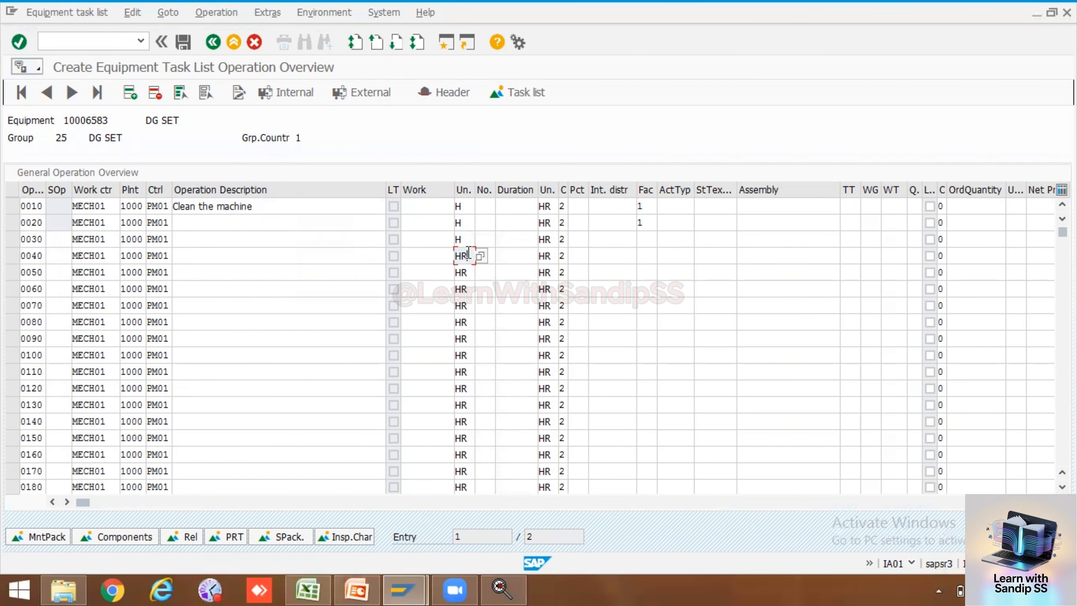
pyautogui.click(469, 273)
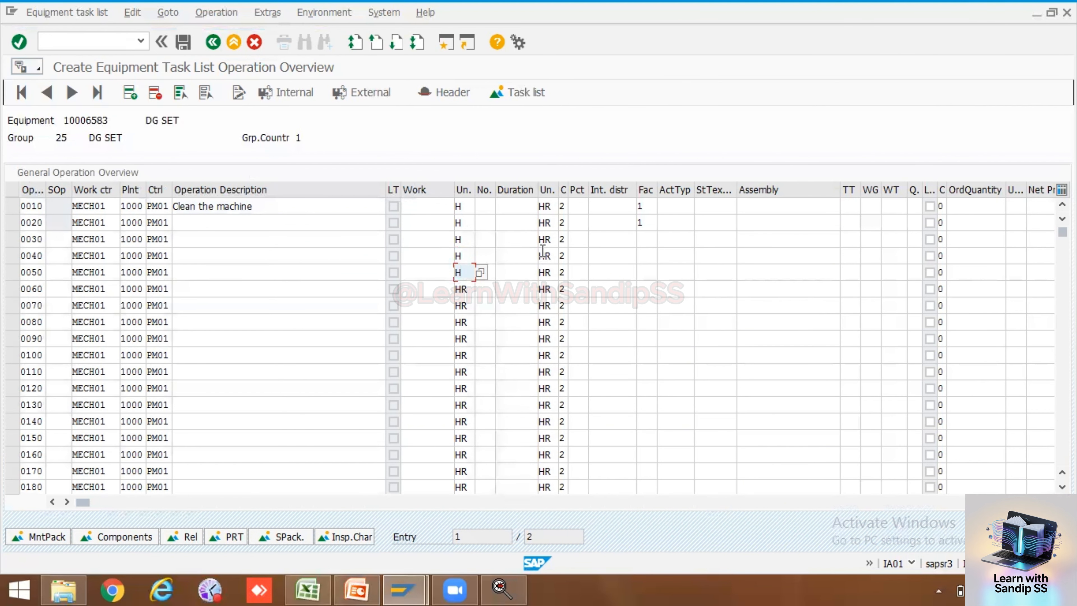
# Set the duration unit of operations 0010 to 0040 to H.
pyautogui.click(555, 207)
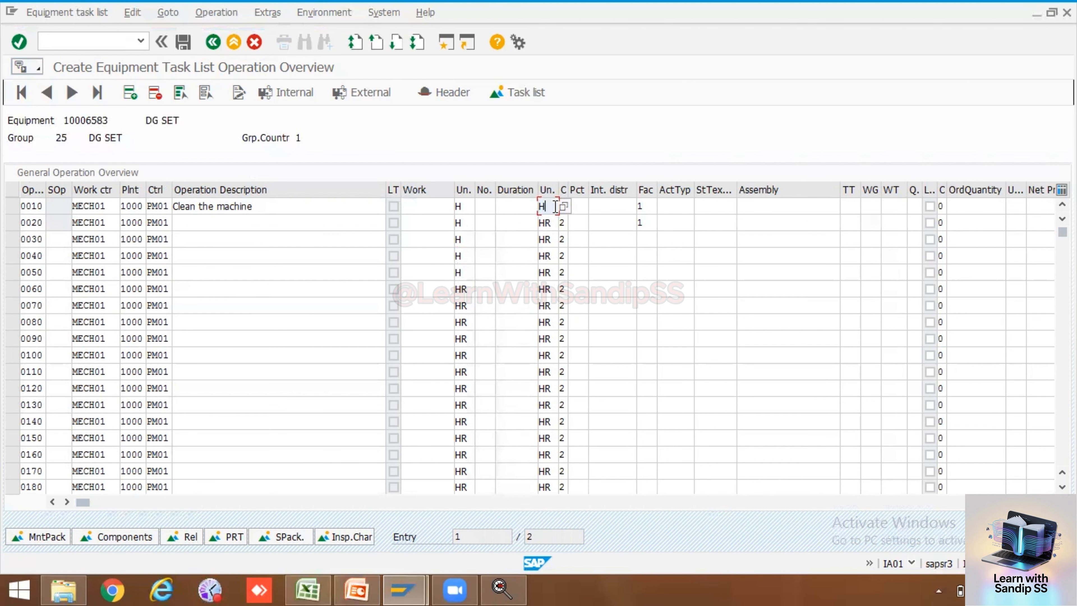
pyautogui.click(554, 223)
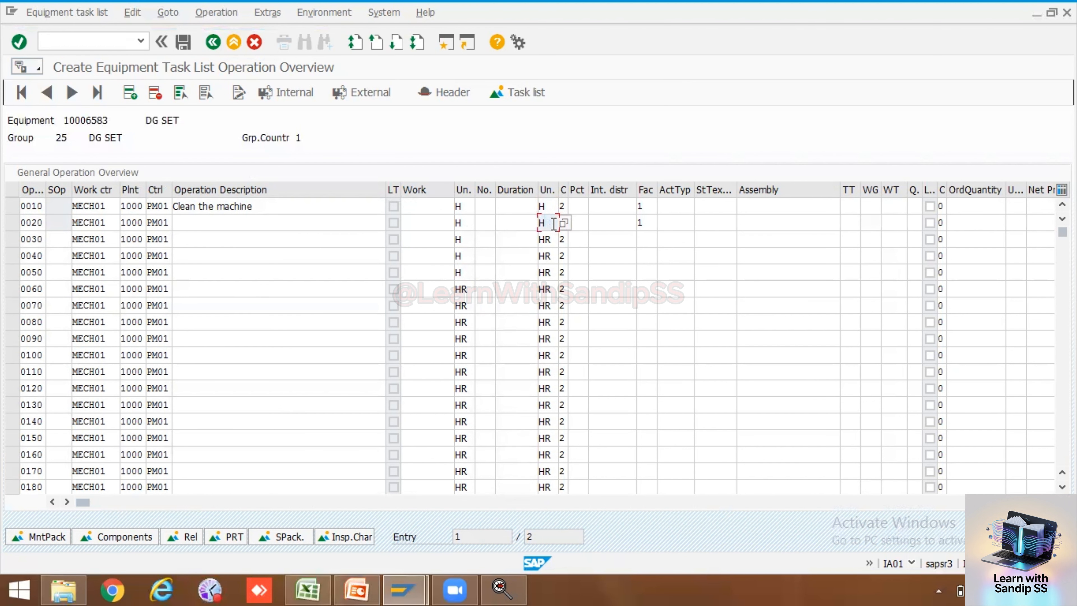
pyautogui.click(554, 239)
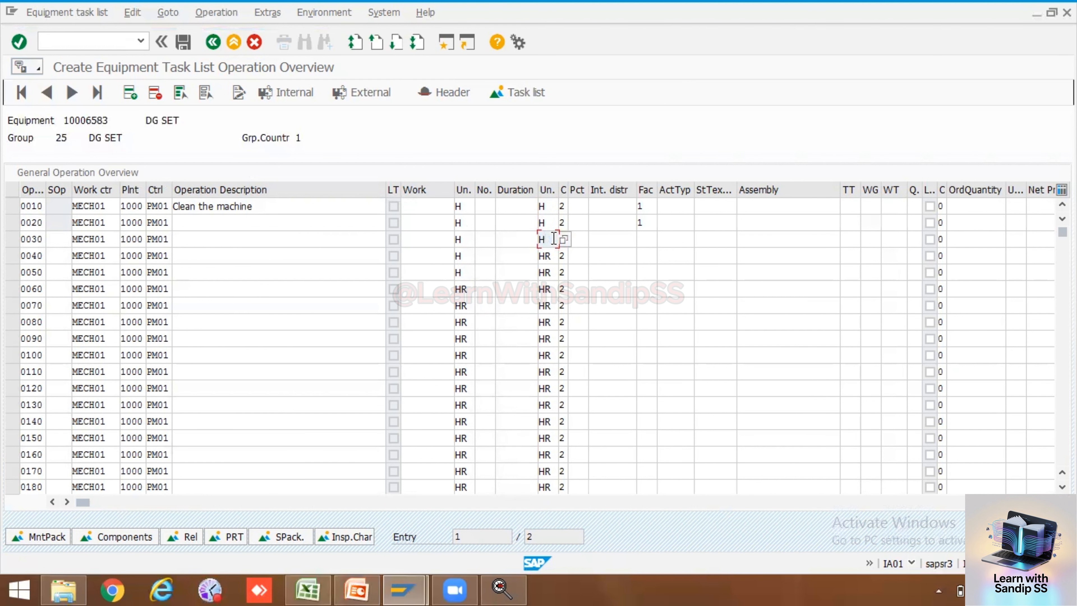
pyautogui.click(555, 258)
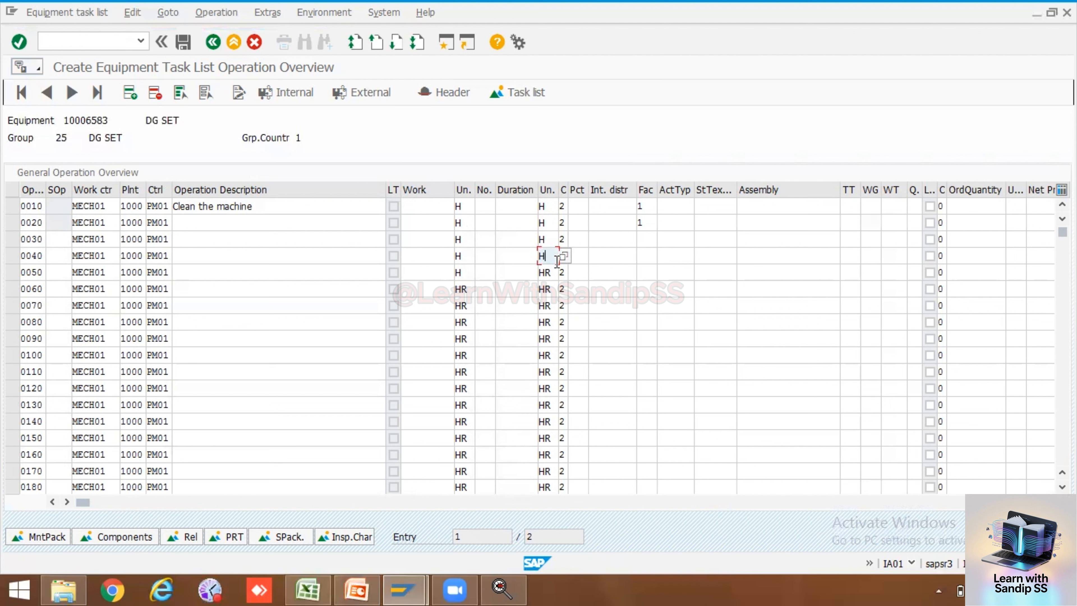
# Enter the descriptions Replace the bearing, Service of pump and Test for operations 0020, 0030 and 0040.
pyautogui.click(263, 223)
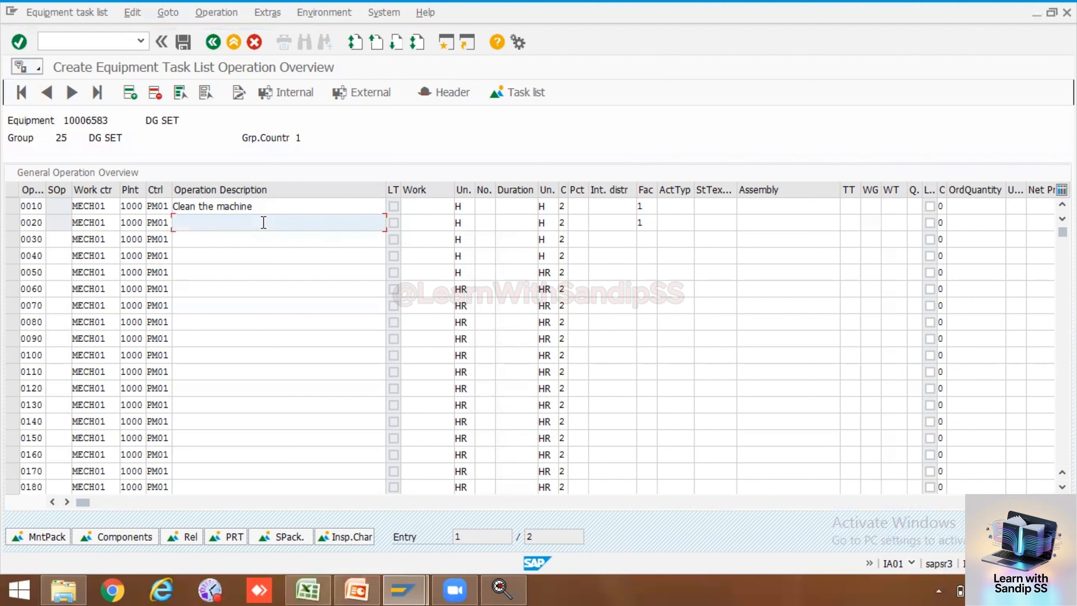
pyautogui.click(250, 248)
pyautogui.click(240, 240)
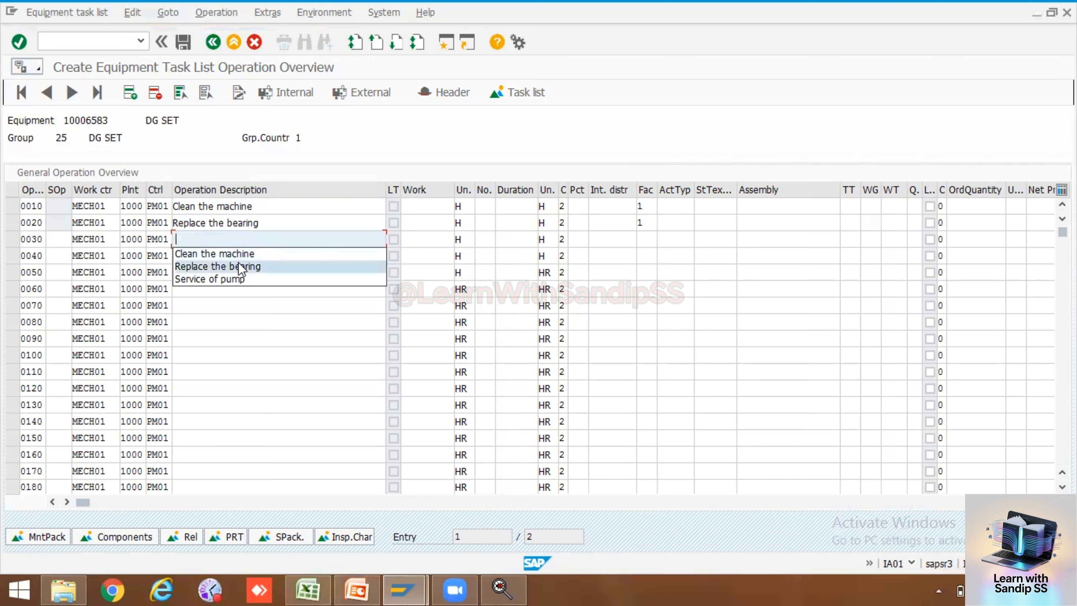
pyautogui.click(237, 279)
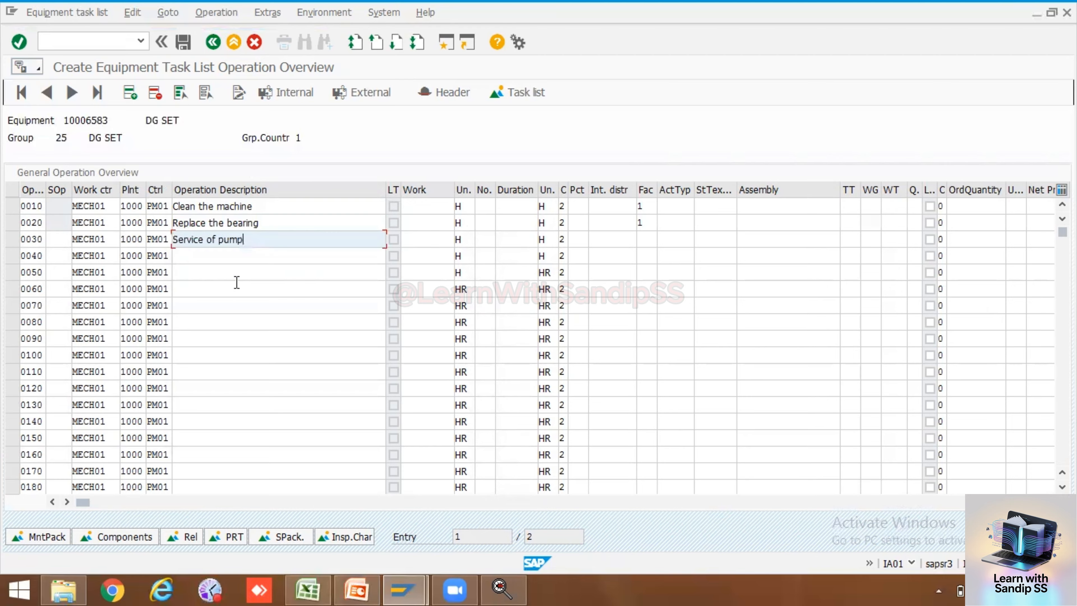
pyautogui.click(244, 254)
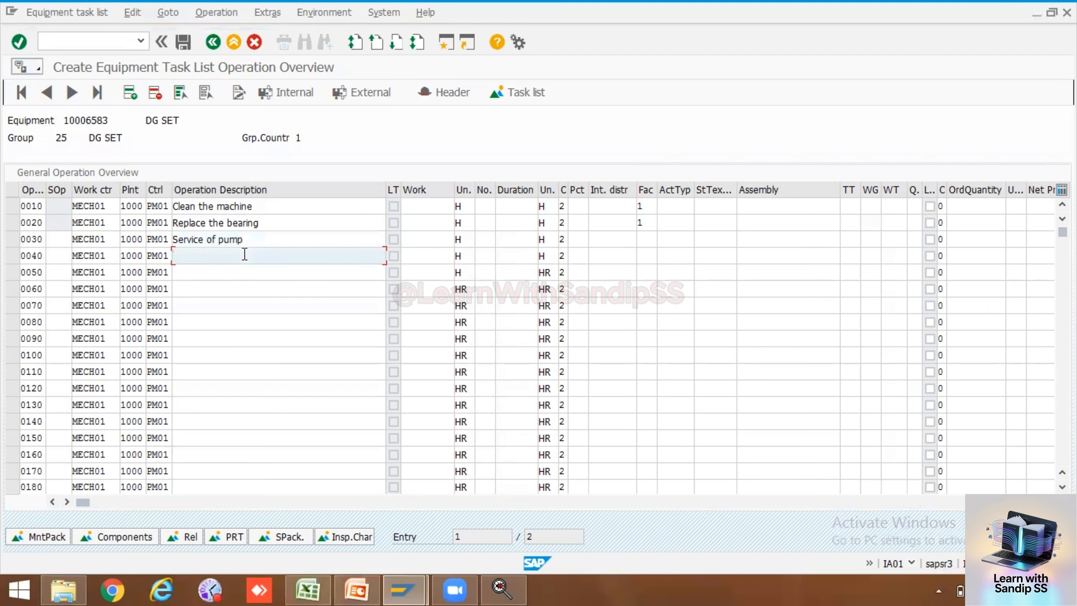
pyautogui.write('Test')
pyautogui.press('Return')
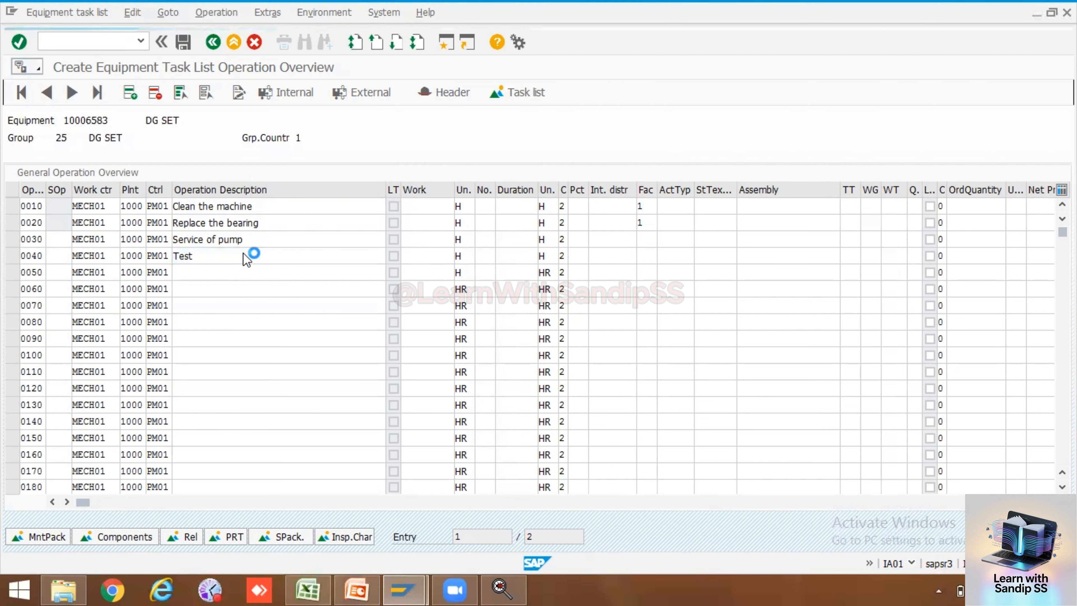
# Assign maintenance packages: 1Y to Replace the bearing, 2Y to Service of pump, and 1M, 6M and 2Y to Test.
pyautogui.click(49, 543)
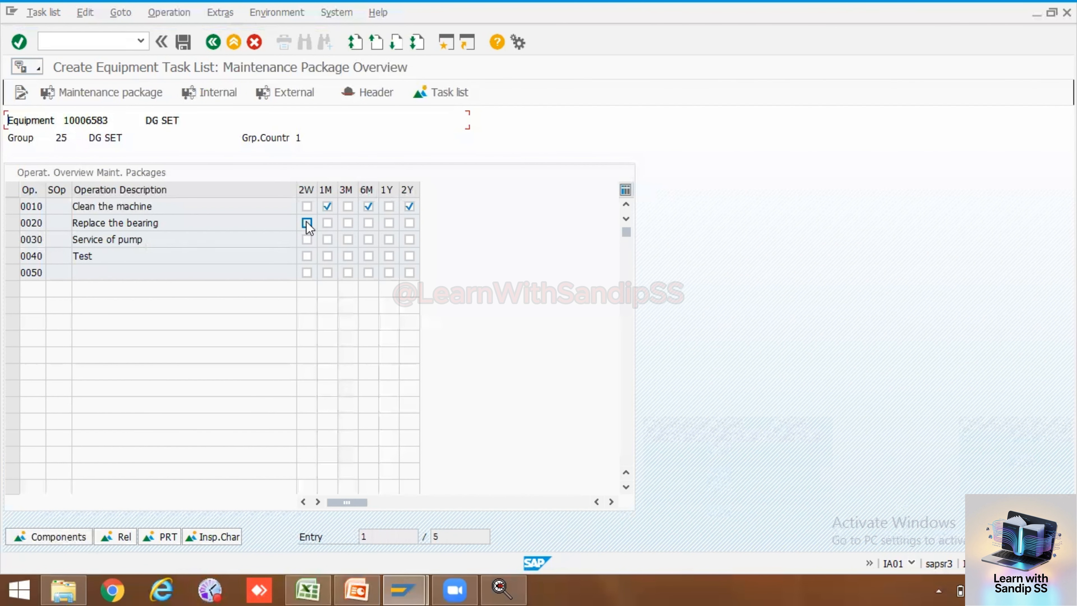
pyautogui.click(388, 221)
pyautogui.click(410, 239)
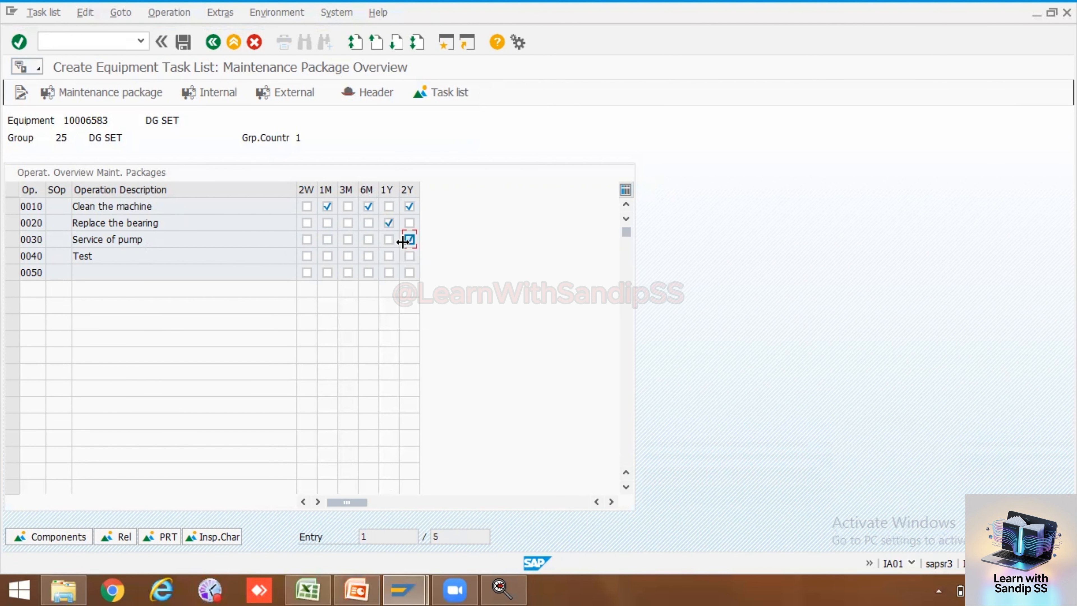
pyautogui.click(327, 256)
pyautogui.click(368, 256)
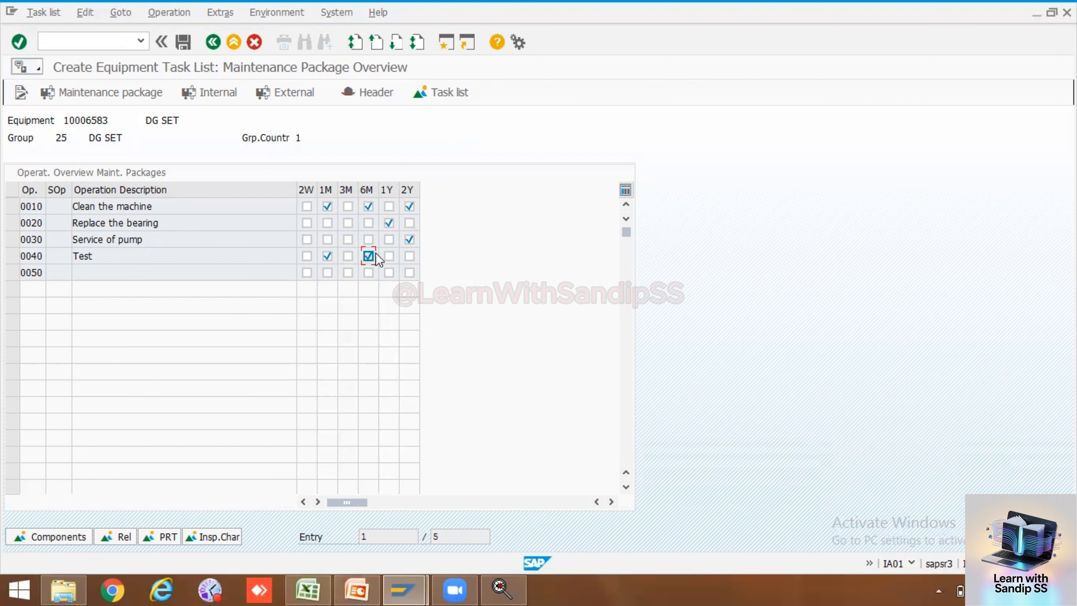
pyautogui.click(410, 257)
# Select the Replace the bearing operation and open its component assignment.
pyautogui.click(12, 223)
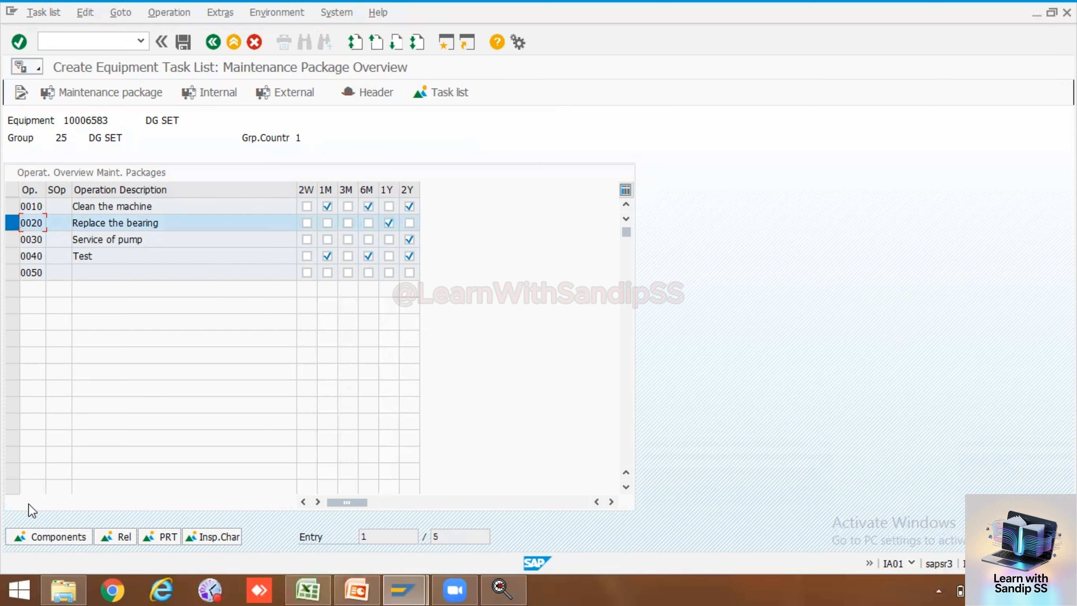
pyautogui.click(46, 536)
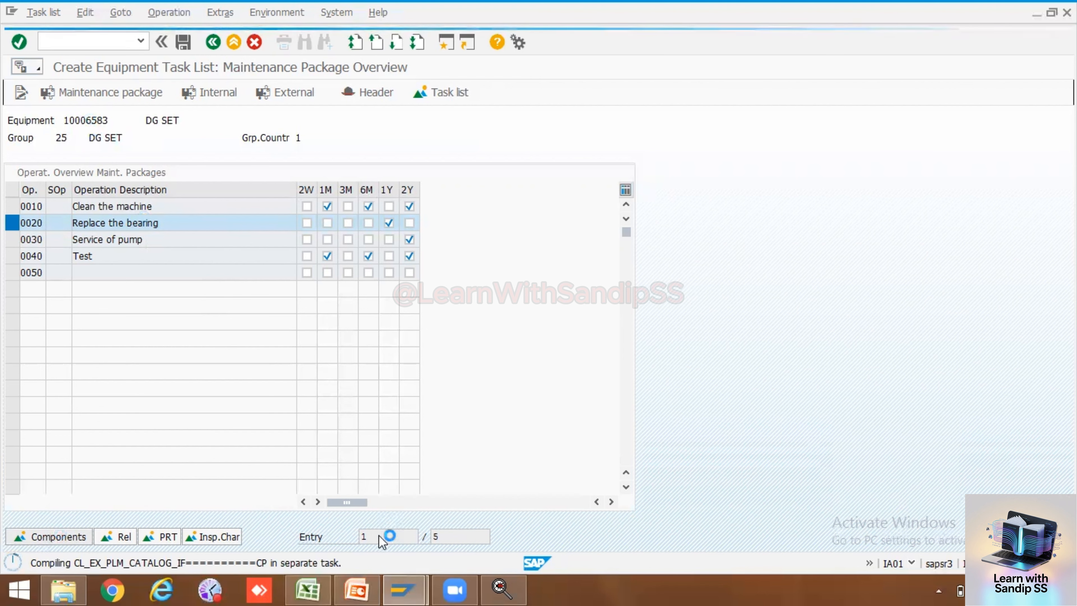
# Switch to the PM workbook in Excel, examine the Bill of Material rows of the Master Data sheet, and return to SAP.
pyautogui.click(307, 590)
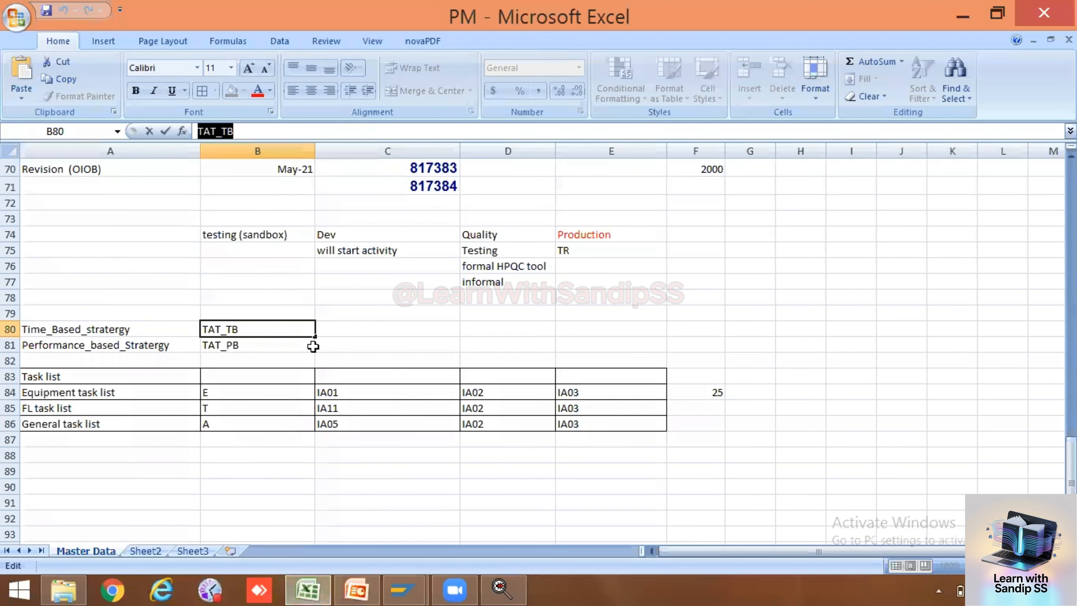
pyautogui.click(382, 312)
pyautogui.scroll(10, 382, 312)
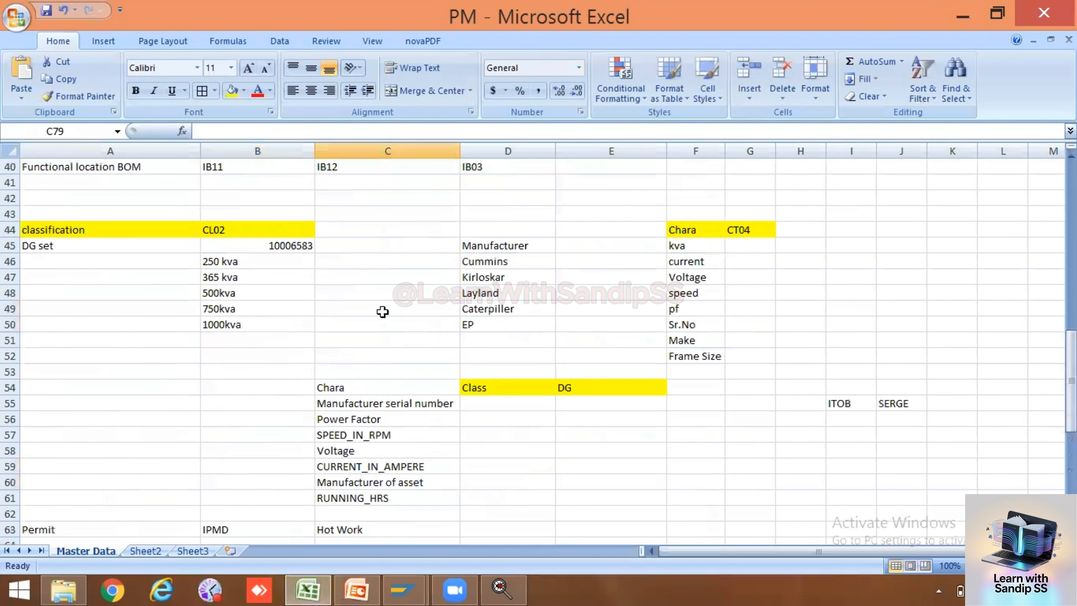
pyautogui.scroll(13, 383, 312)
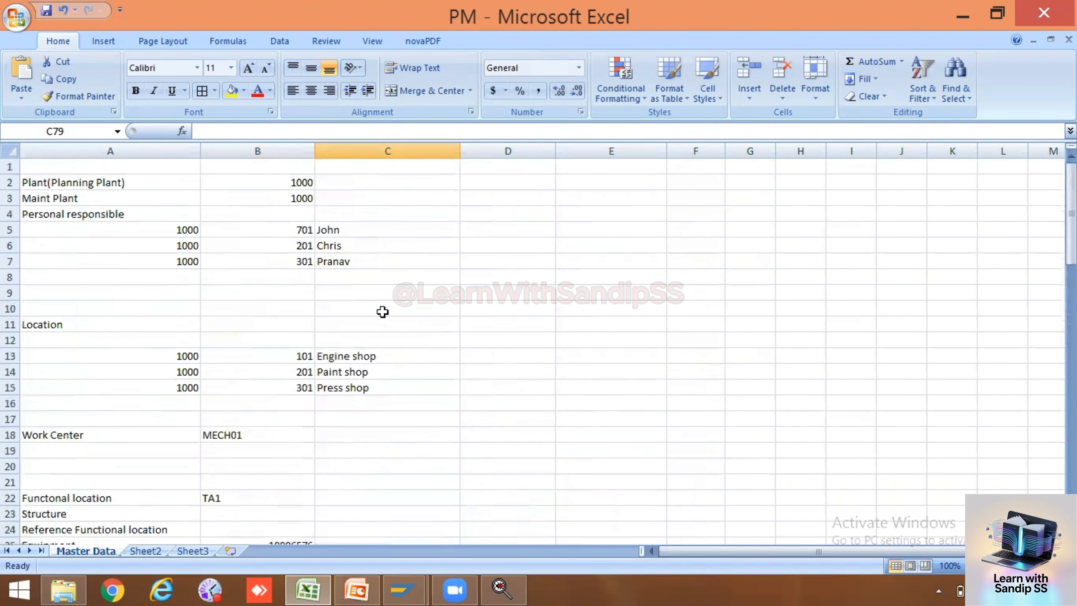
pyautogui.scroll(-4, 382, 312)
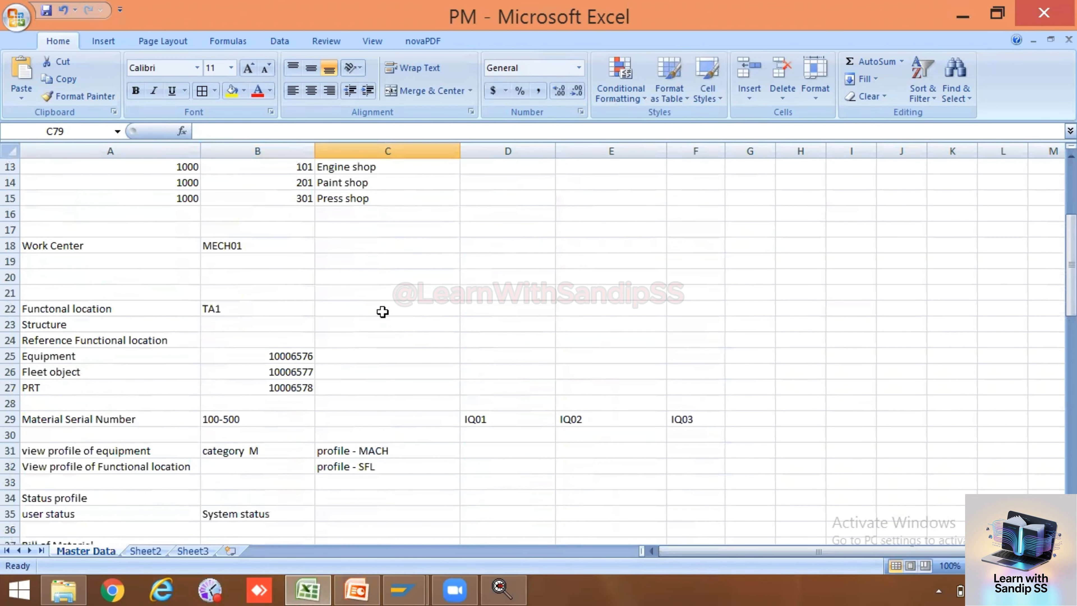
pyautogui.scroll(-2, 382, 312)
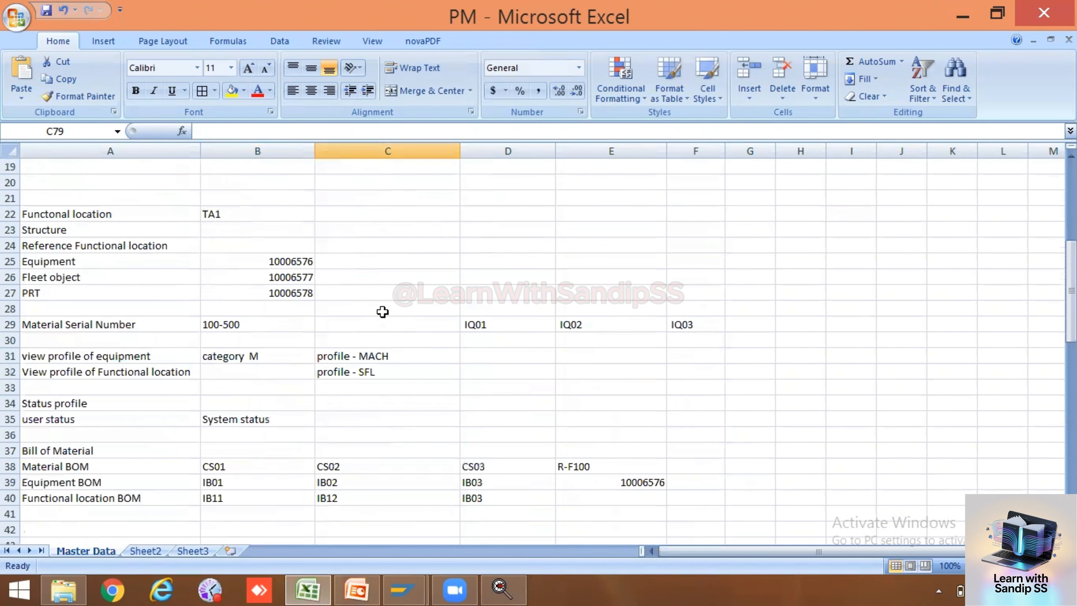
pyautogui.scroll(-2, 382, 312)
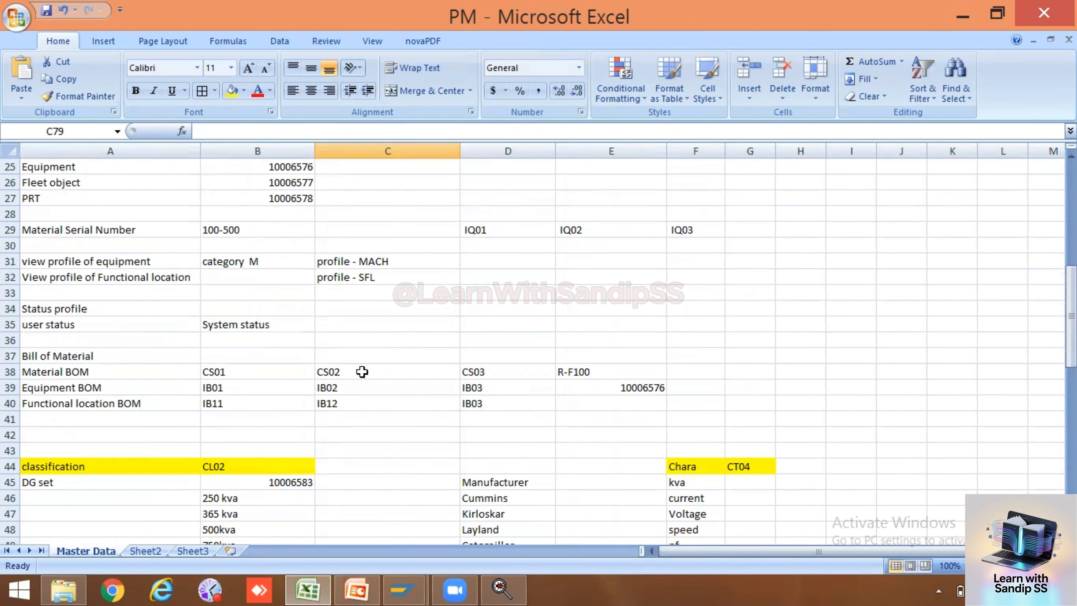
pyautogui.click(621, 385)
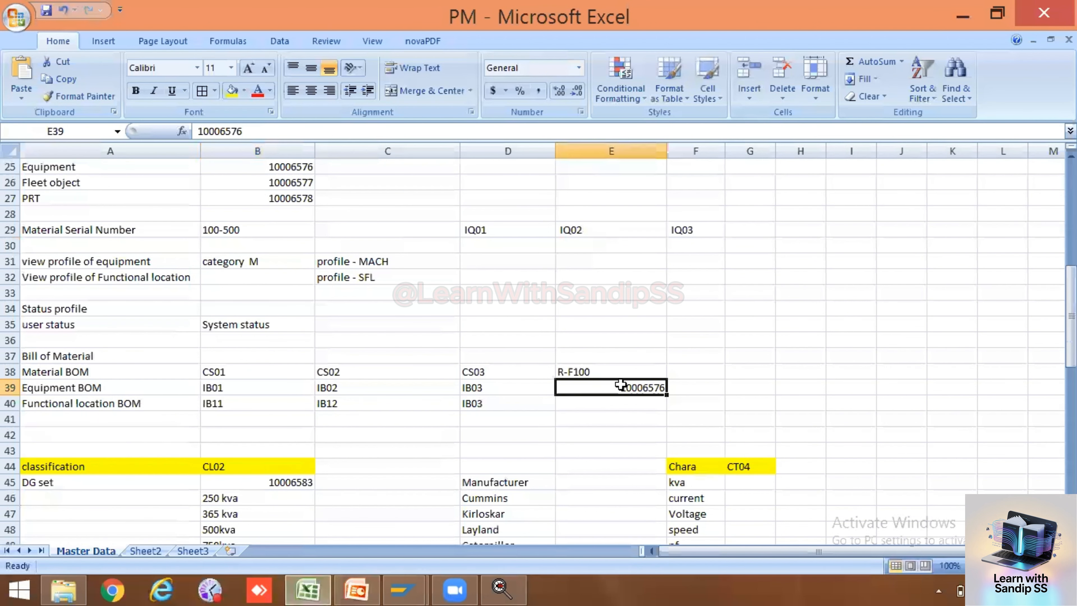
pyautogui.scroll(1, 620, 384)
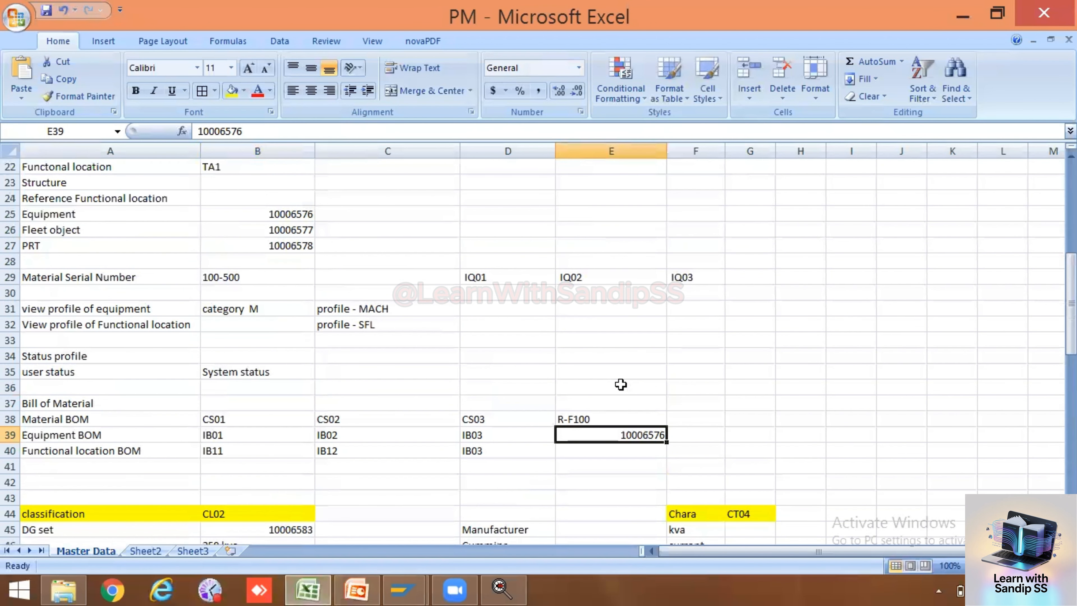
pyautogui.scroll(4, 620, 384)
pyautogui.scroll(-5, 620, 385)
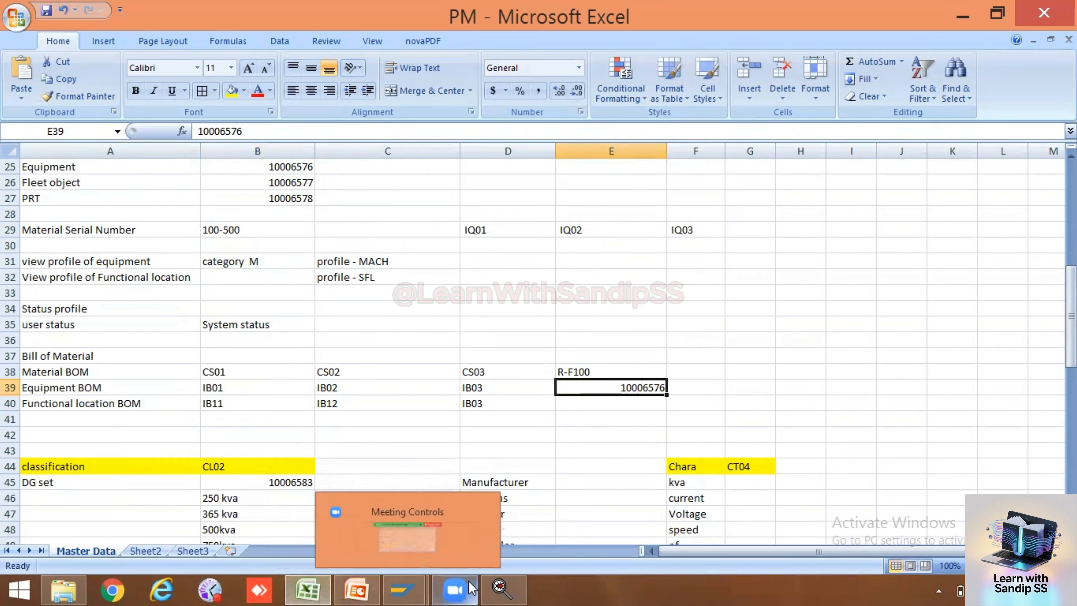
pyautogui.moveTo(410, 583)
pyautogui.click(484, 499)
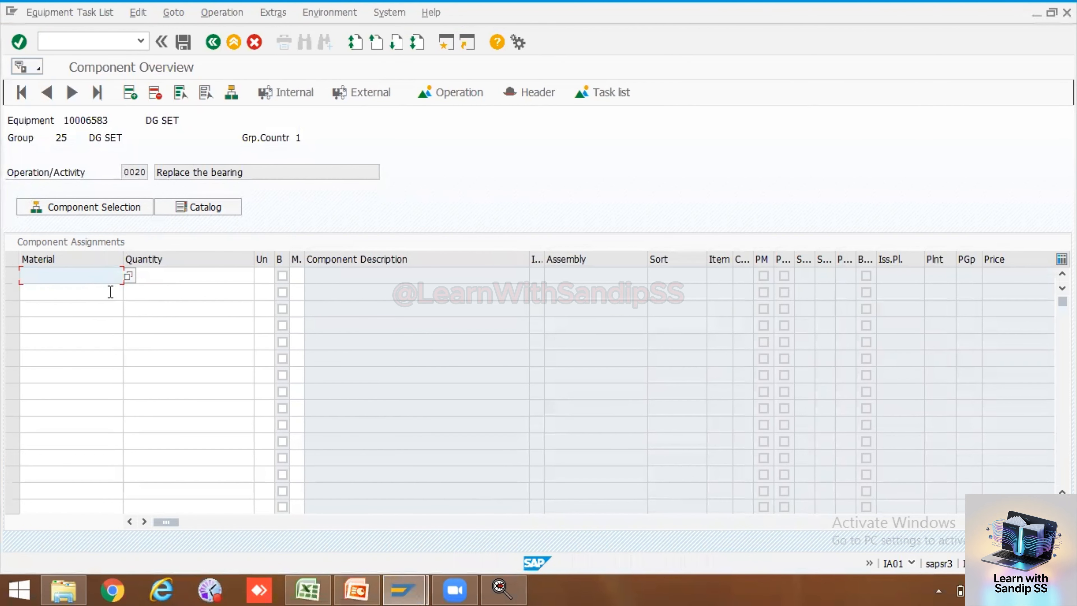
# Search materials by the description bearing* and choose BEARING INSTL-NLG, material IAD-108020, as the first component.
pyautogui.click(131, 278)
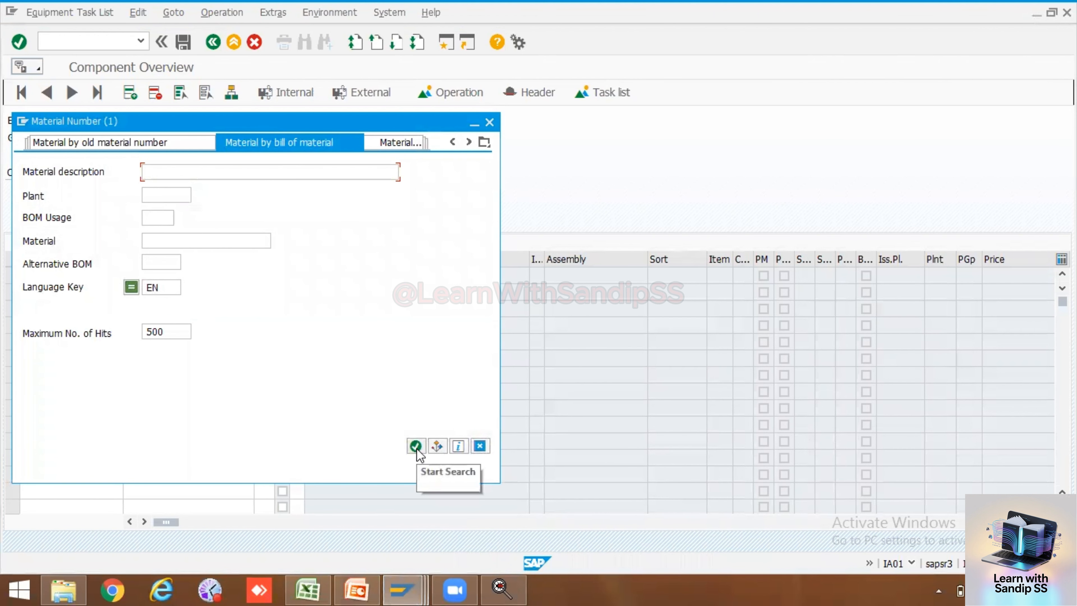
pyautogui.write('b')
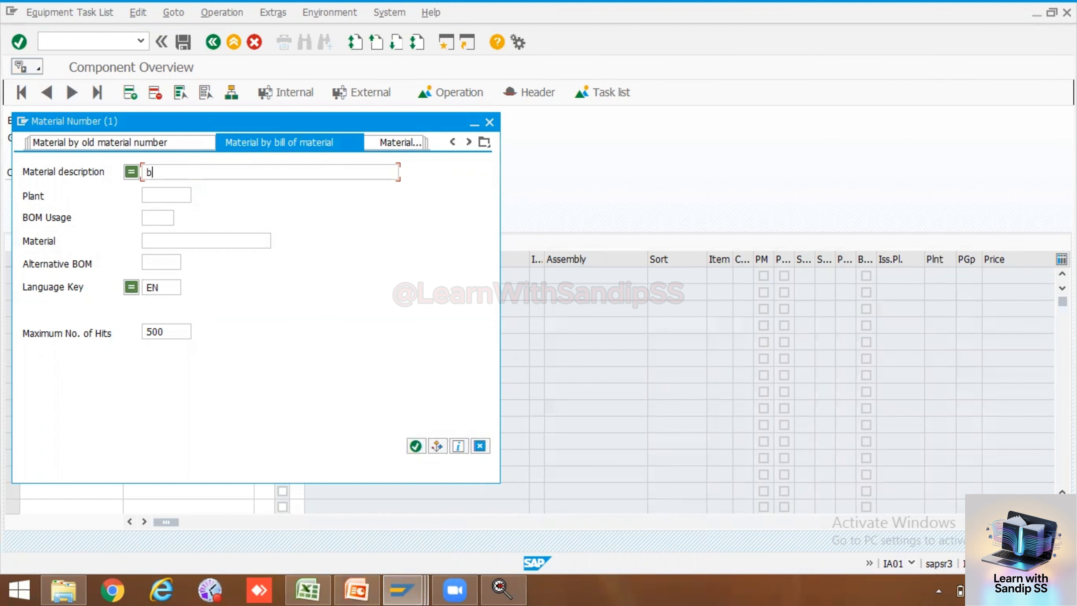
pyautogui.write('earing*')
pyautogui.click(415, 446)
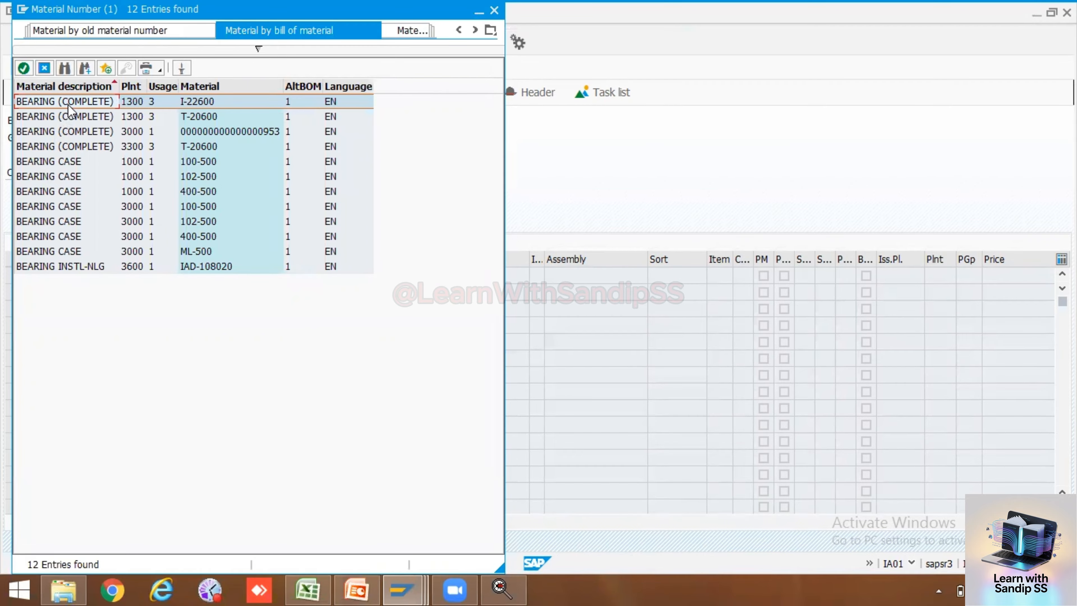
pyautogui.doubleClick(75, 270)
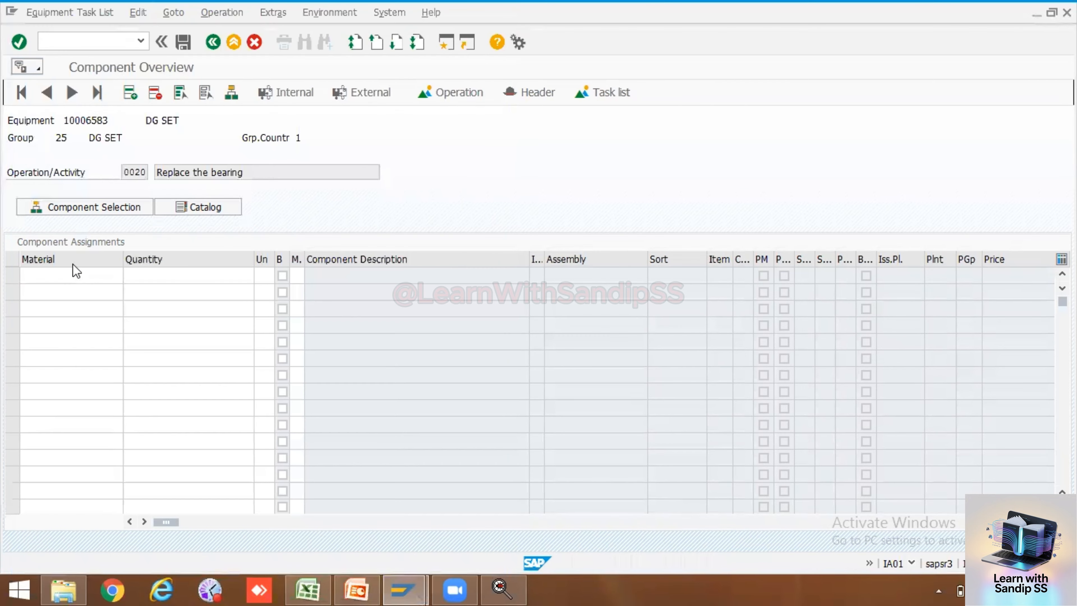
# Set the quantity of the first component to 2.
pyautogui.click(158, 273)
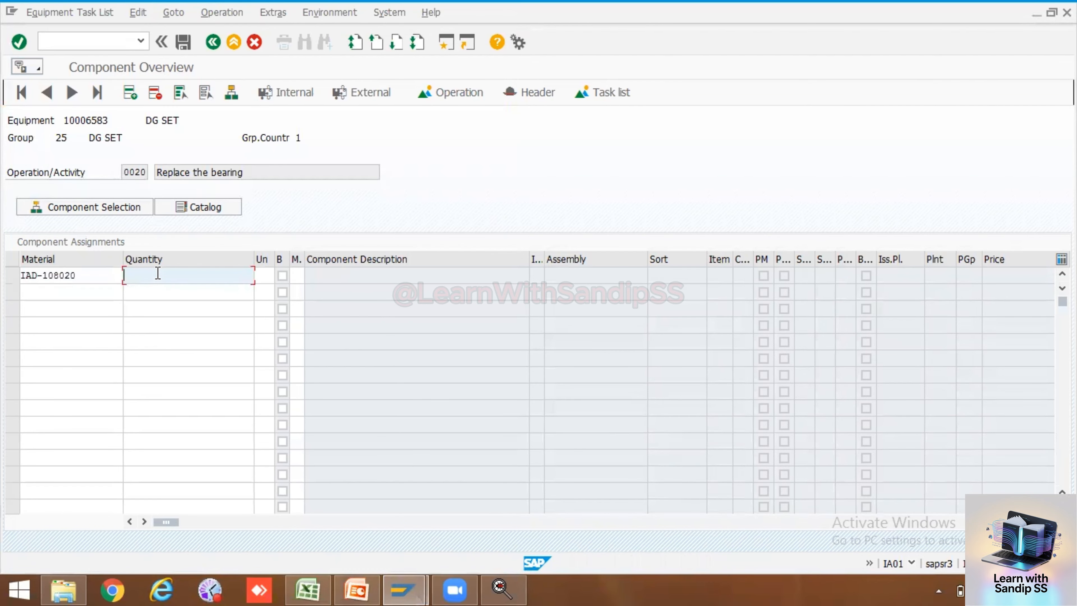
pyautogui.write('2')
pyautogui.press('Return')
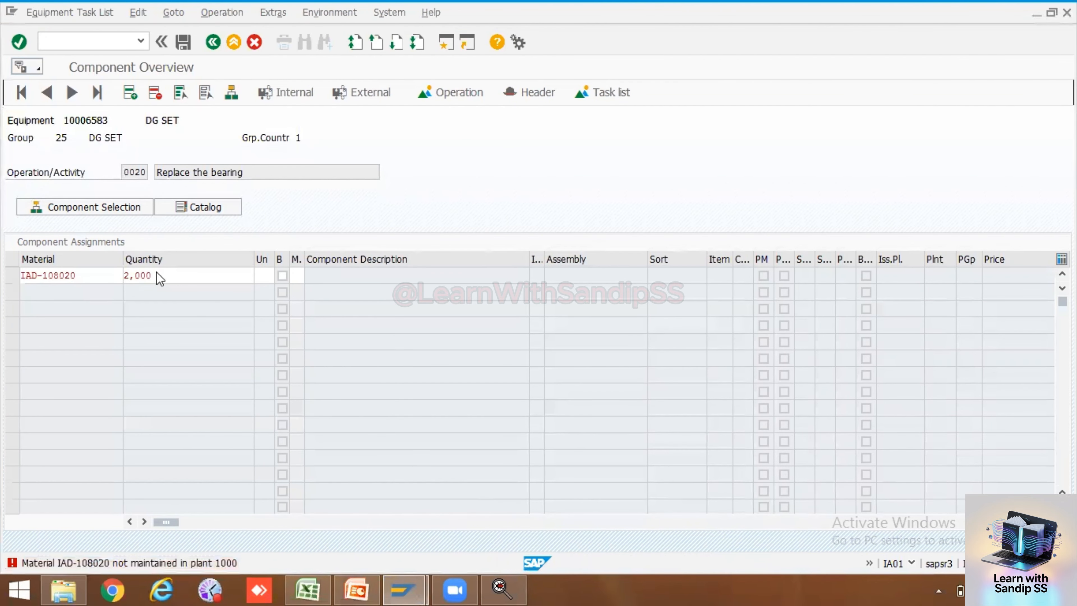
# Replace the component material with the plant 1000 BEARING CASE 100-500, found by the description bearing*, and save the task list.
pyautogui.click(104, 273)
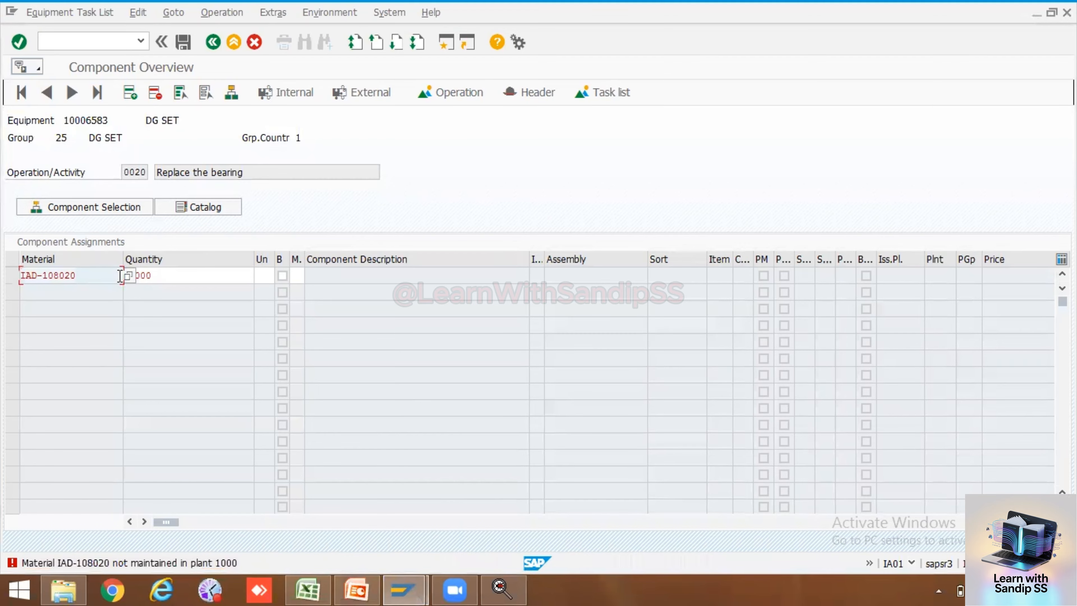
pyautogui.click(129, 276)
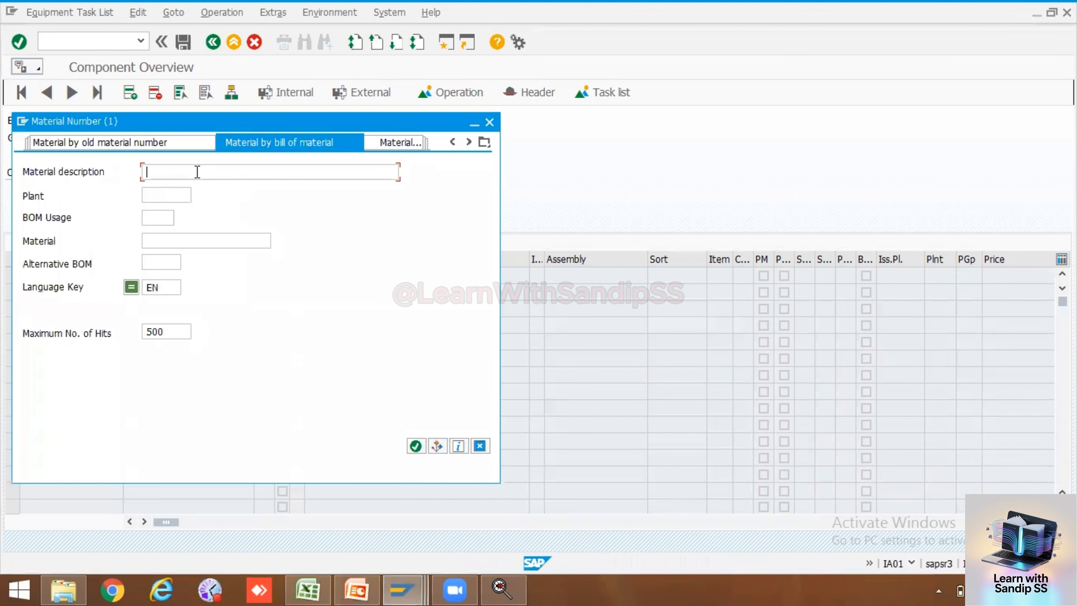
pyautogui.write('bearing*')
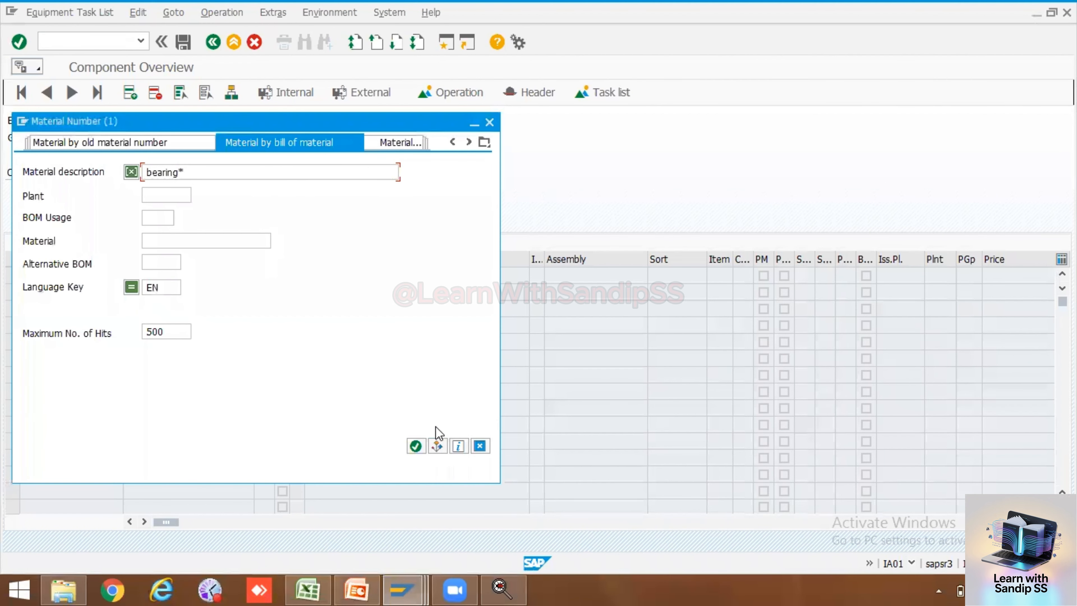
pyautogui.click(418, 443)
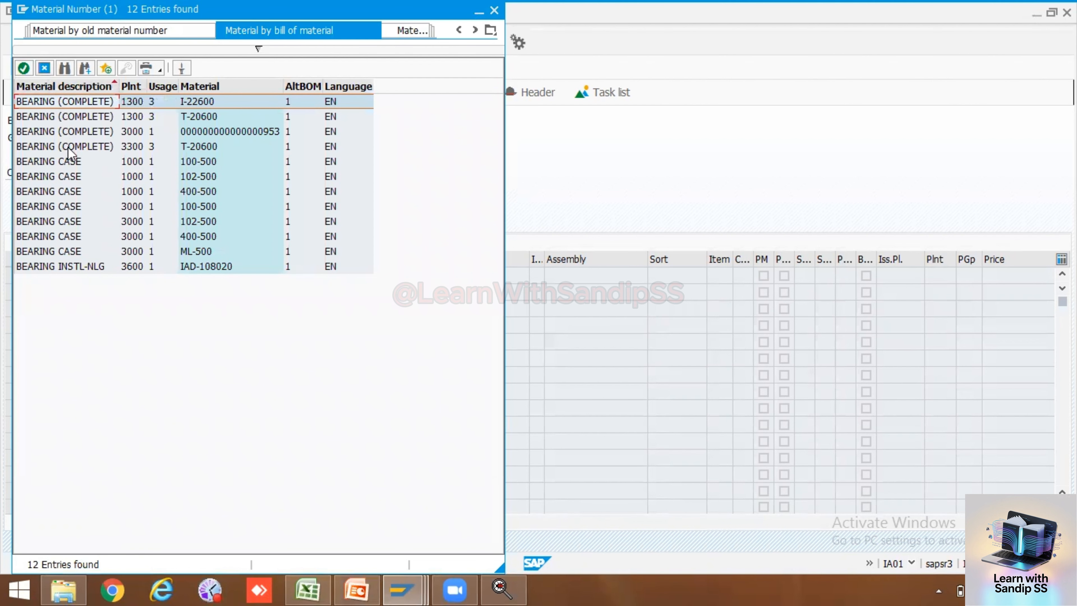
pyautogui.doubleClick(67, 162)
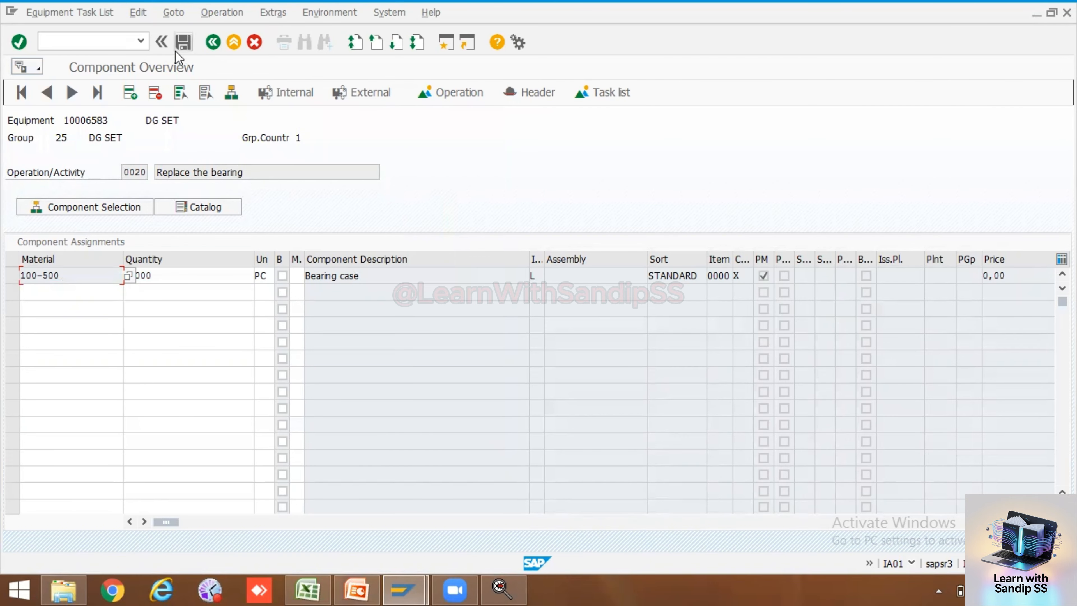
pyautogui.click(183, 44)
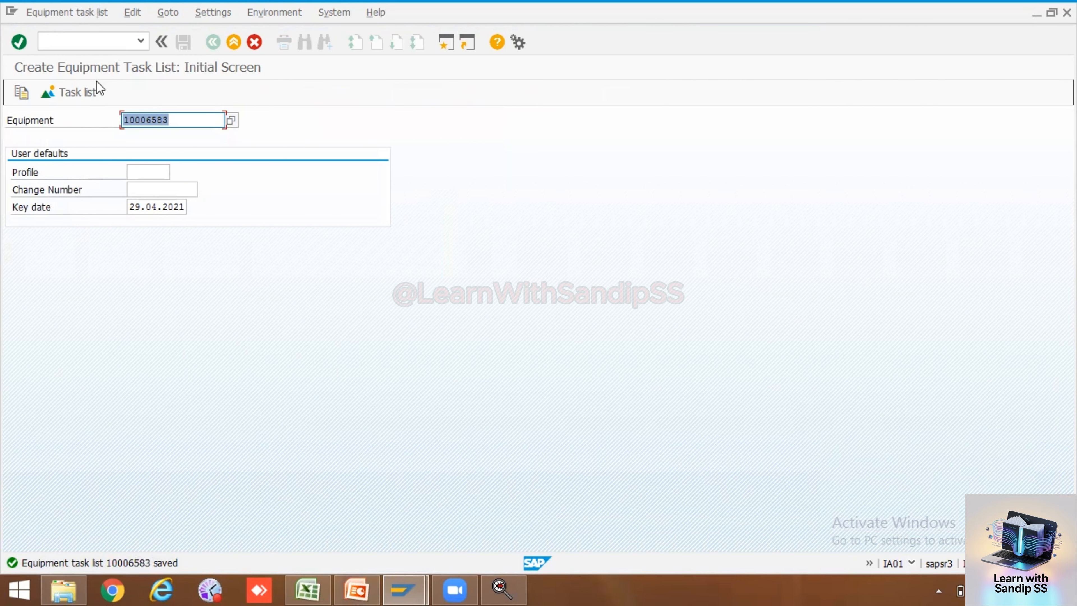
# Display the DG SET equipment task list with transaction IA03, review its maintenance package overview, and return to the operation overview.
pyautogui.click(95, 41)
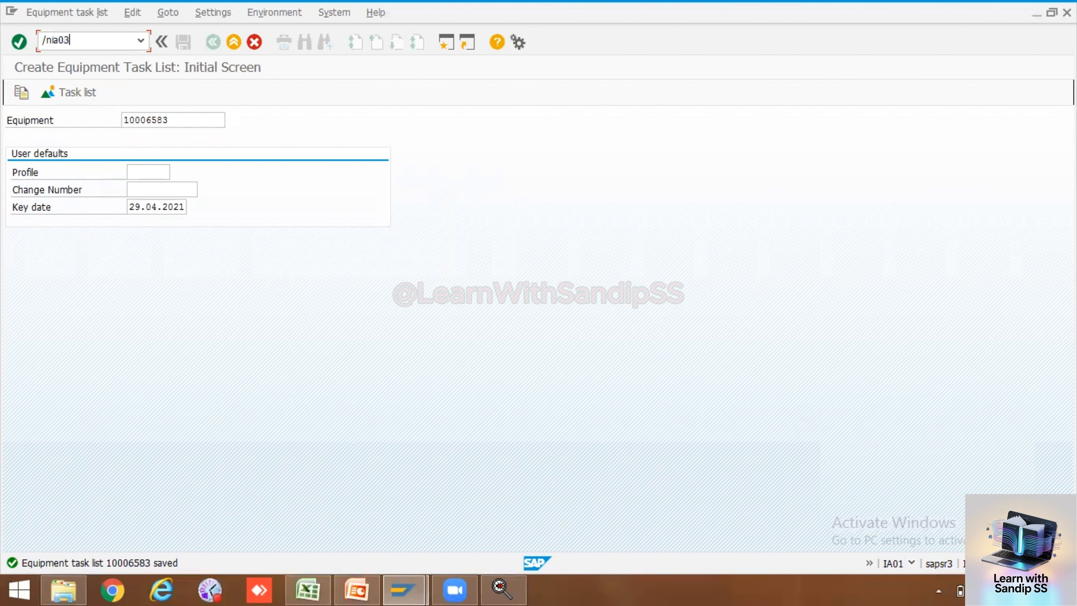
pyautogui.press('Return')
pyautogui.press('Return')
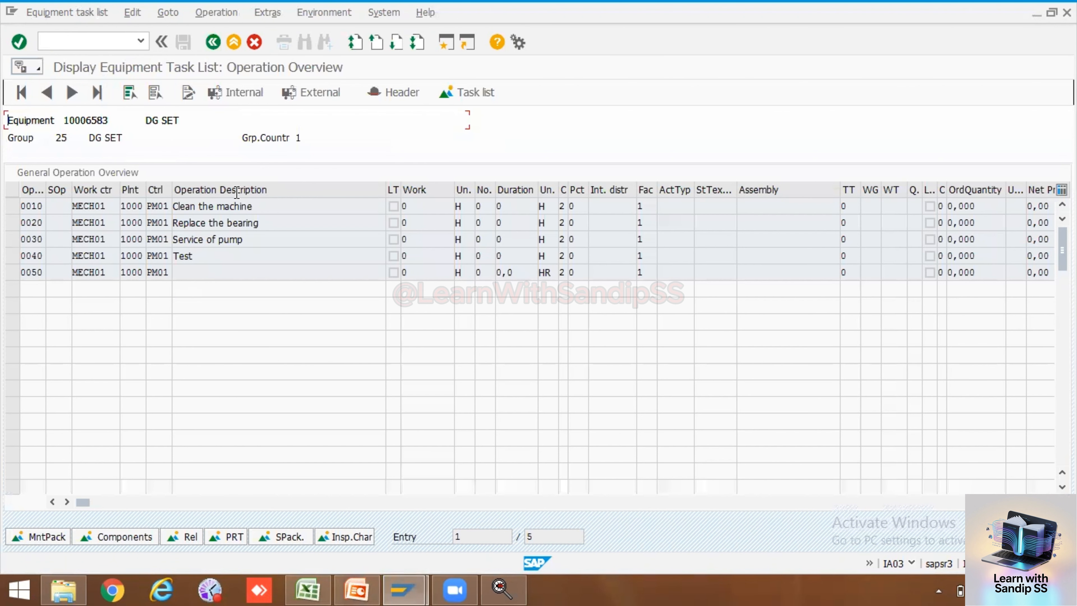
pyautogui.click(46, 538)
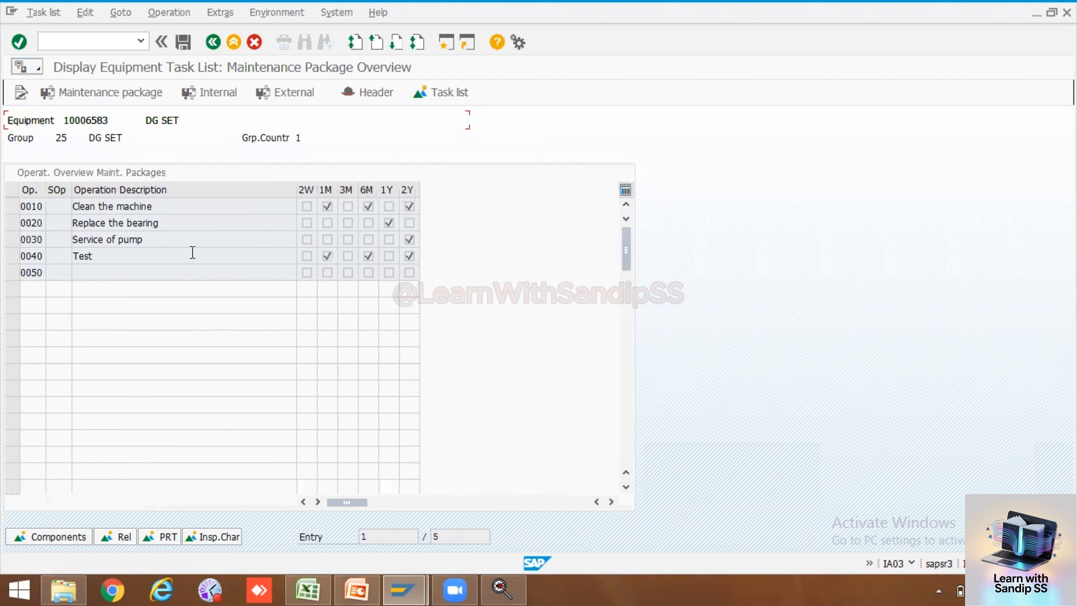
pyautogui.click(213, 42)
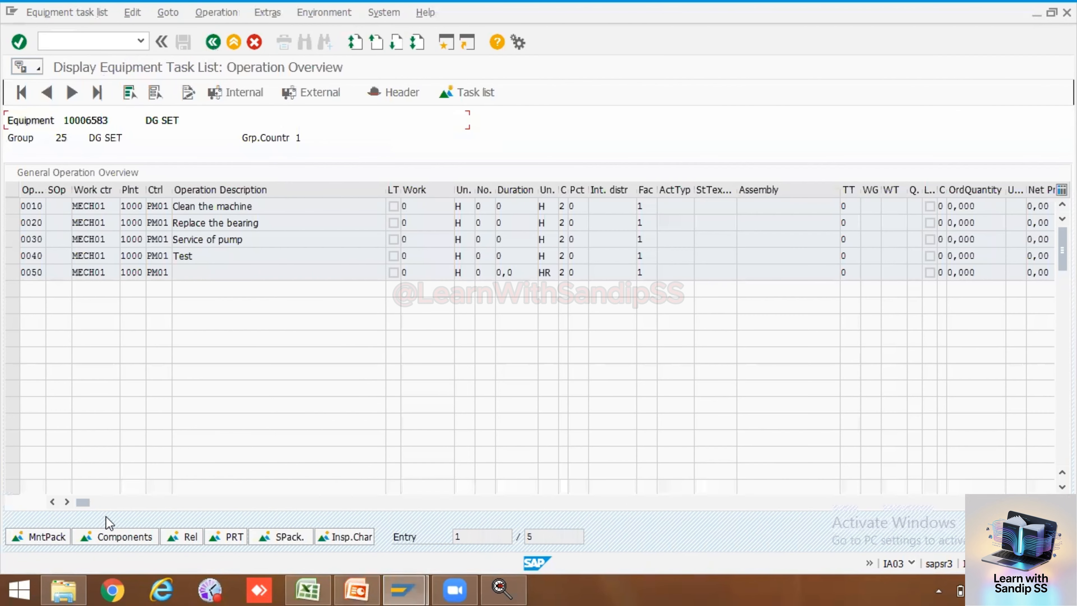
# Review the component assignment and quantity of operation 0020, Replace the bearing, and return to the operation overview.
pyautogui.click(119, 536)
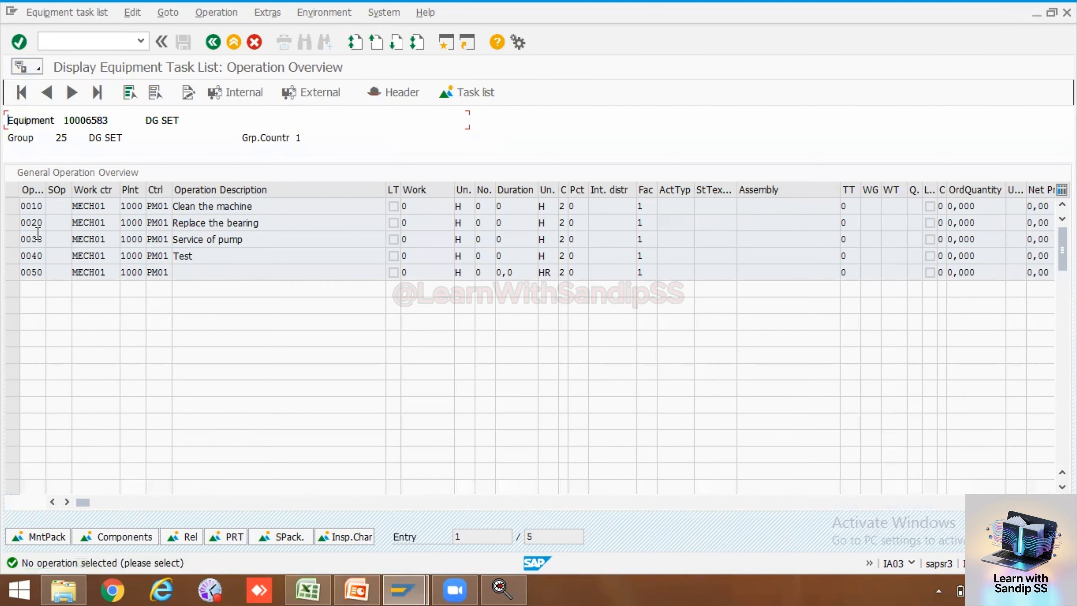
pyautogui.click(19, 222)
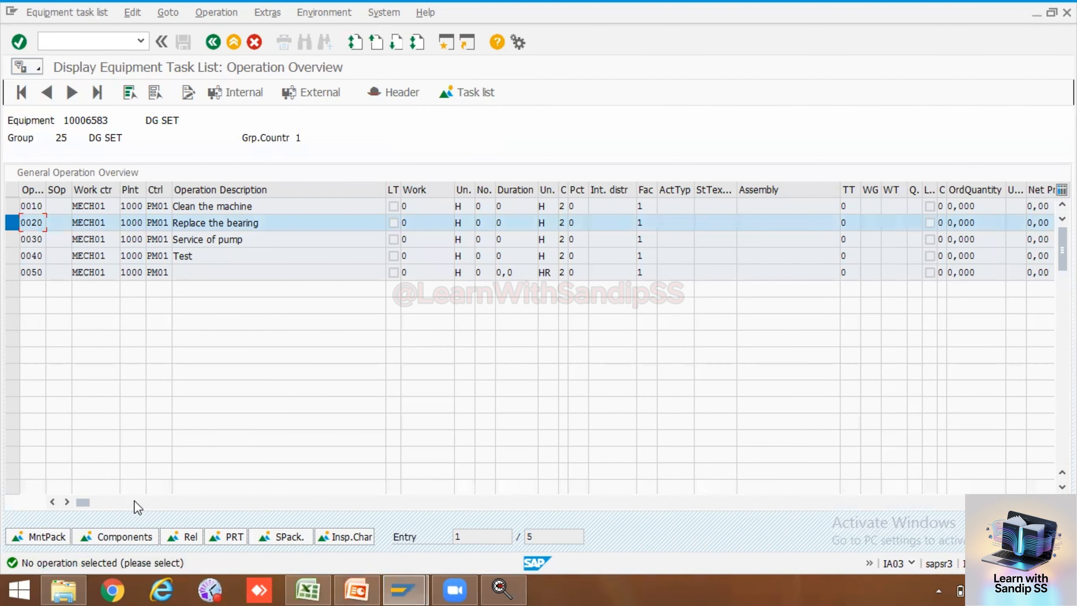
pyautogui.click(132, 539)
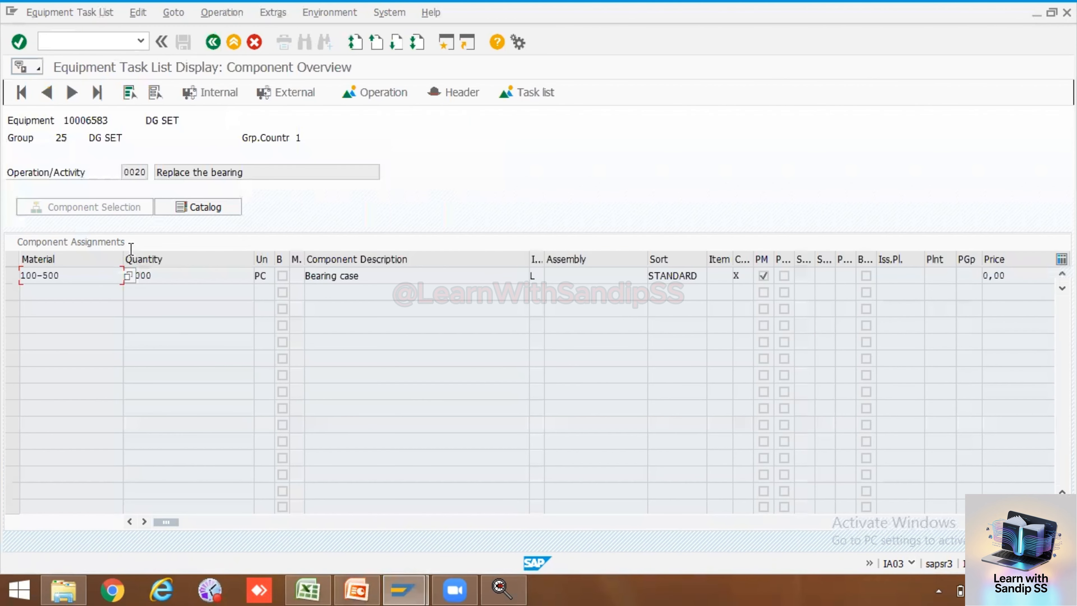
pyautogui.click(162, 275)
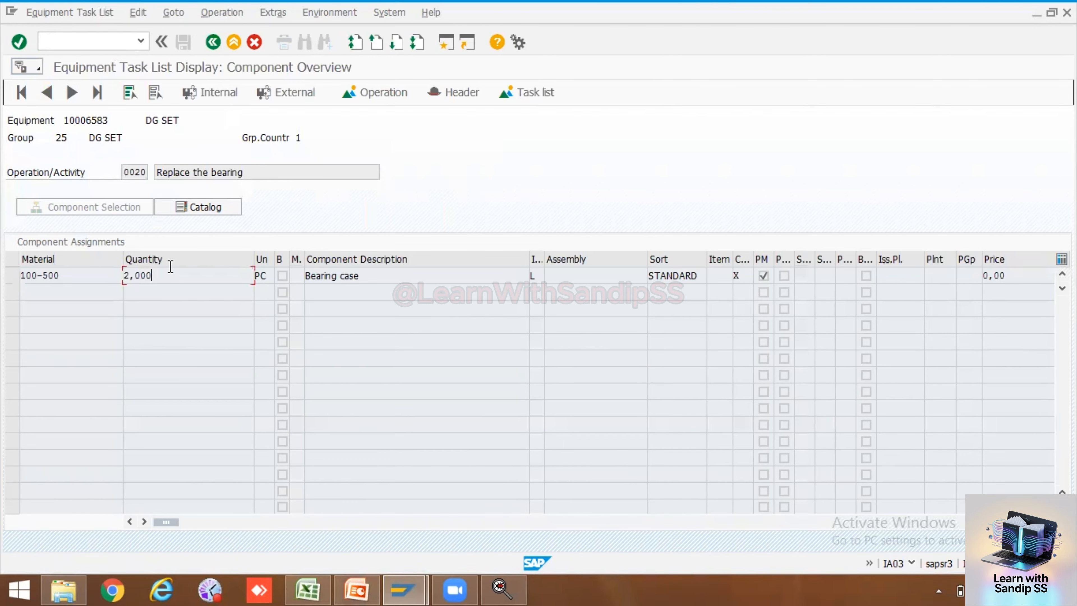
pyautogui.click(220, 41)
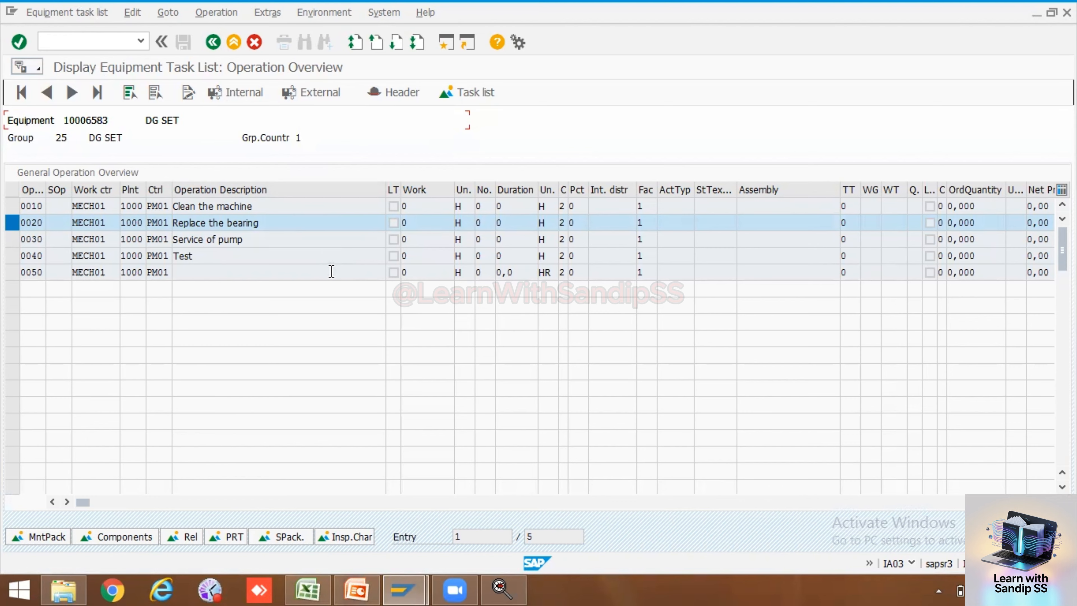
# Switch to the PM workbook in Excel and examine the functional location, equipment and bill of material entries on the Master Data sheet.
pyautogui.click(308, 588)
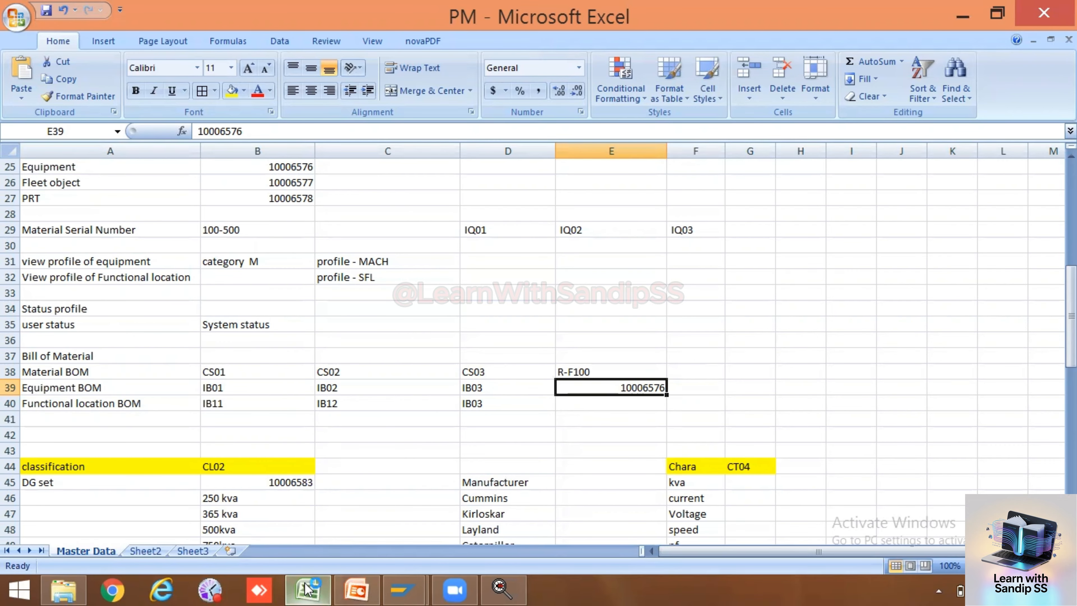
pyautogui.scroll(3, 269, 395)
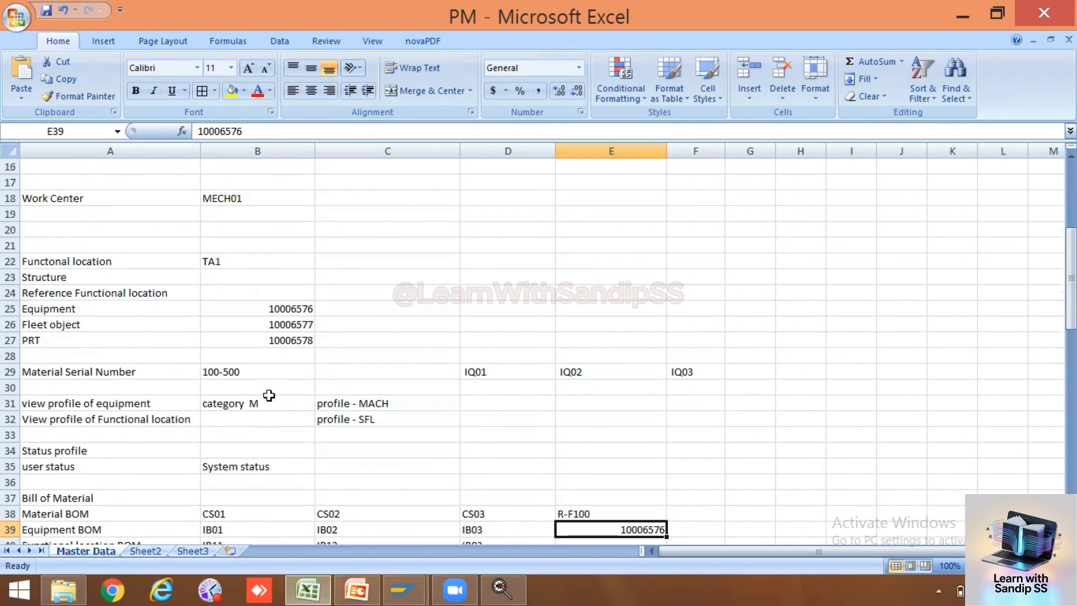
pyautogui.scroll(5, 269, 396)
pyautogui.scroll(-6, 269, 396)
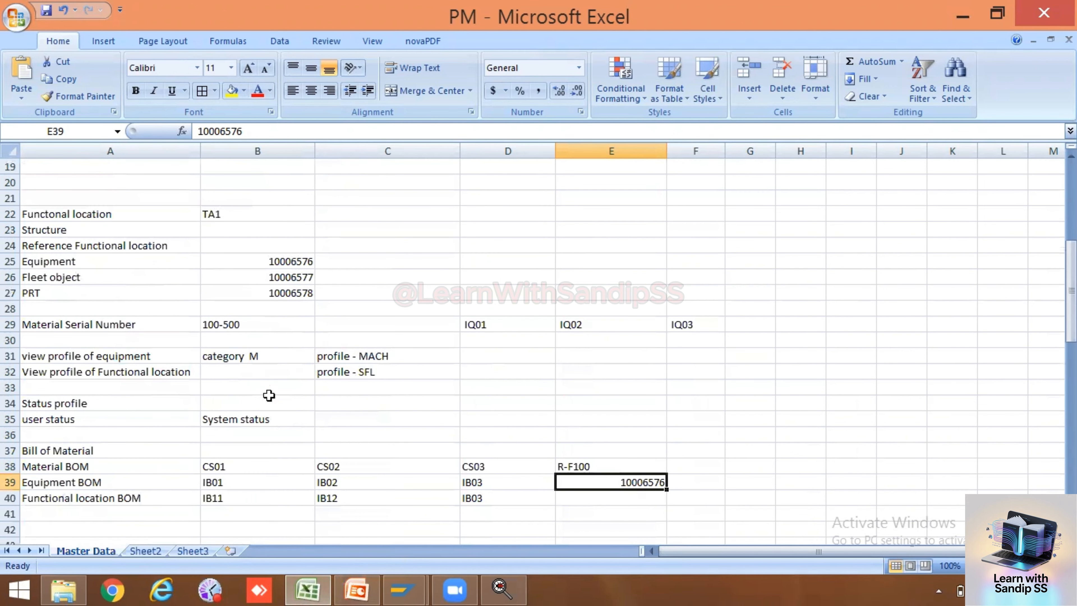
pyautogui.scroll(-2, 269, 395)
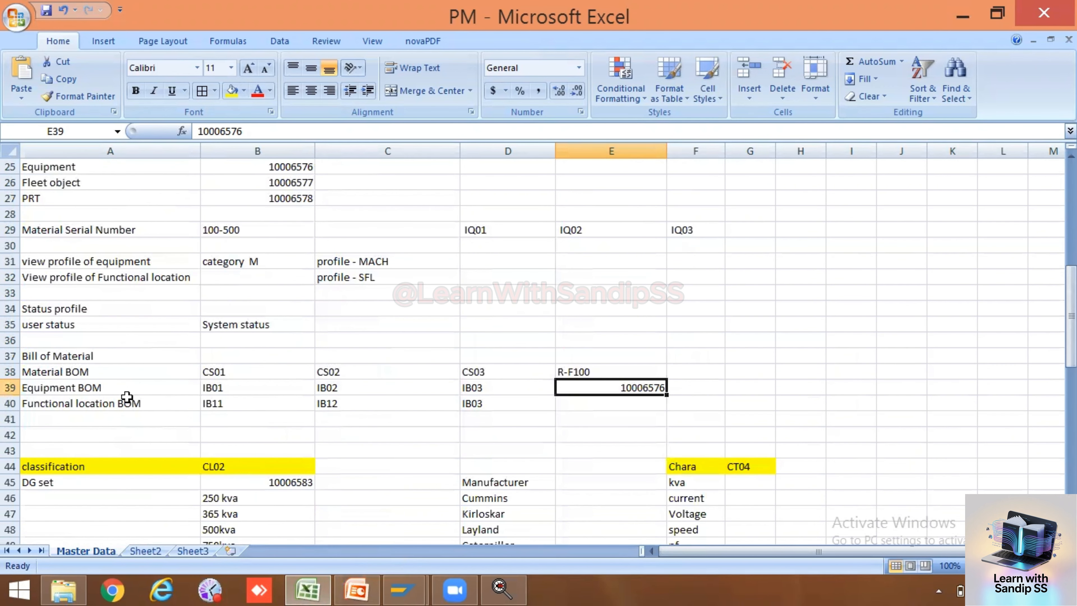
pyautogui.click(127, 403)
pyautogui.scroll(-2, 186, 369)
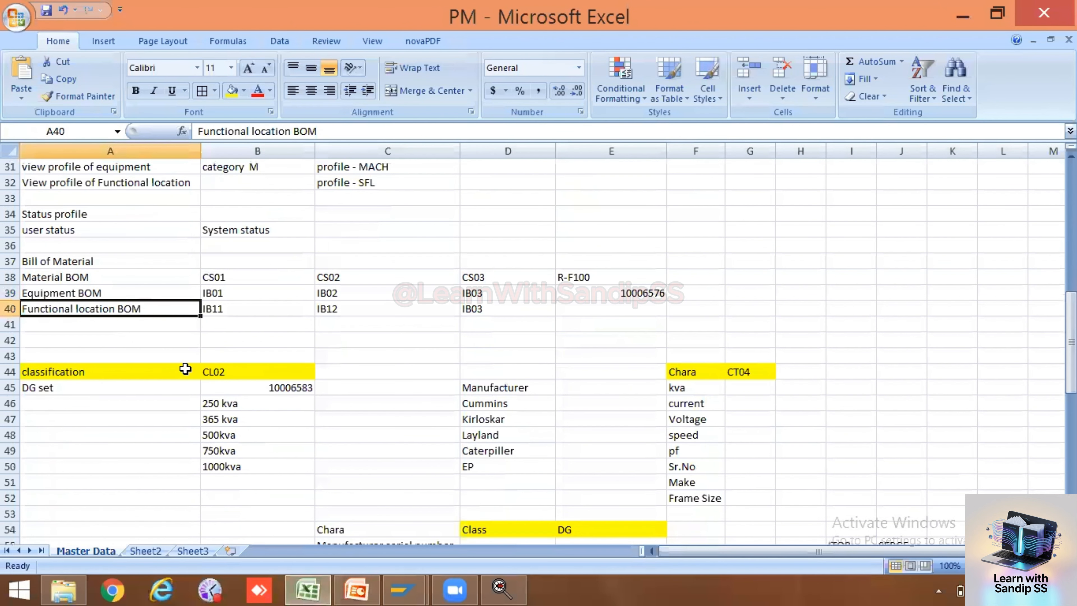
pyautogui.scroll(5, 185, 368)
# Switch back to the SAP session and start transaction IH01 for the functional location structure.
pyautogui.moveTo(402, 581)
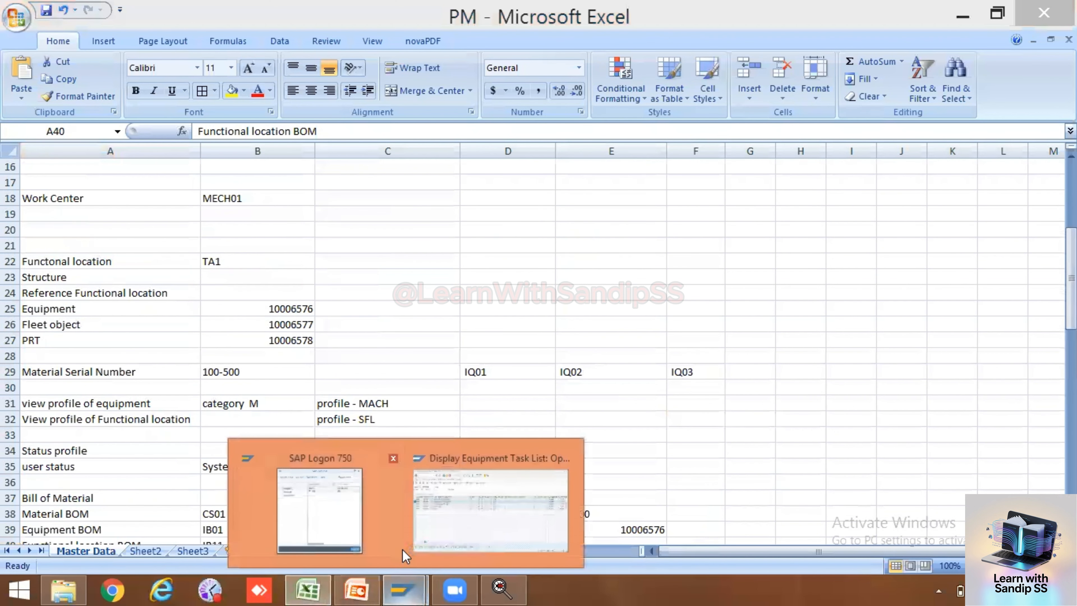
pyautogui.click(492, 520)
pyautogui.click(83, 42)
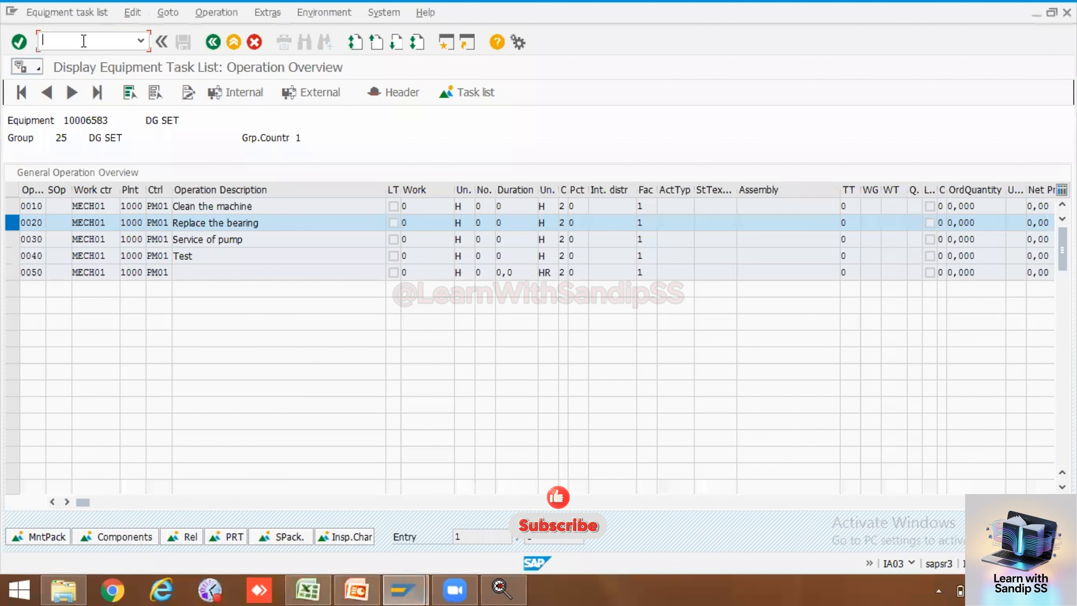
pyautogui.write('/nih01')
pyautogui.press('Return')
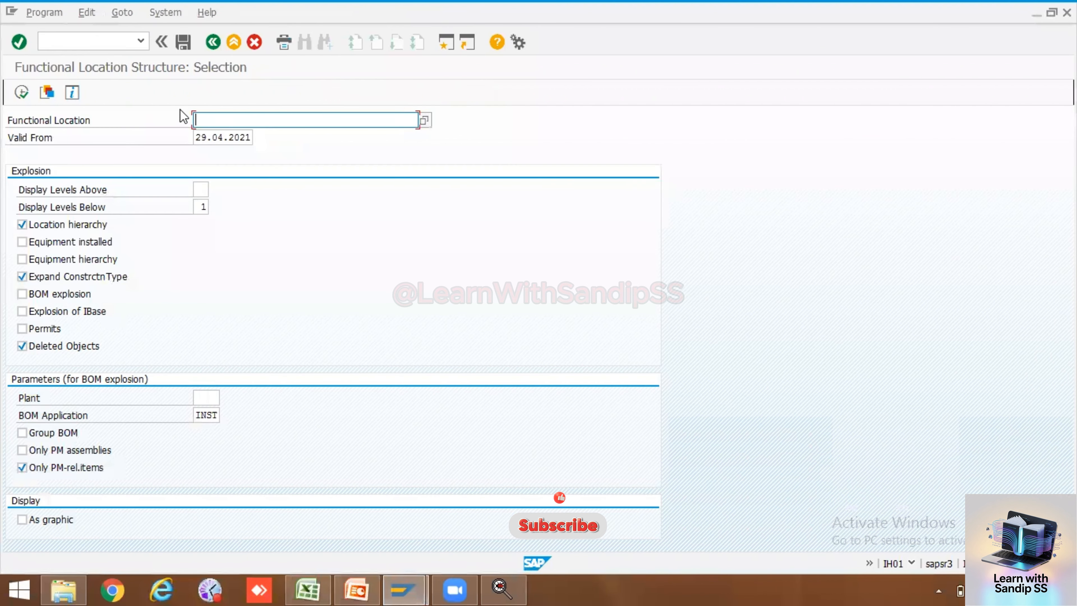
# Display the structure list of functional location TA1, expand the whole hierarchy to review it, and return to the selection.
pyautogui.click(203, 120)
pyautogui.click(207, 135)
pyautogui.click(21, 93)
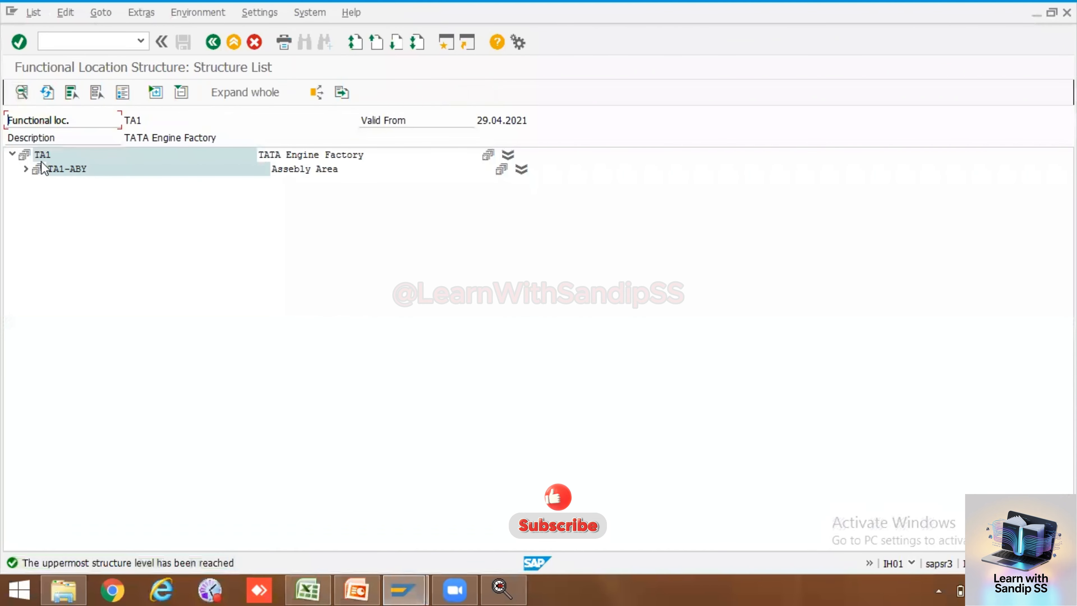
pyautogui.click(228, 93)
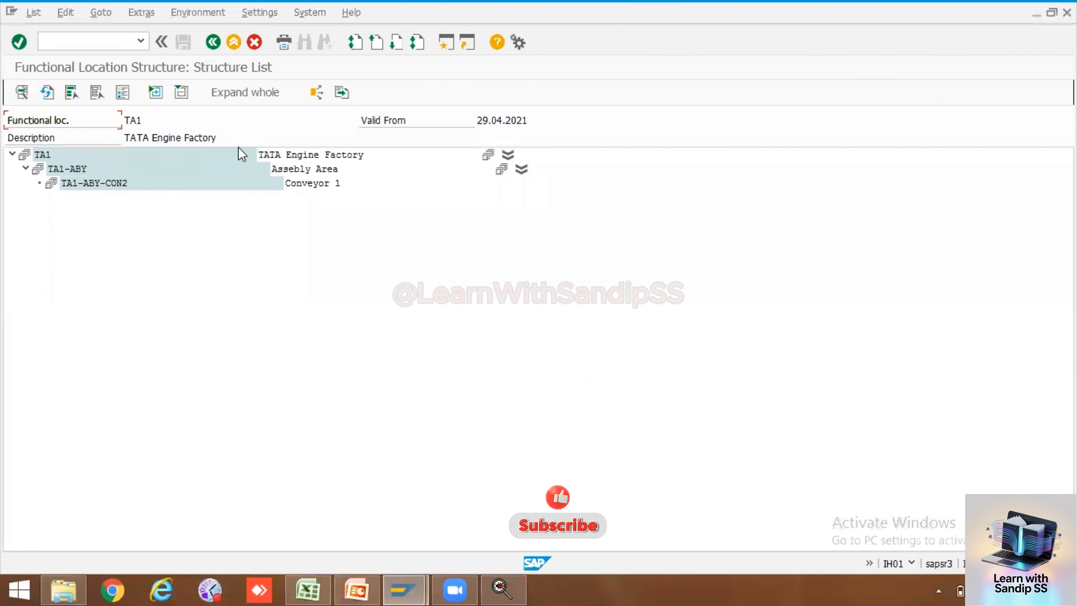
pyautogui.click(212, 43)
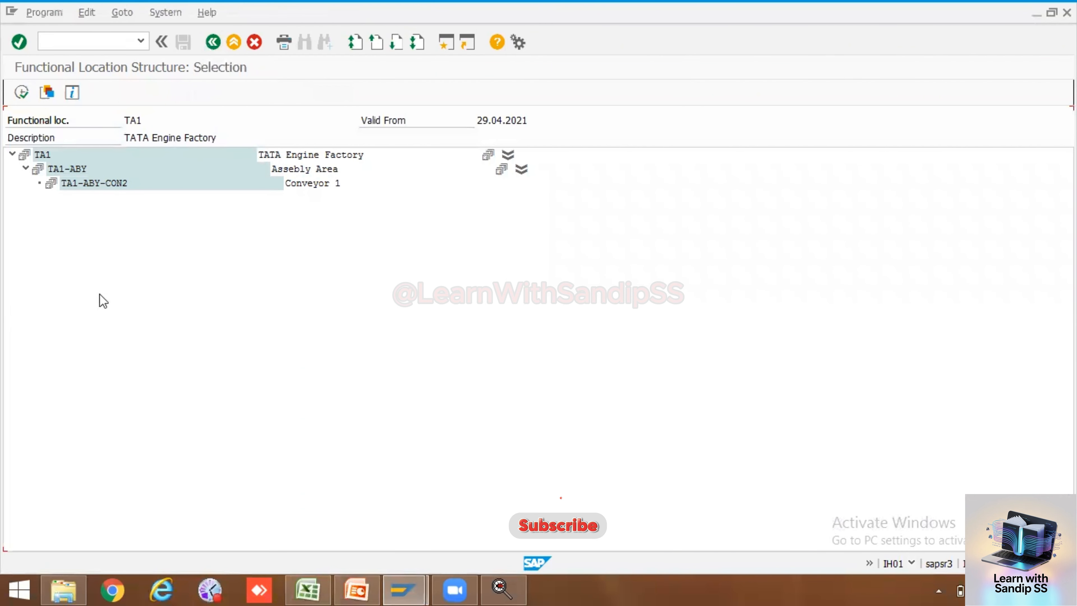